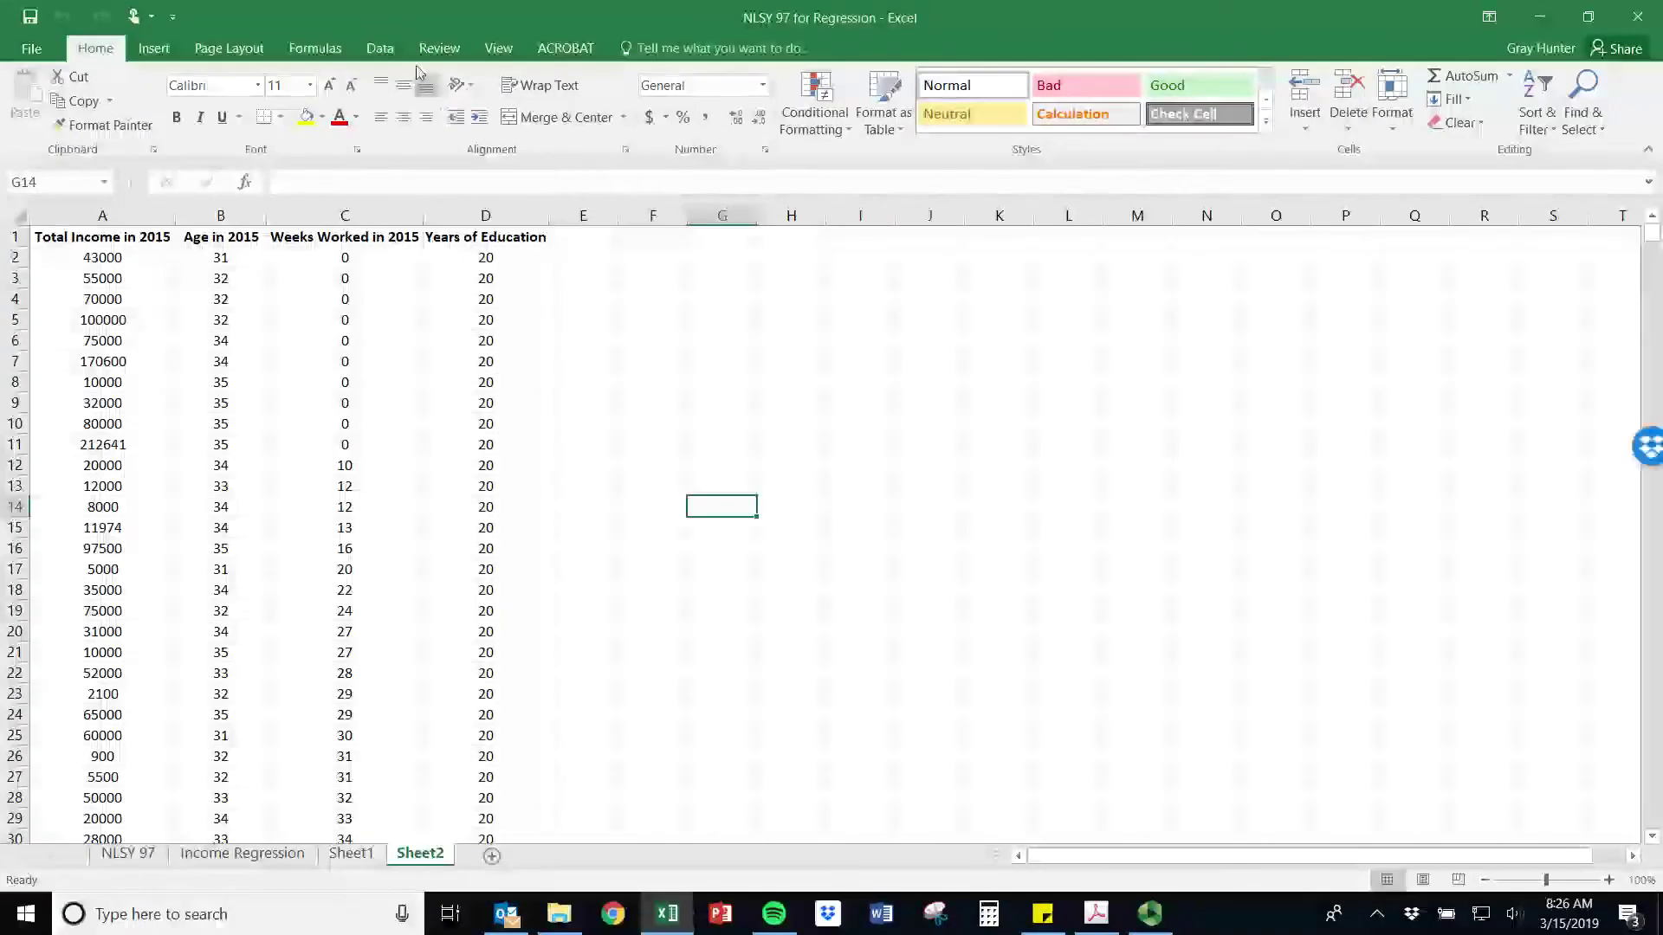
- Start a Regression analysis from the Data Analysis tools for the income data on Sheet2
{"action": "left_click", "coordinate": [379, 49]}
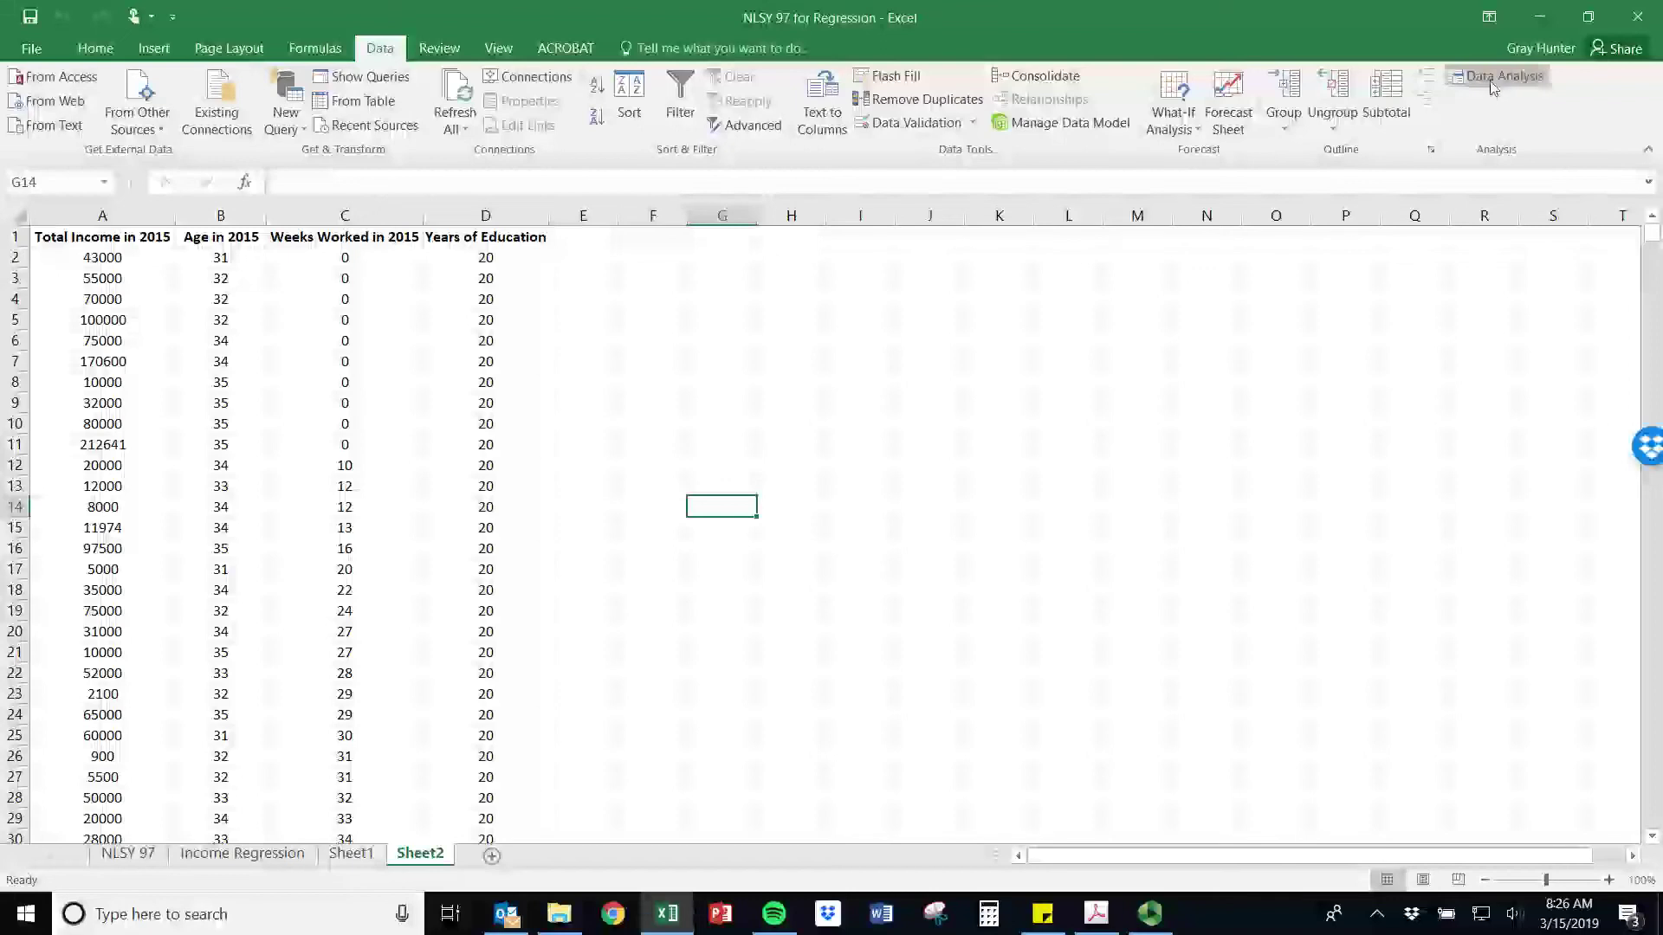
{"action": "left_click", "coordinate": [116, 218]}
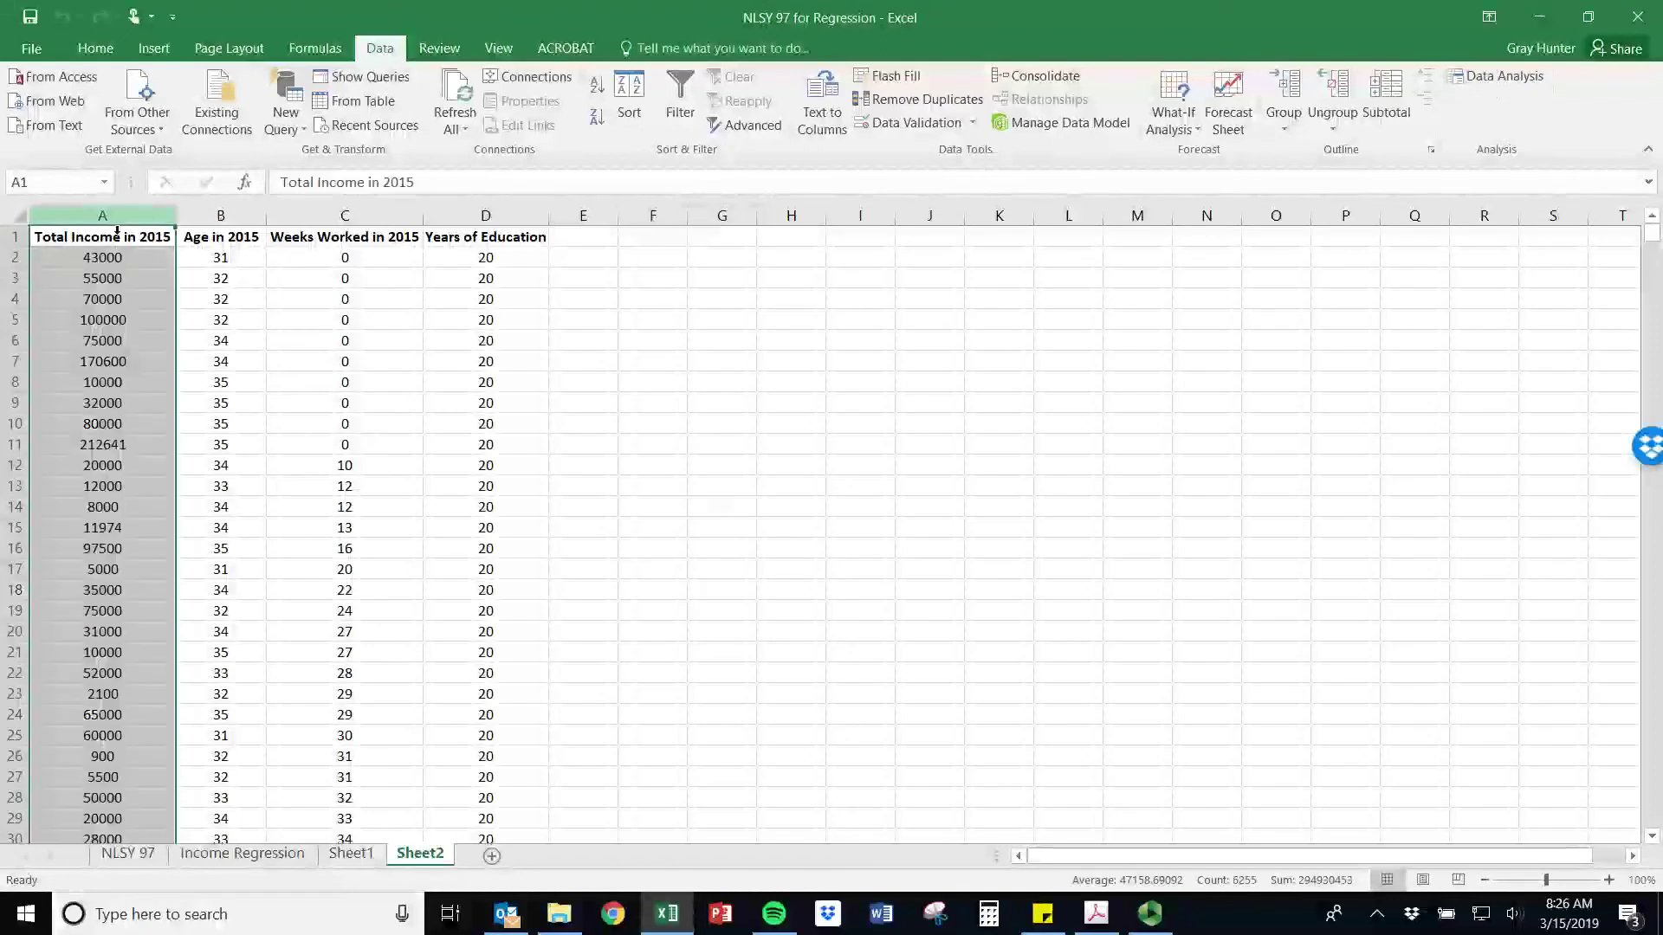
{"action": "left_click_drag", "start_coordinate": [220, 215], "coordinate": [483, 222]}
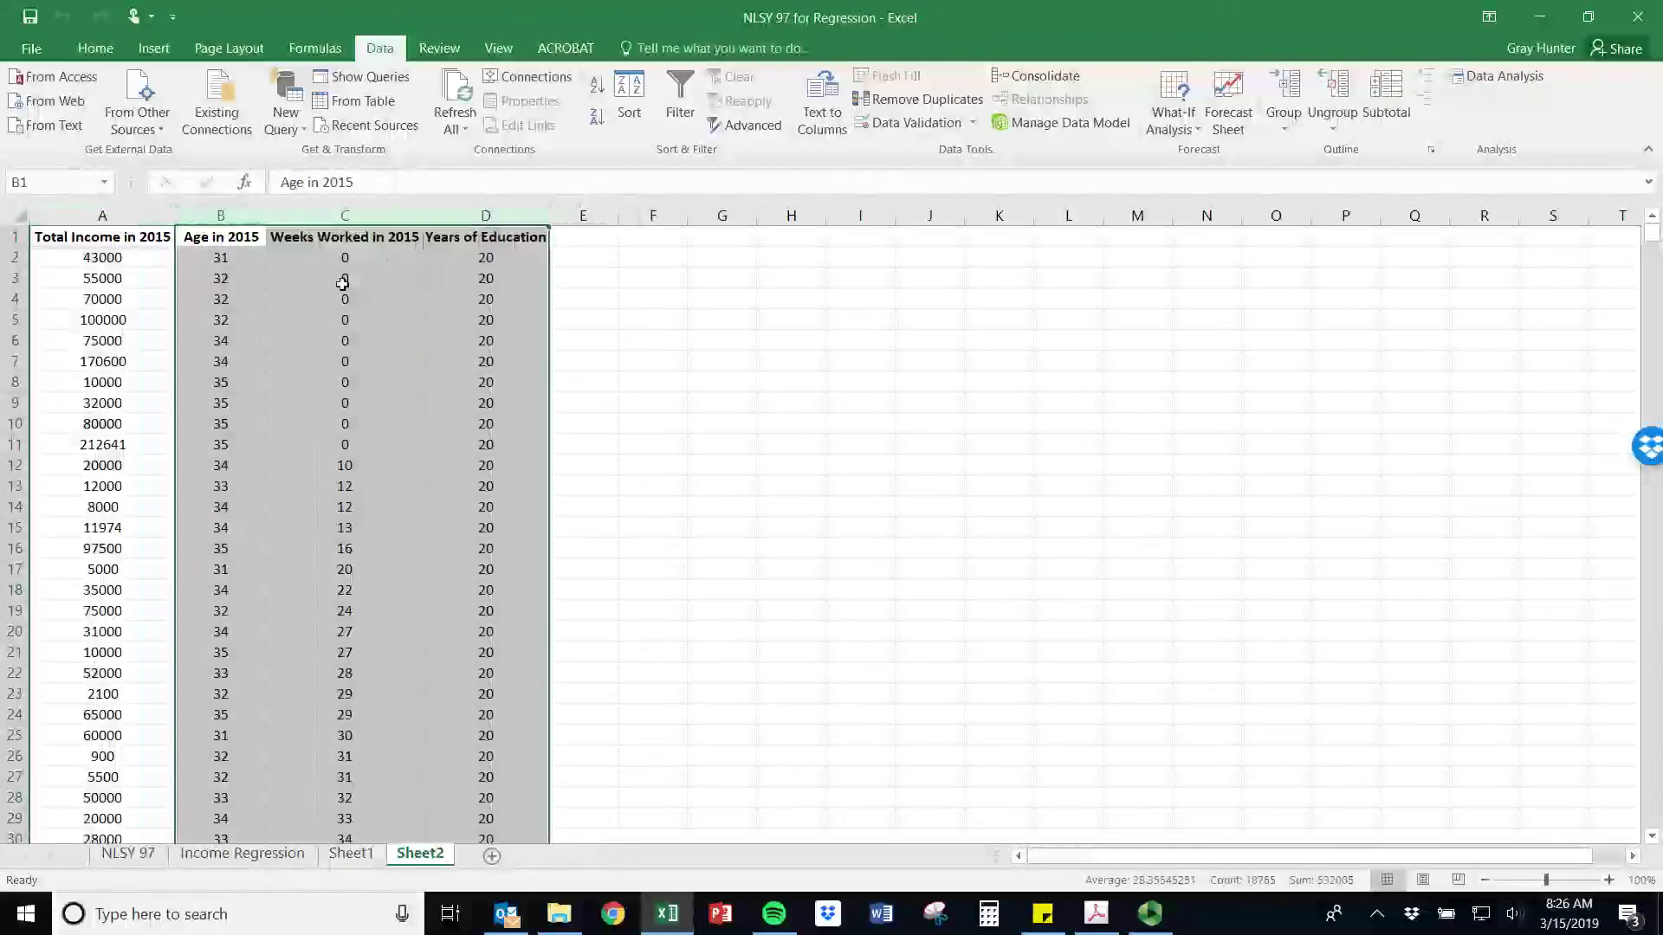
{"action": "left_click", "coordinate": [709, 300]}
{"action": "left_click", "coordinate": [1498, 77]}
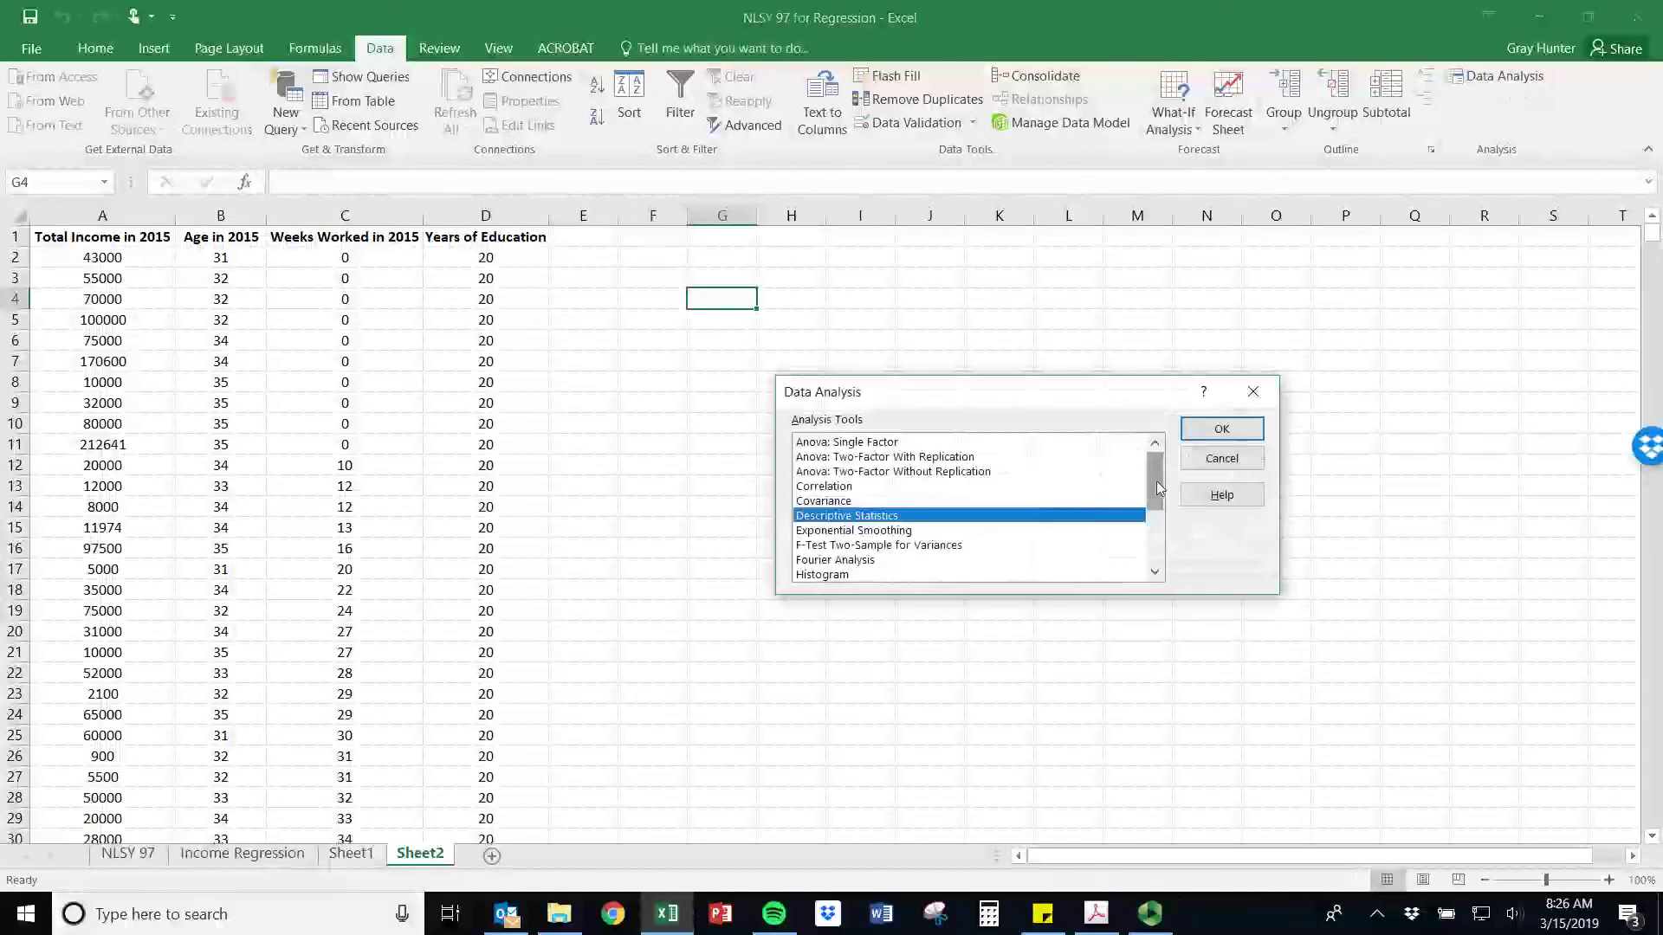
{"action": "left_click_drag", "start_coordinate": [1156, 487], "coordinate": [1151, 516]}
{"action": "left_click", "coordinate": [1082, 545]}
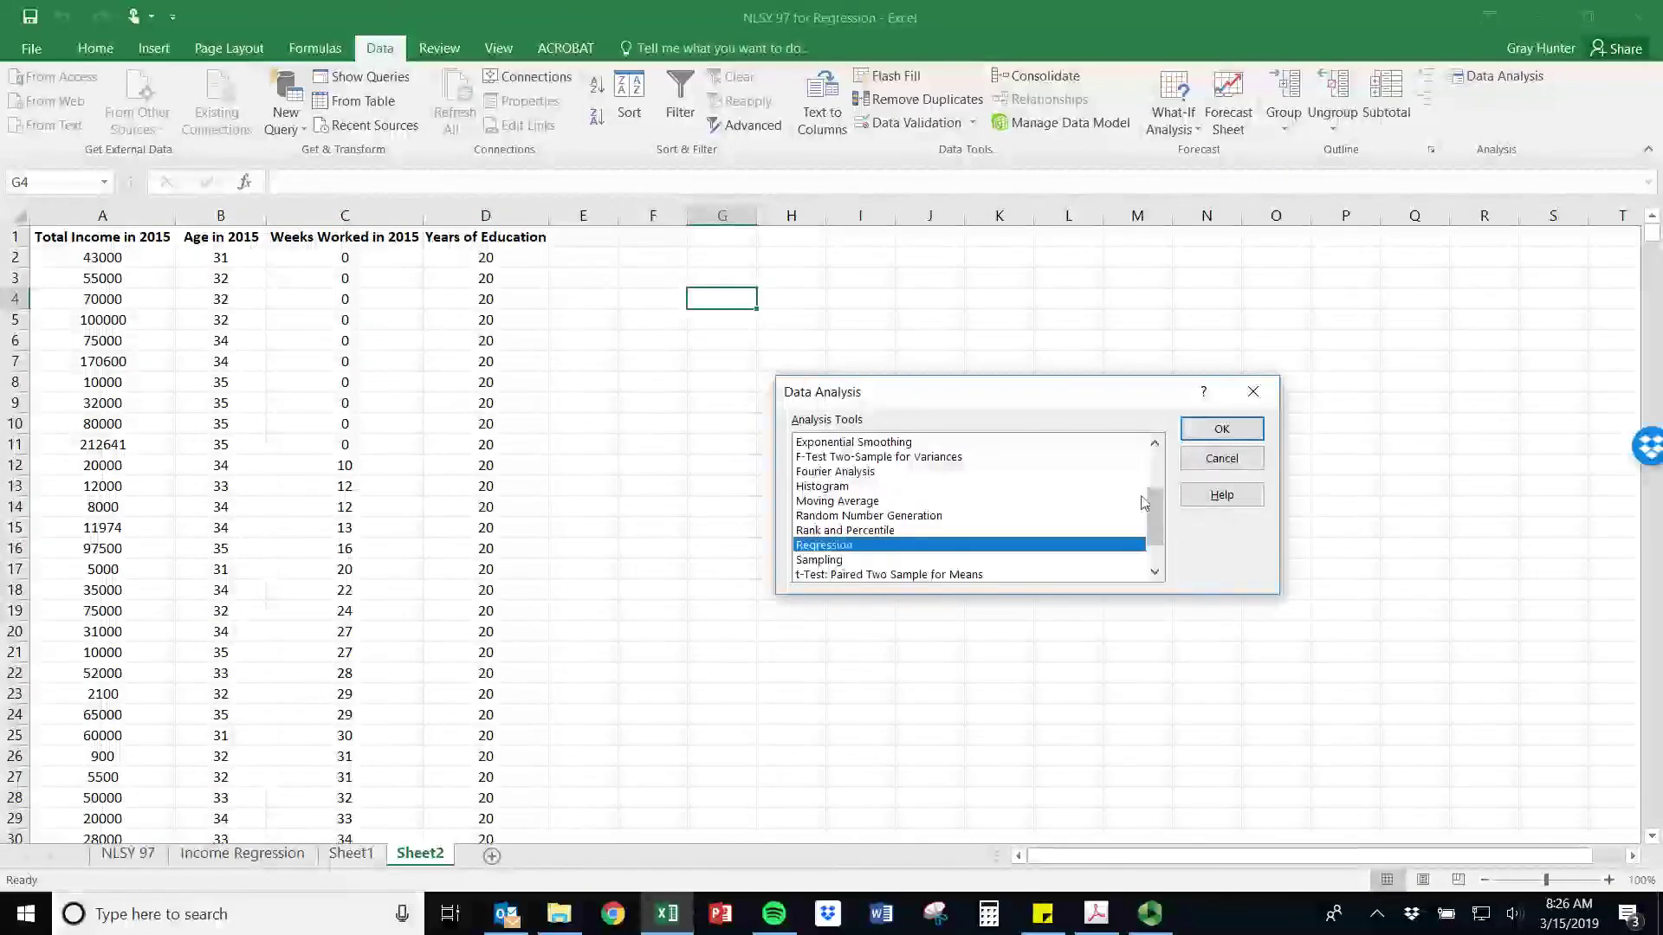
{"action": "left_click", "coordinate": [1221, 430]}
- Set the regression's Y range to $A$1:$A$6255 and X range to $B$1:$D$6255, with Labels and Residual Plots enabled
{"action": "left_click", "coordinate": [98, 243]}
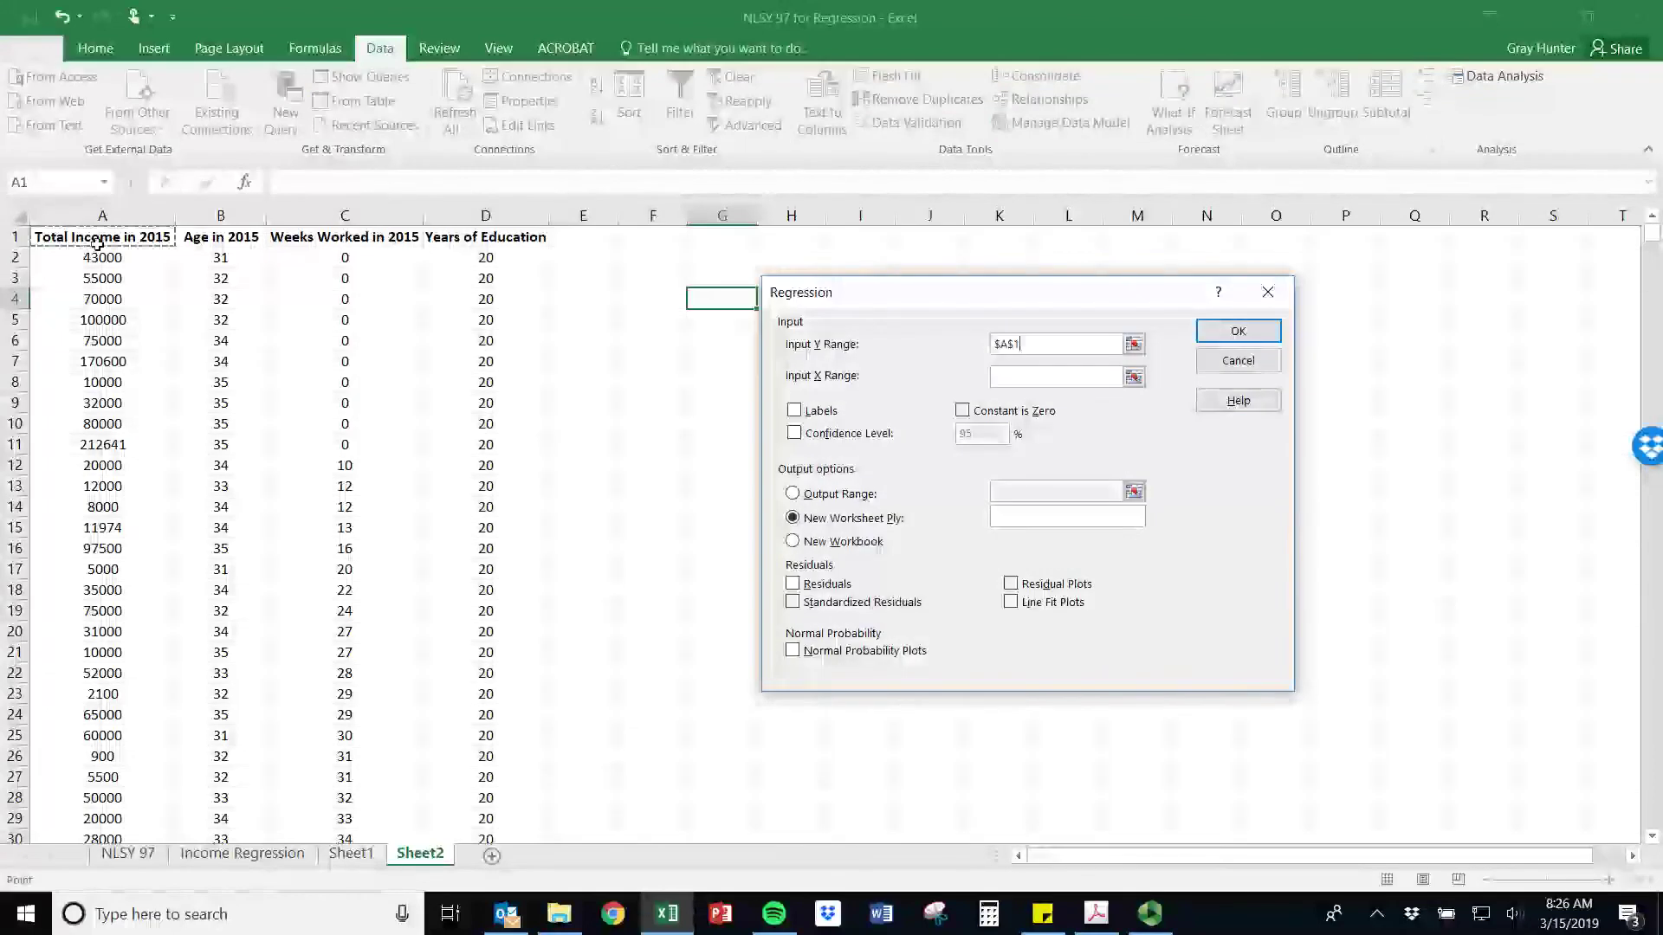
{"action": "key", "text": "ctrl+shift+Down"}
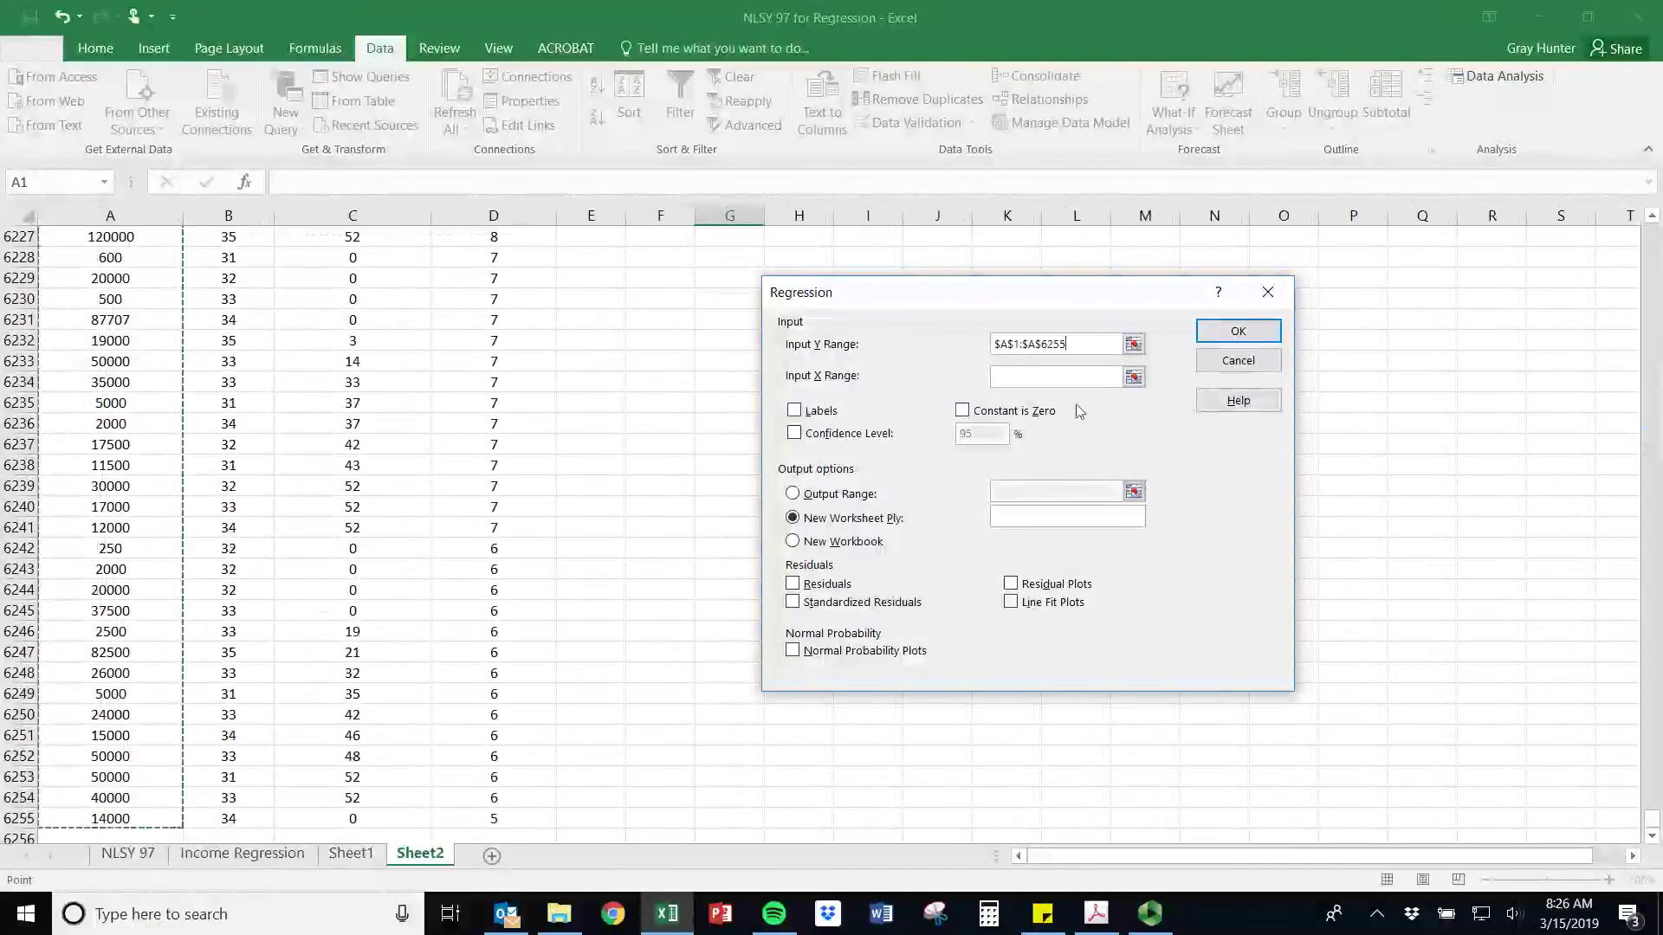
{"action": "left_click", "coordinate": [1056, 377]}
{"action": "left_click_drag", "start_coordinate": [230, 818], "coordinate": [487, 822]}
{"action": "key", "text": "ctrl+shift+Up"}
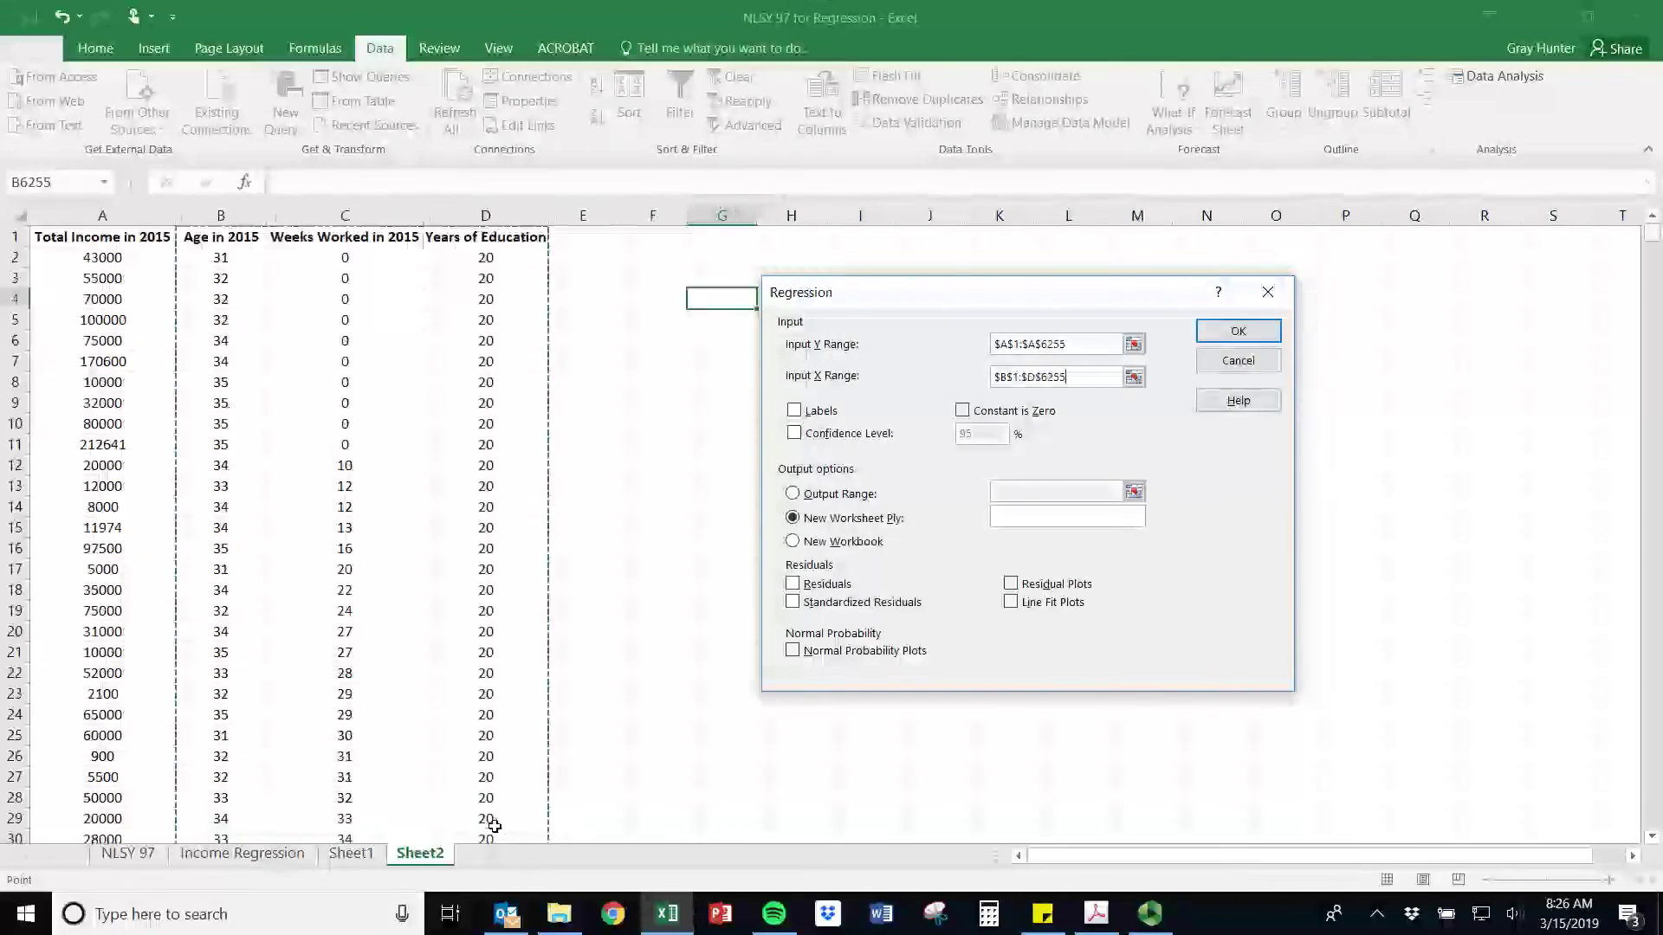
{"action": "left_click", "coordinate": [817, 412]}
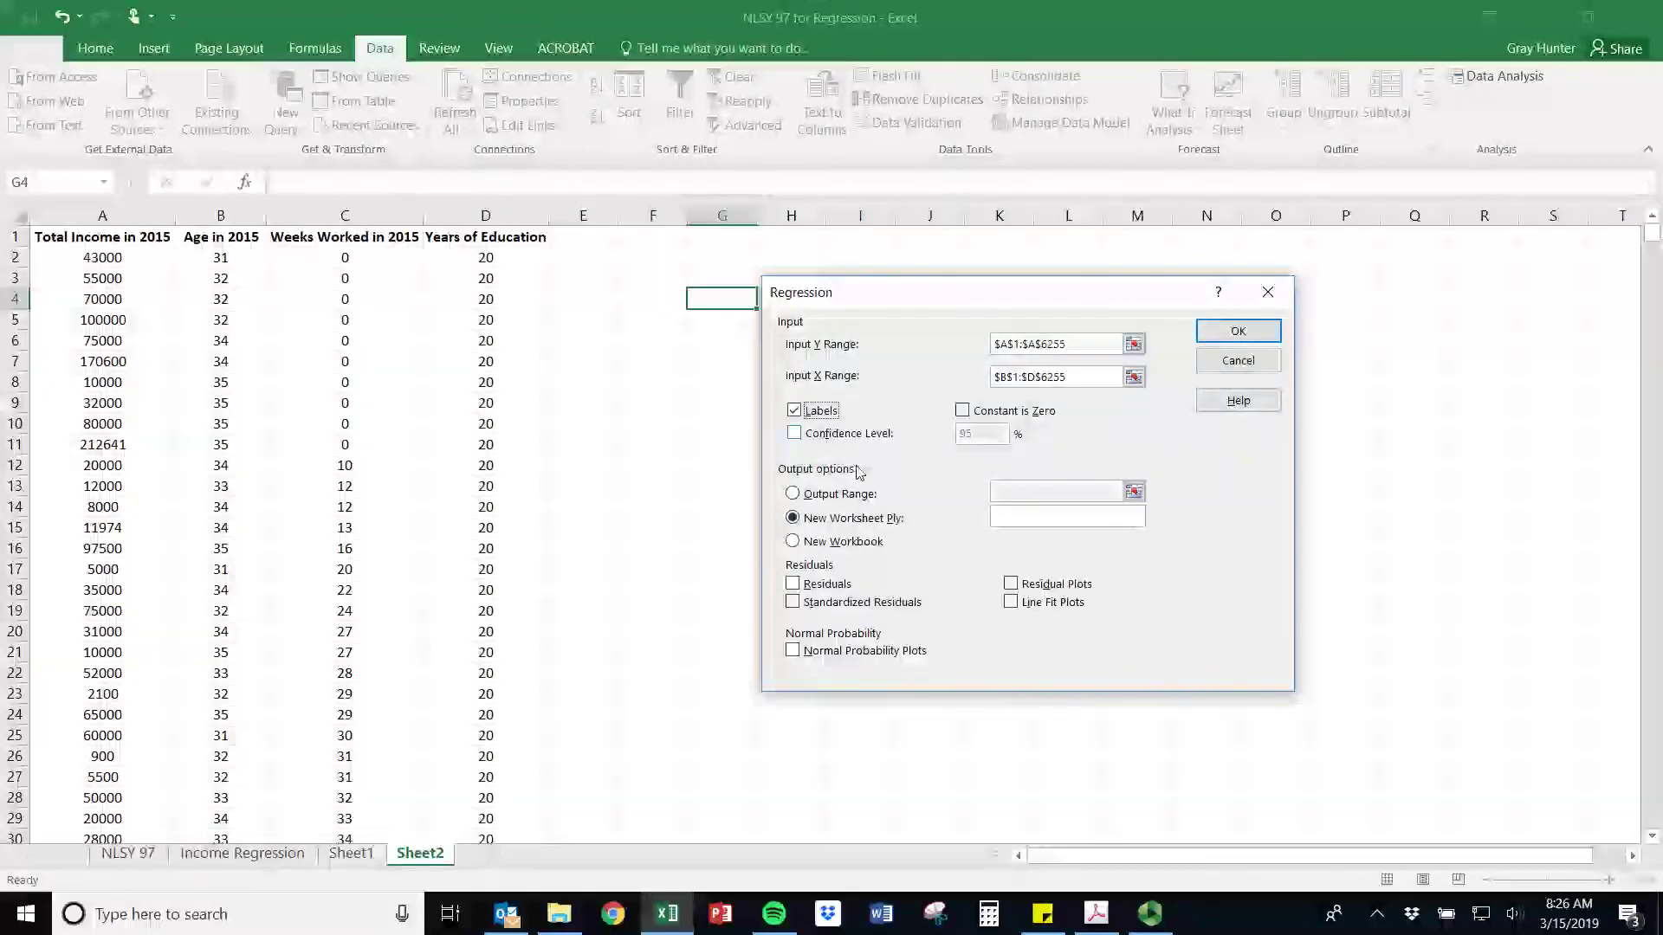
{"action": "left_click", "coordinate": [1011, 585]}
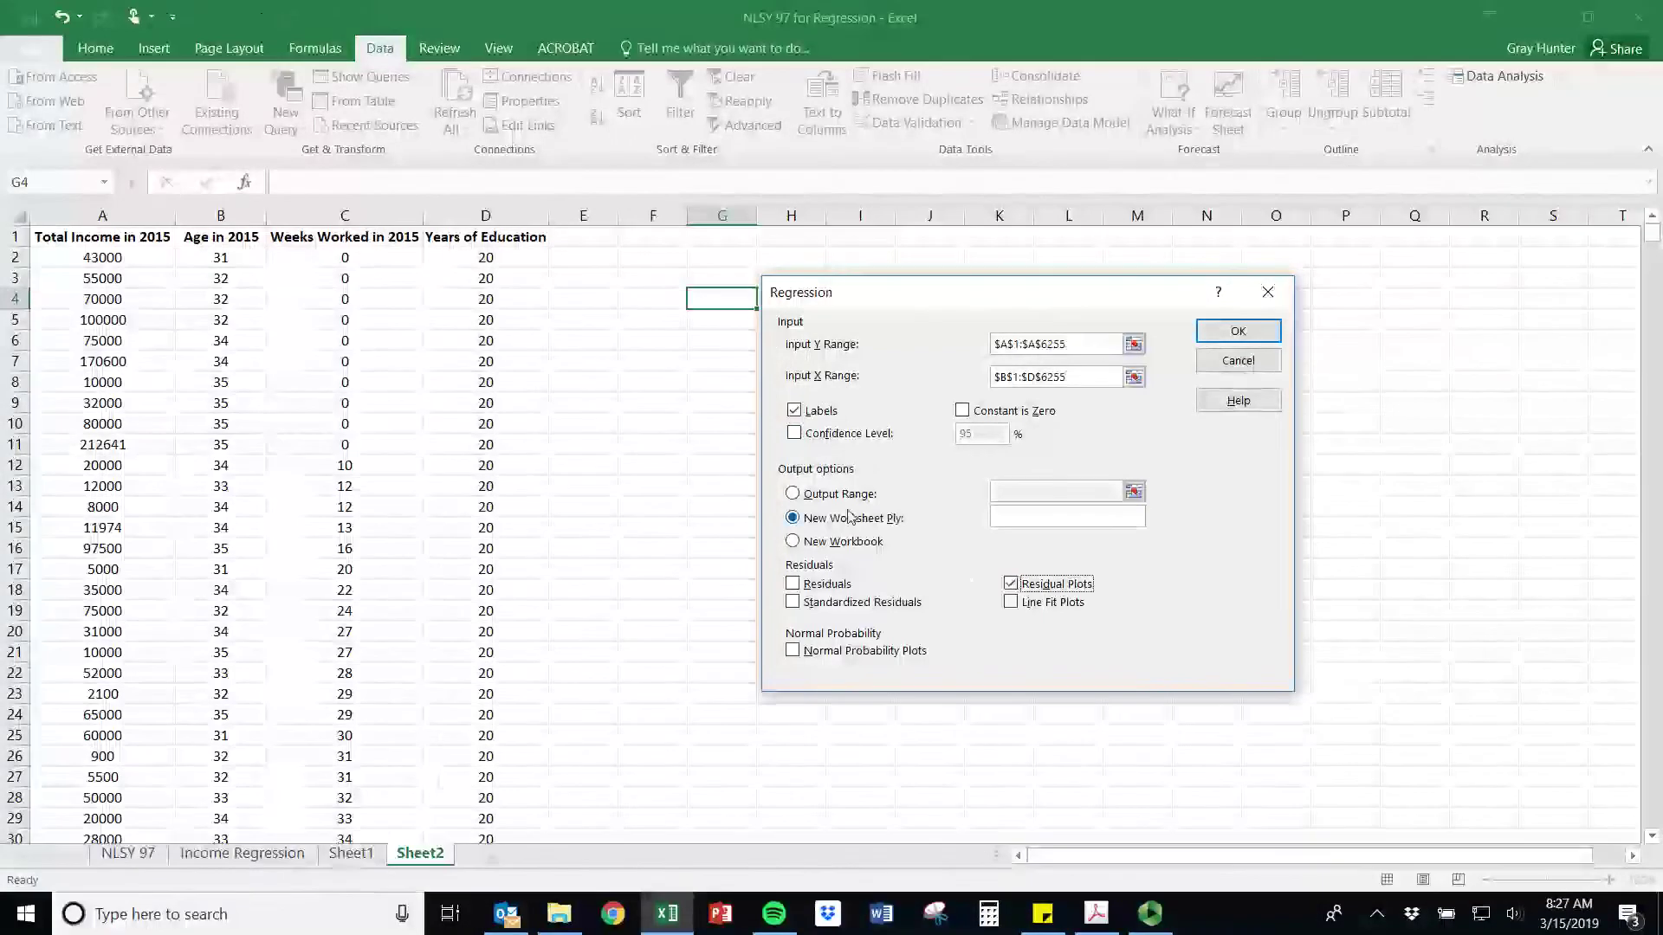
{"action": "left_click", "coordinate": [793, 494]}
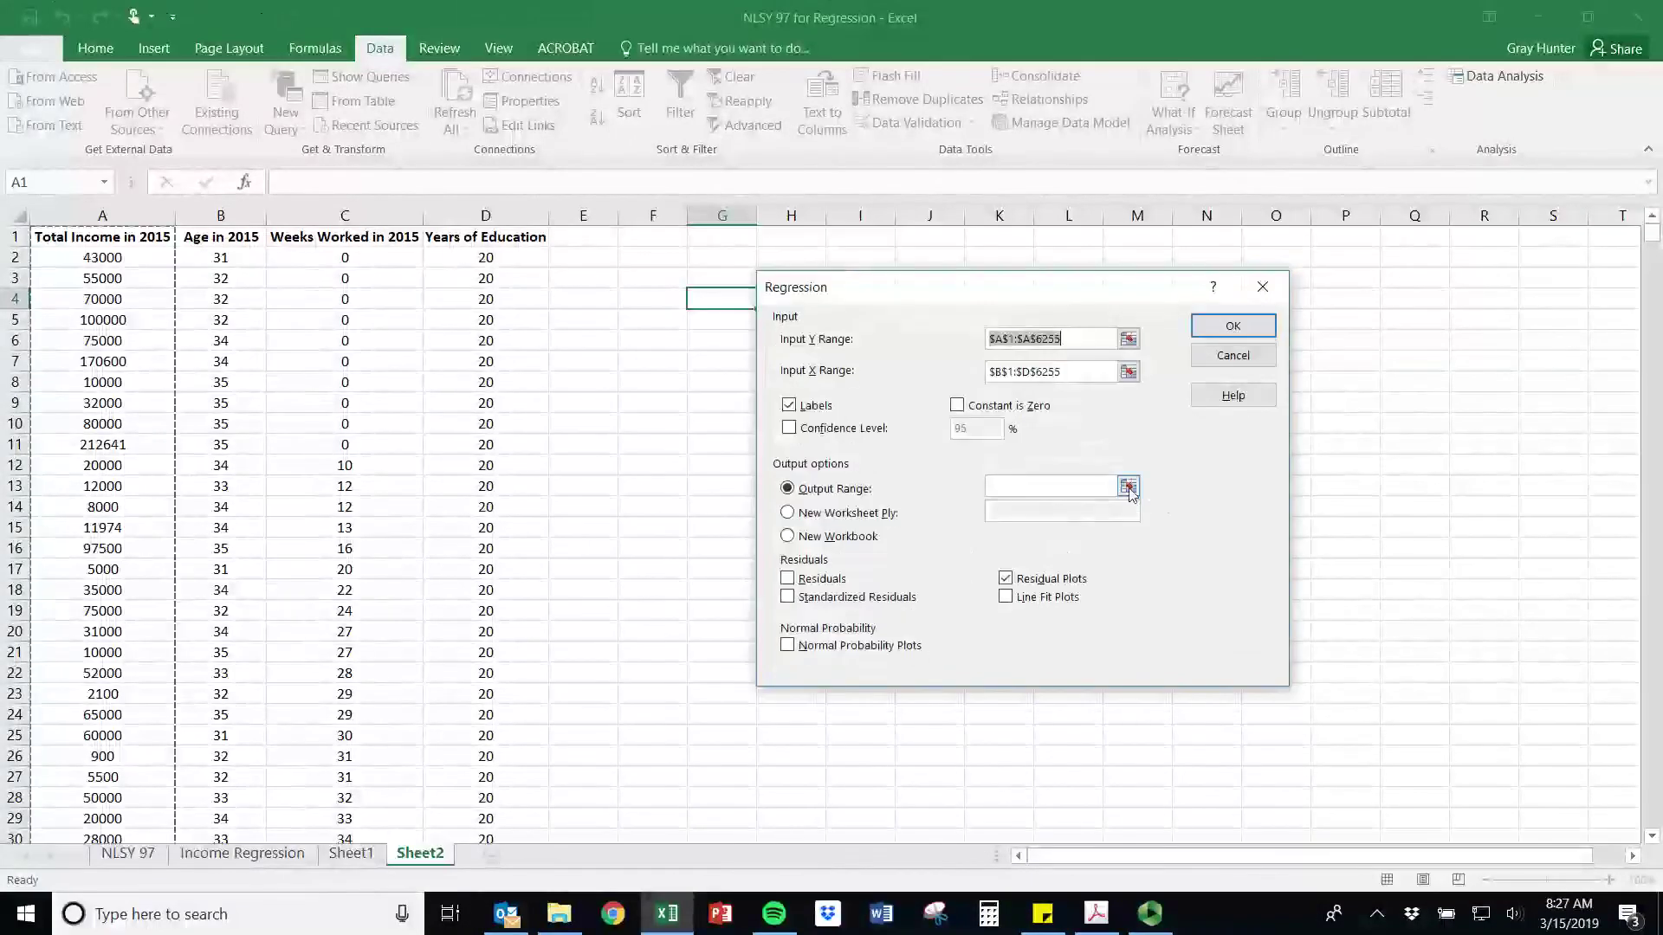
{"action": "left_click", "coordinate": [1084, 492]}
{"action": "left_click", "coordinate": [673, 303]}
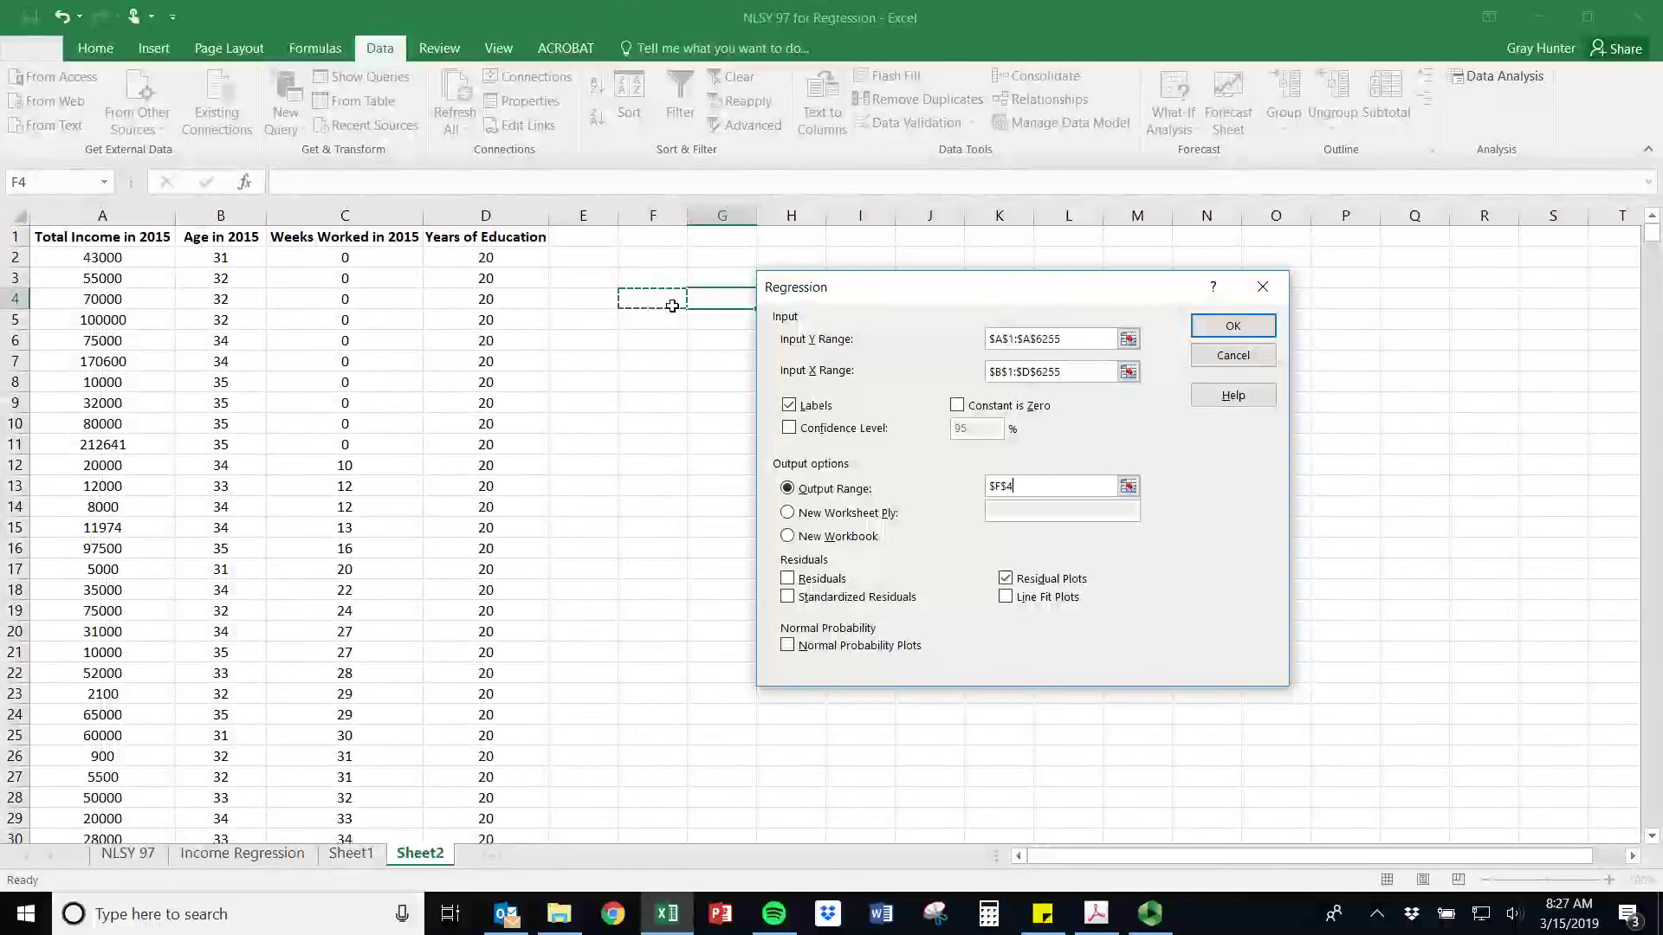
{"action": "key", "text": "BackSpace"}
{"action": "key", "text": "BackSpace"}
{"action": "key", "text": "BackSpace"}
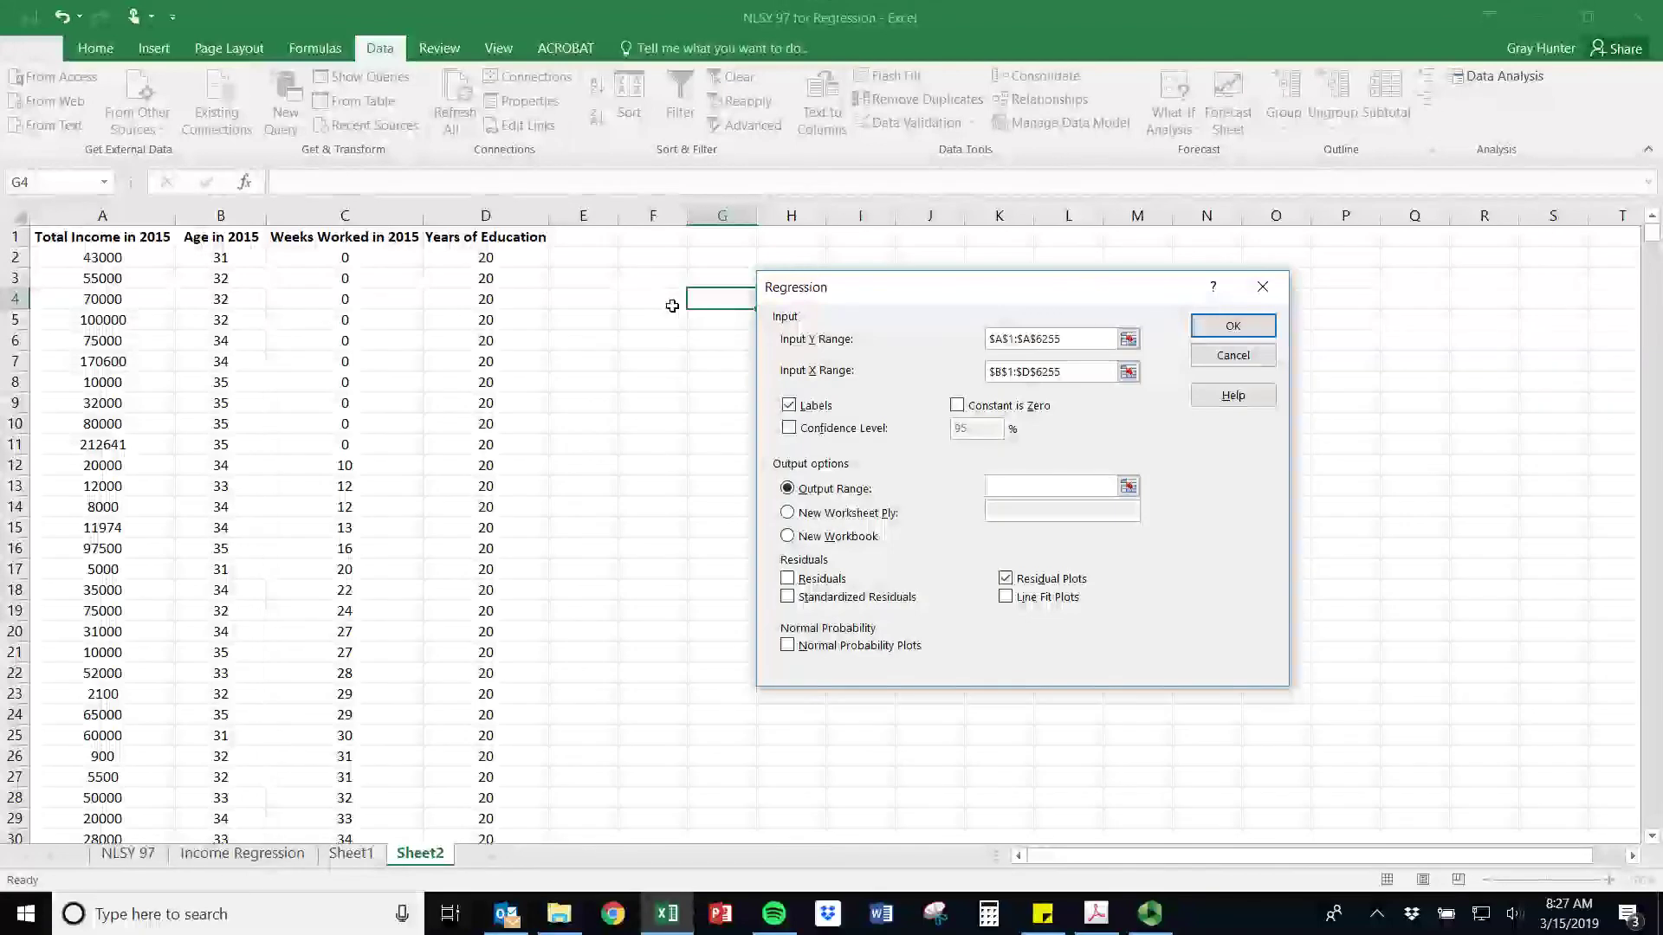
- Send the regression output to a new worksheet and run the analysis
{"action": "left_click", "coordinate": [788, 513]}
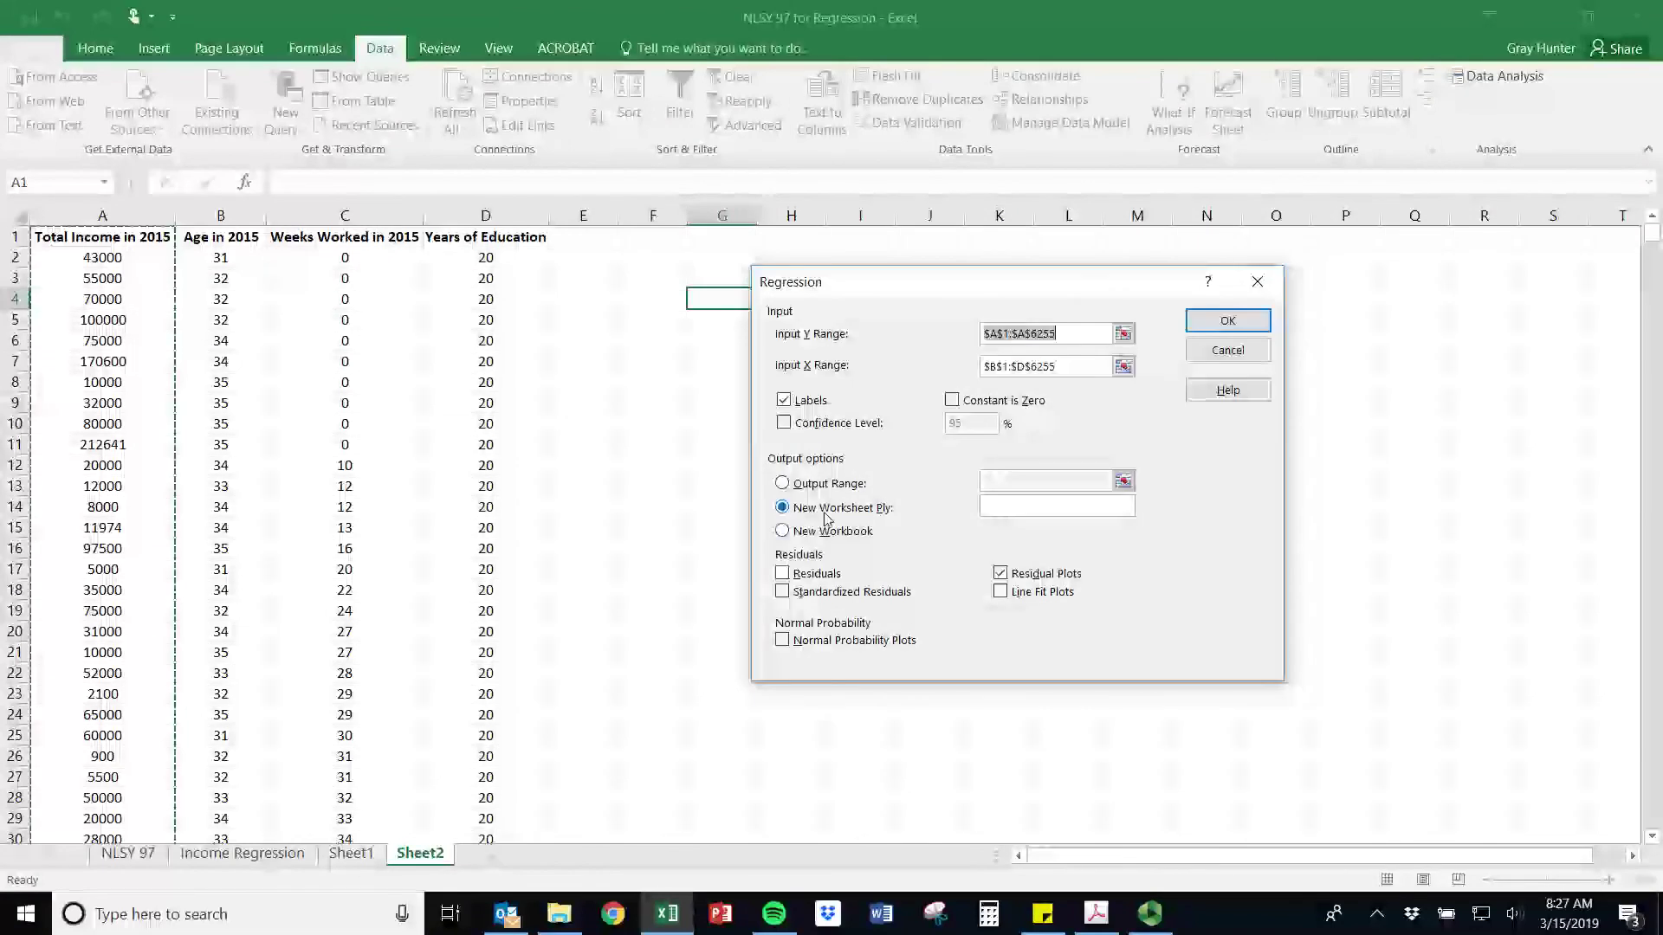
{"action": "left_click", "coordinate": [1228, 323]}
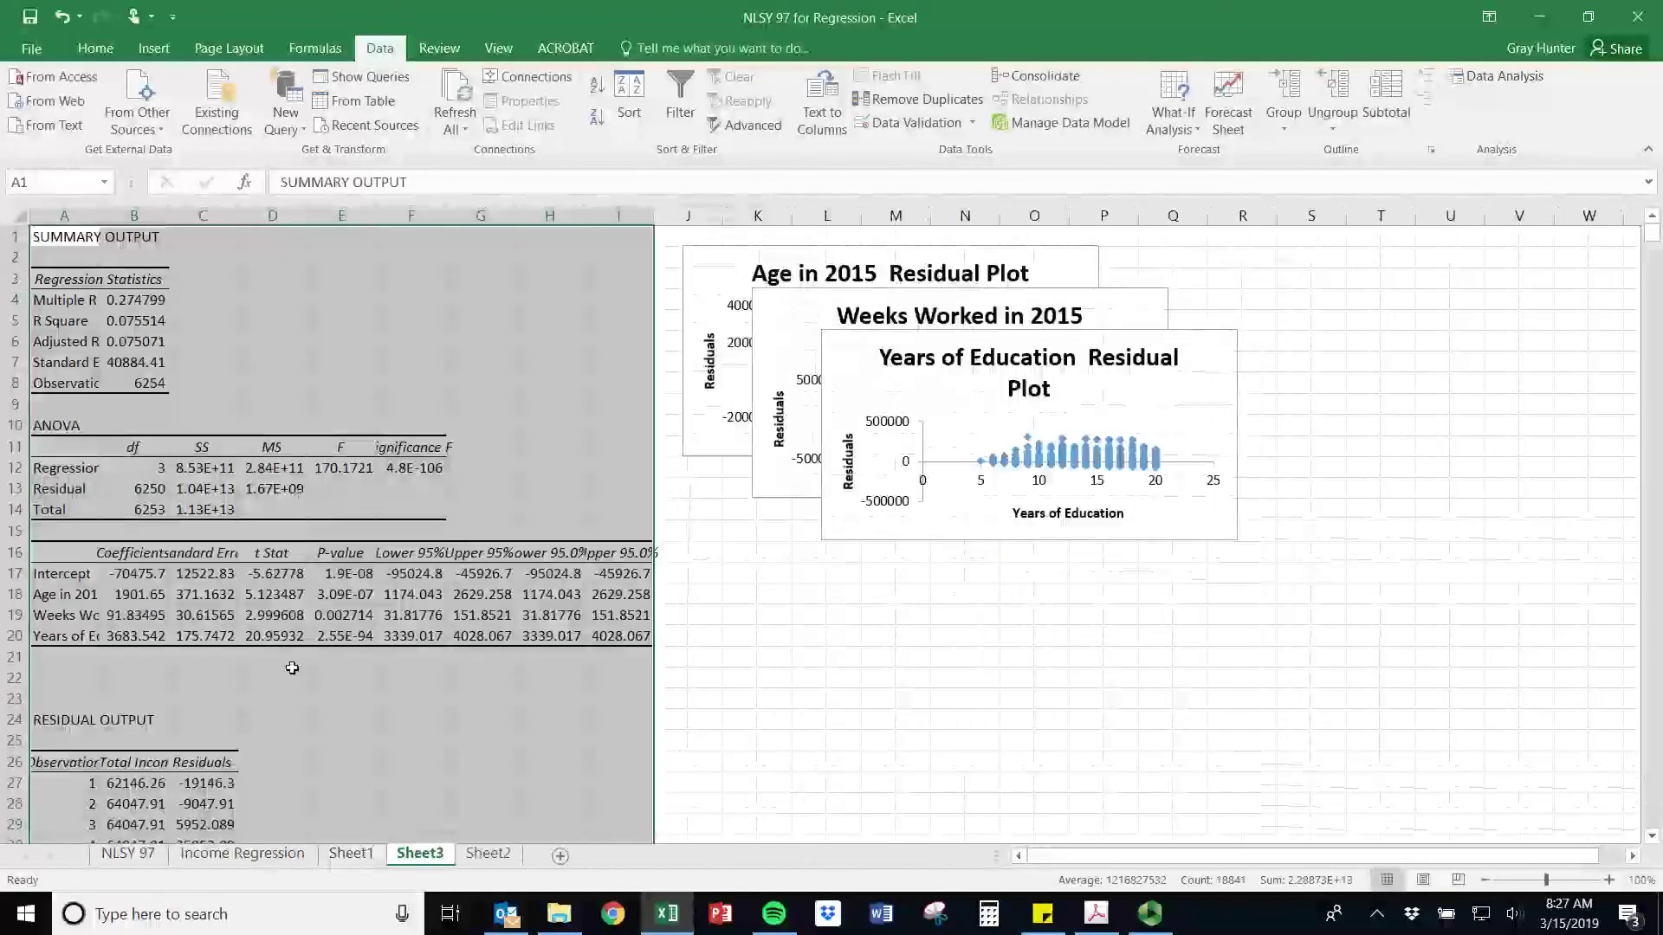
- Stack the residual plots vertically without overlap, placing Weeks Worked below Age and Years of Education below Weeks Worked
{"action": "left_click_drag", "start_coordinate": [842, 380], "coordinate": [709, 698]}
{"action": "left_click_drag", "start_coordinate": [807, 327], "coordinate": [736, 499]}
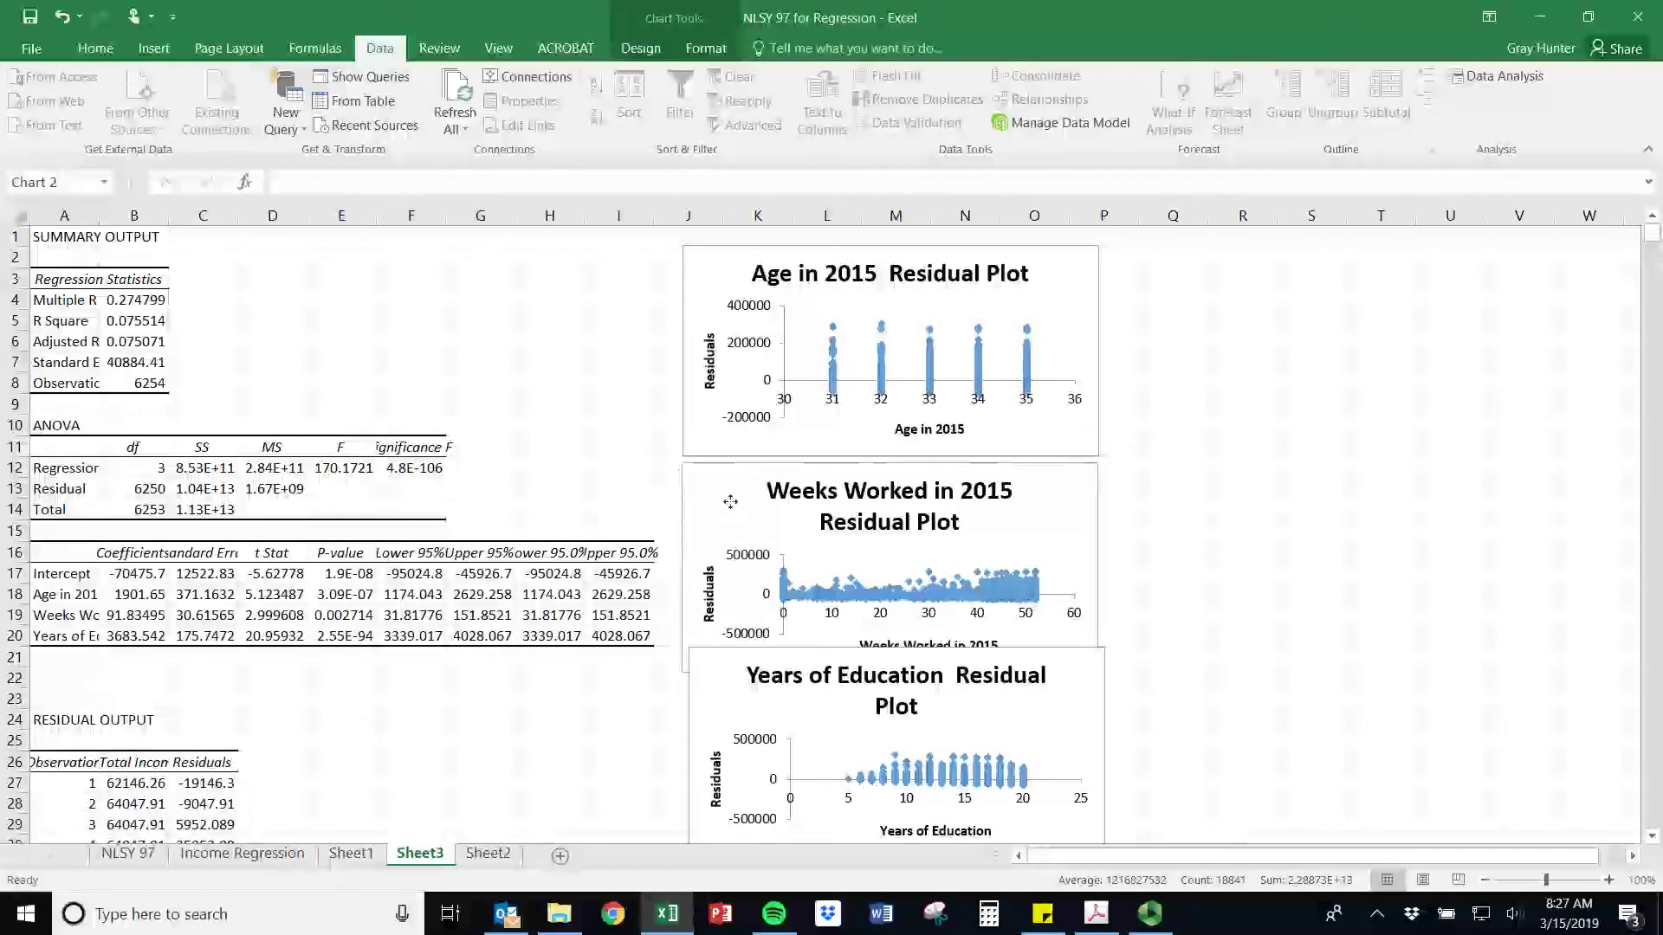
{"action": "scroll", "coordinate": [1644, 836], "scroll_direction": "down", "scroll_amount": 4}
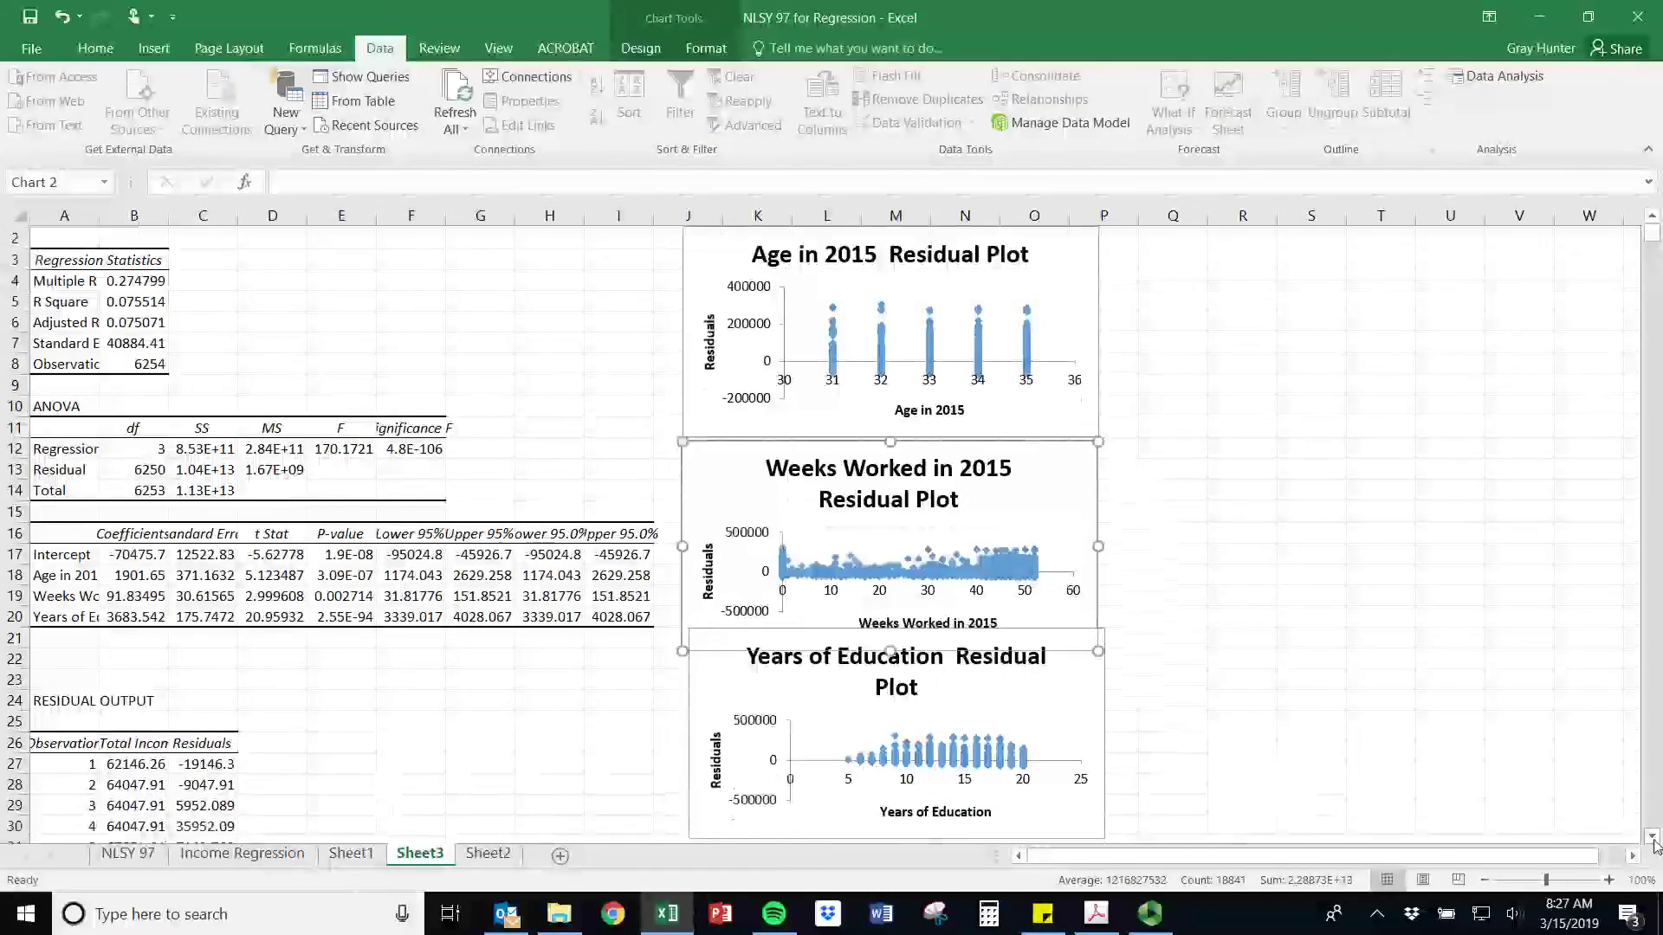
{"action": "left_click", "coordinate": [716, 616]}
{"action": "left_click_drag", "start_coordinate": [716, 617], "coordinate": [702, 650]}
- Change the X-value reference in the Weeks Worked residual plot's series formula to Sheet3
{"action": "left_click", "coordinate": [883, 509]}
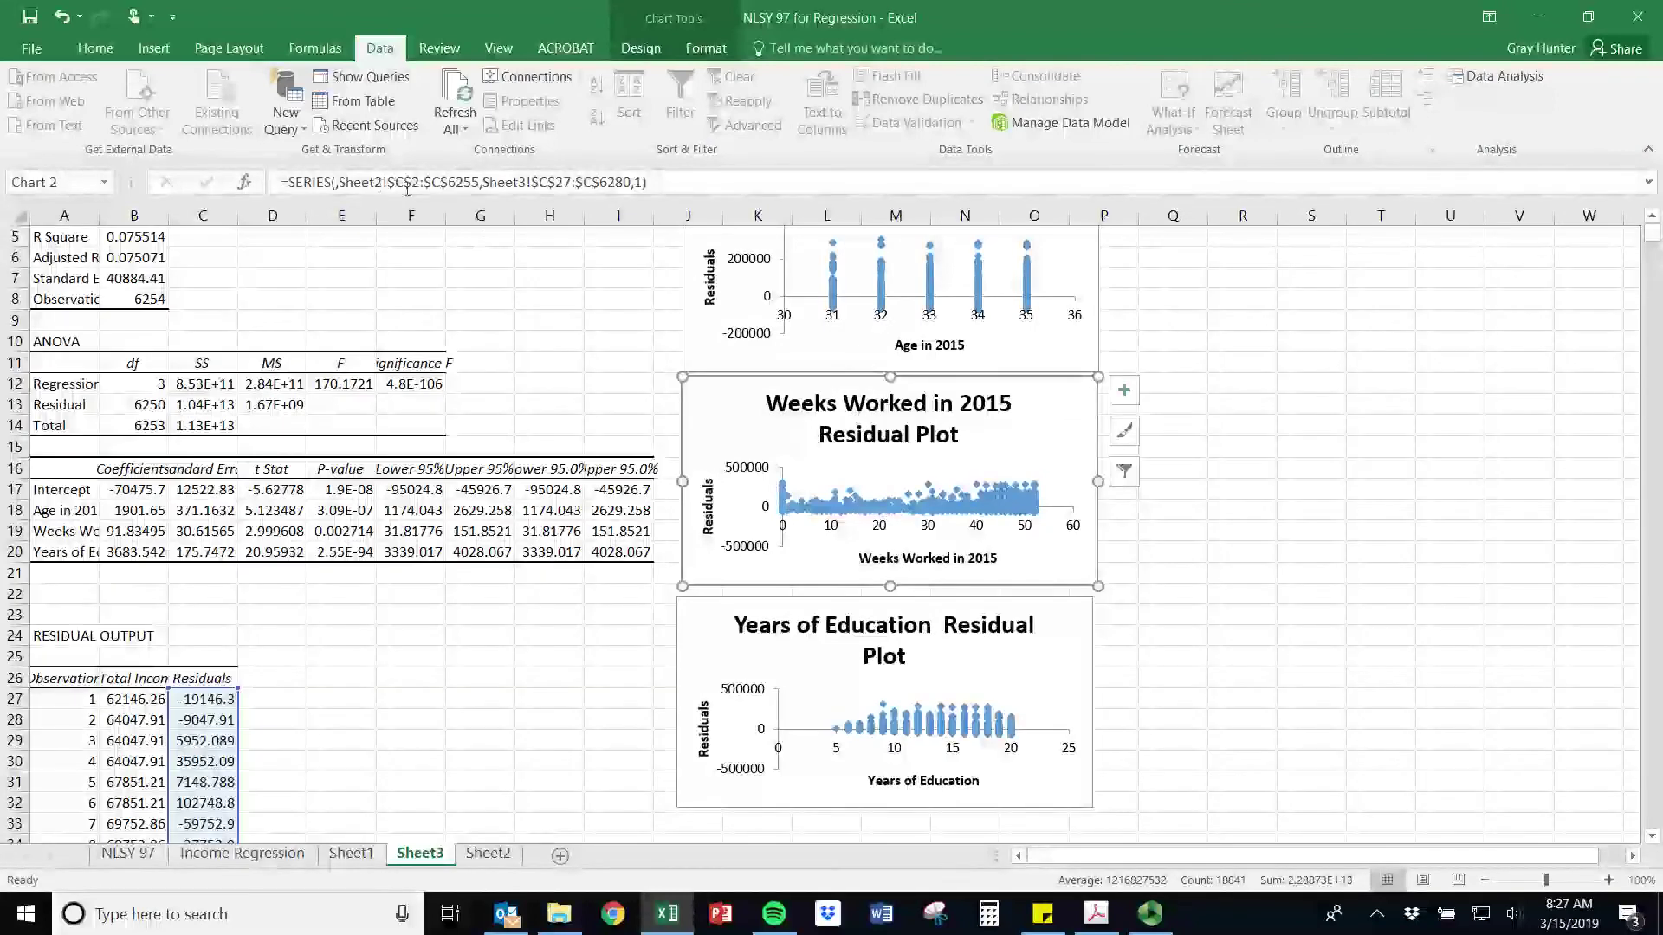
{"action": "left_click", "coordinate": [388, 190]}
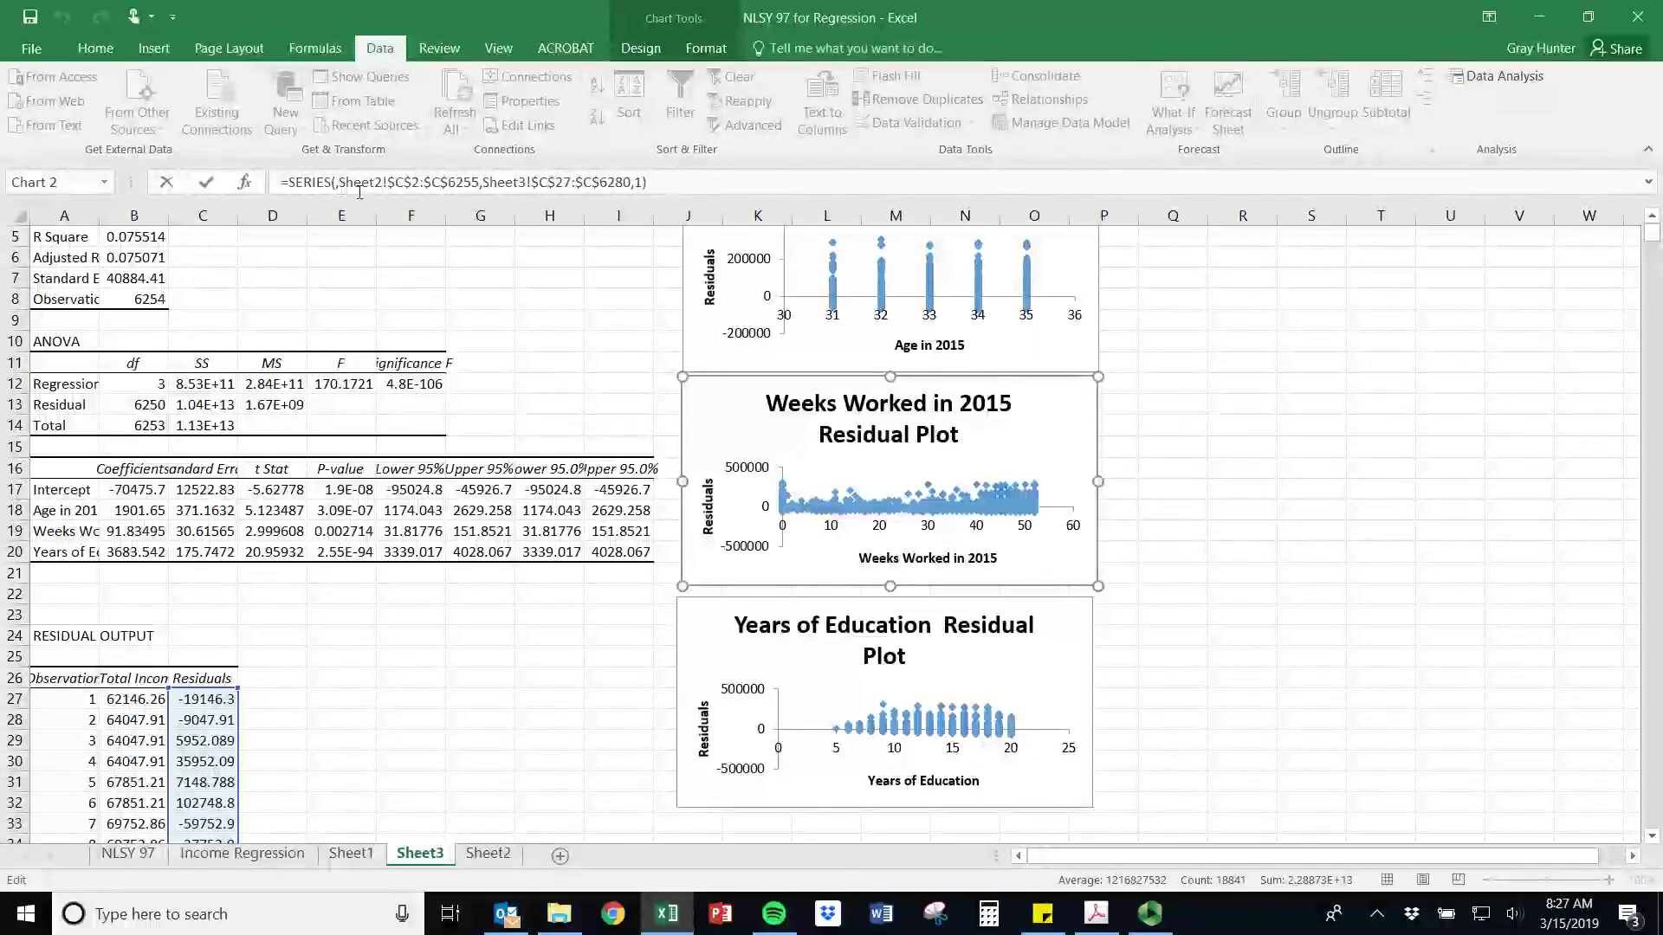
{"action": "key", "text": "BackSpace"}
{"action": "type", "text": "3"}
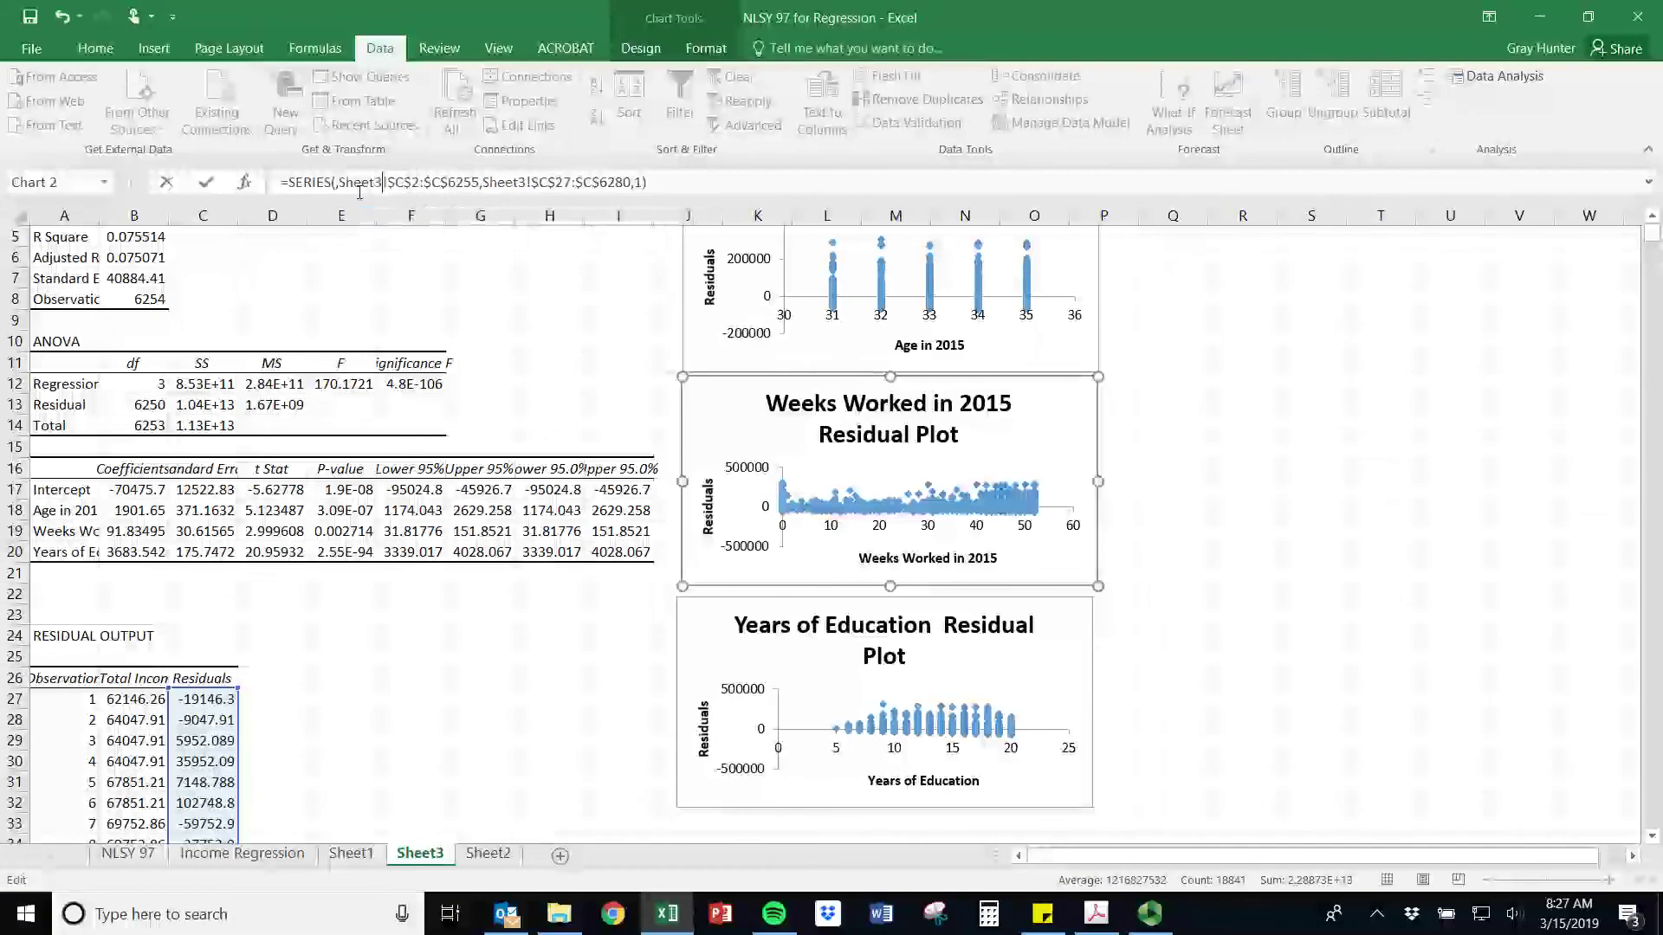
{"action": "key", "text": "Return"}
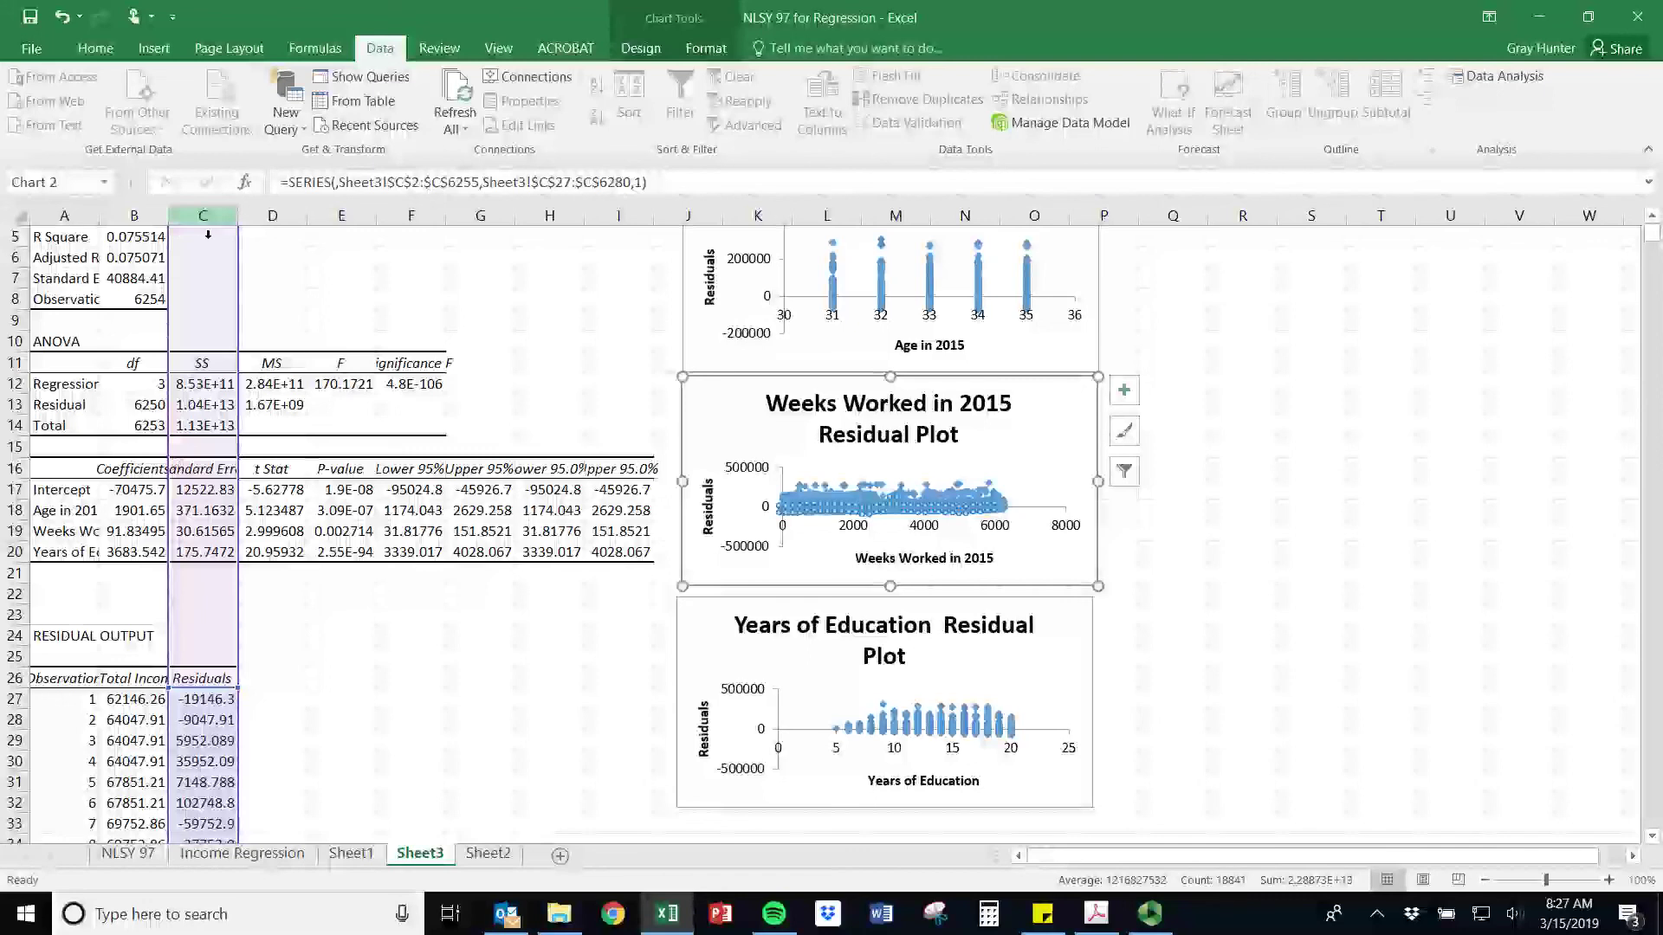
{"action": "left_click", "coordinate": [198, 854]}
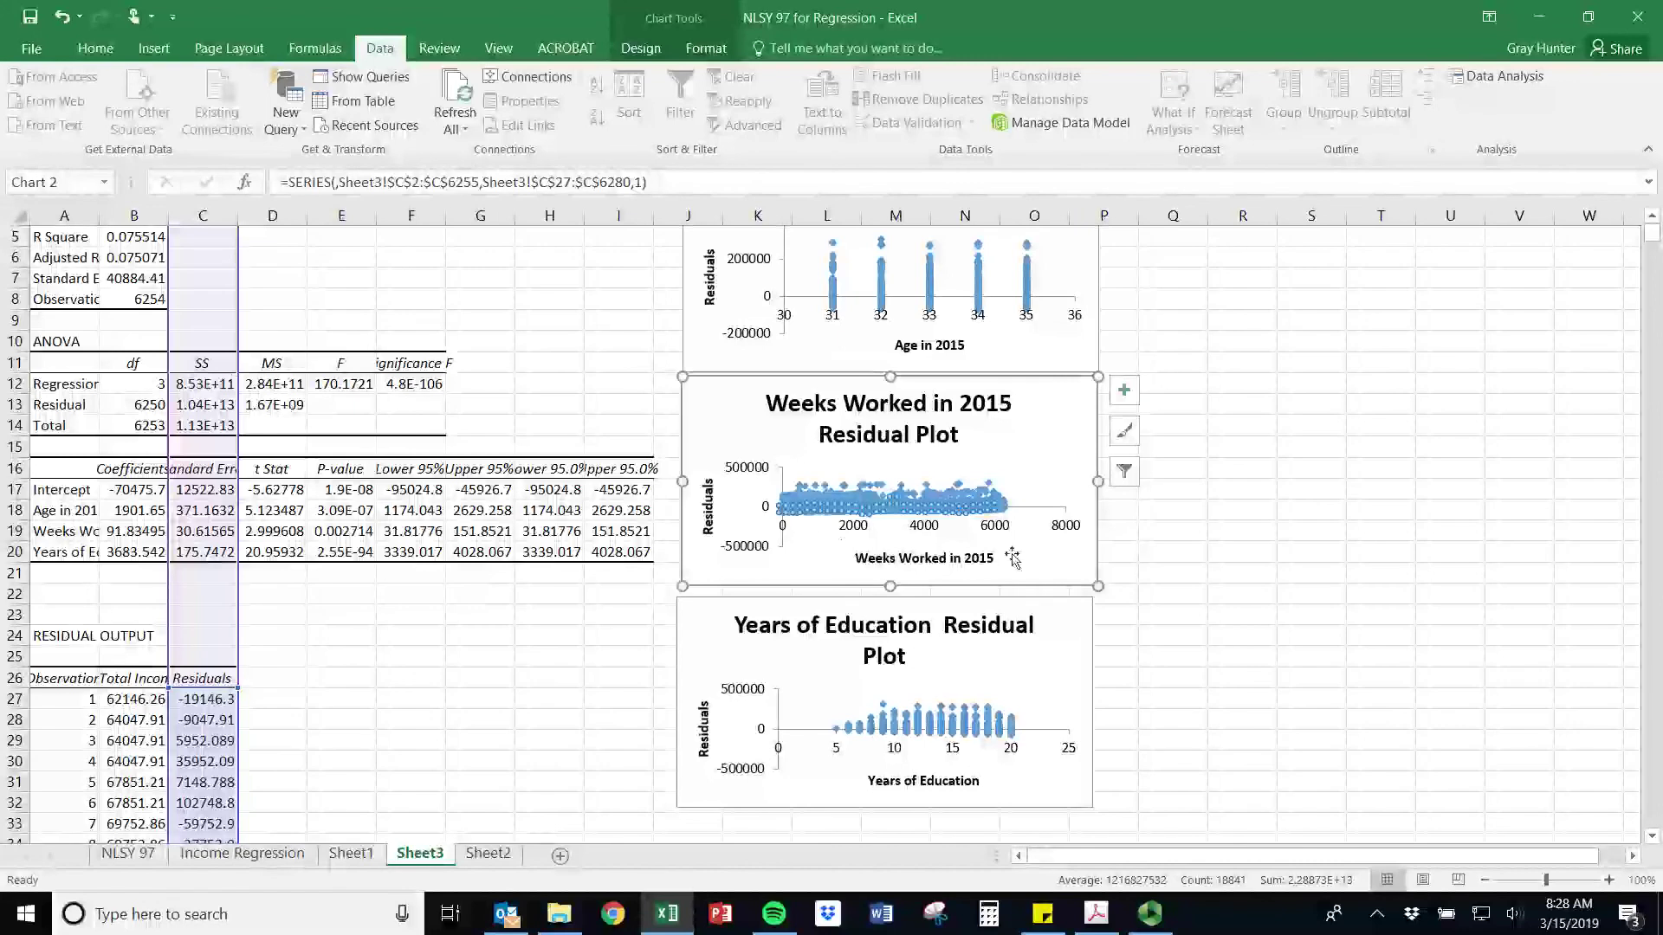
- Change the X-value reference in the Years of Education residual plot's series formula to Sheet3
{"action": "left_click", "coordinate": [929, 731]}
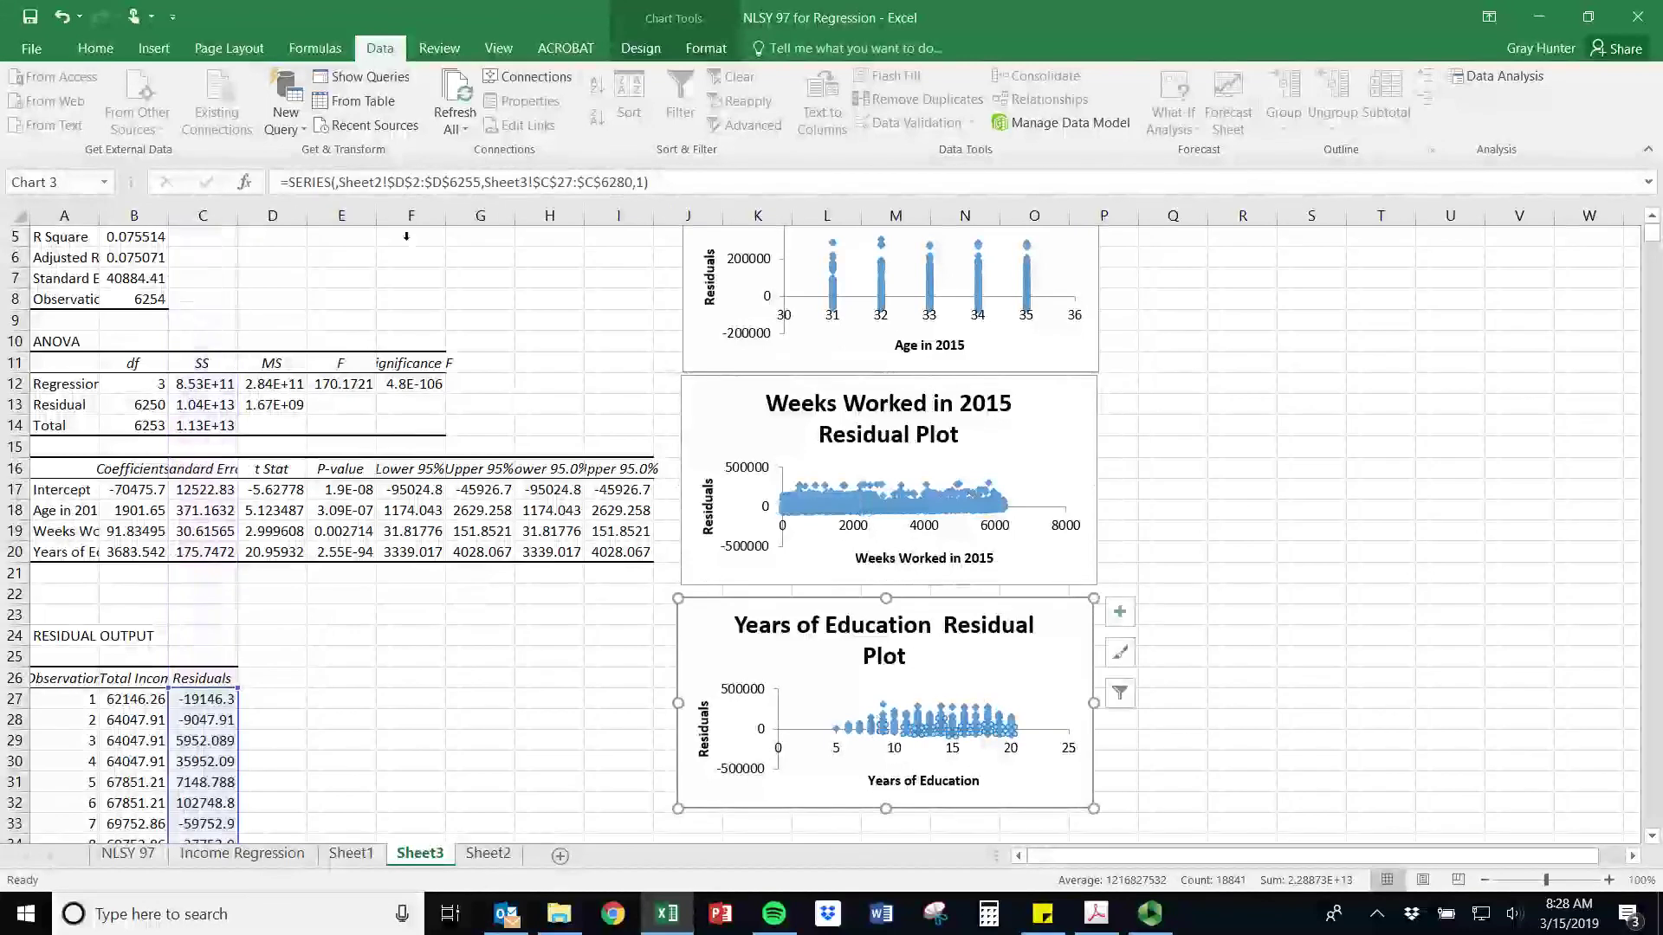
{"action": "left_click", "coordinate": [387, 183]}
{"action": "key", "text": "BackSpace"}
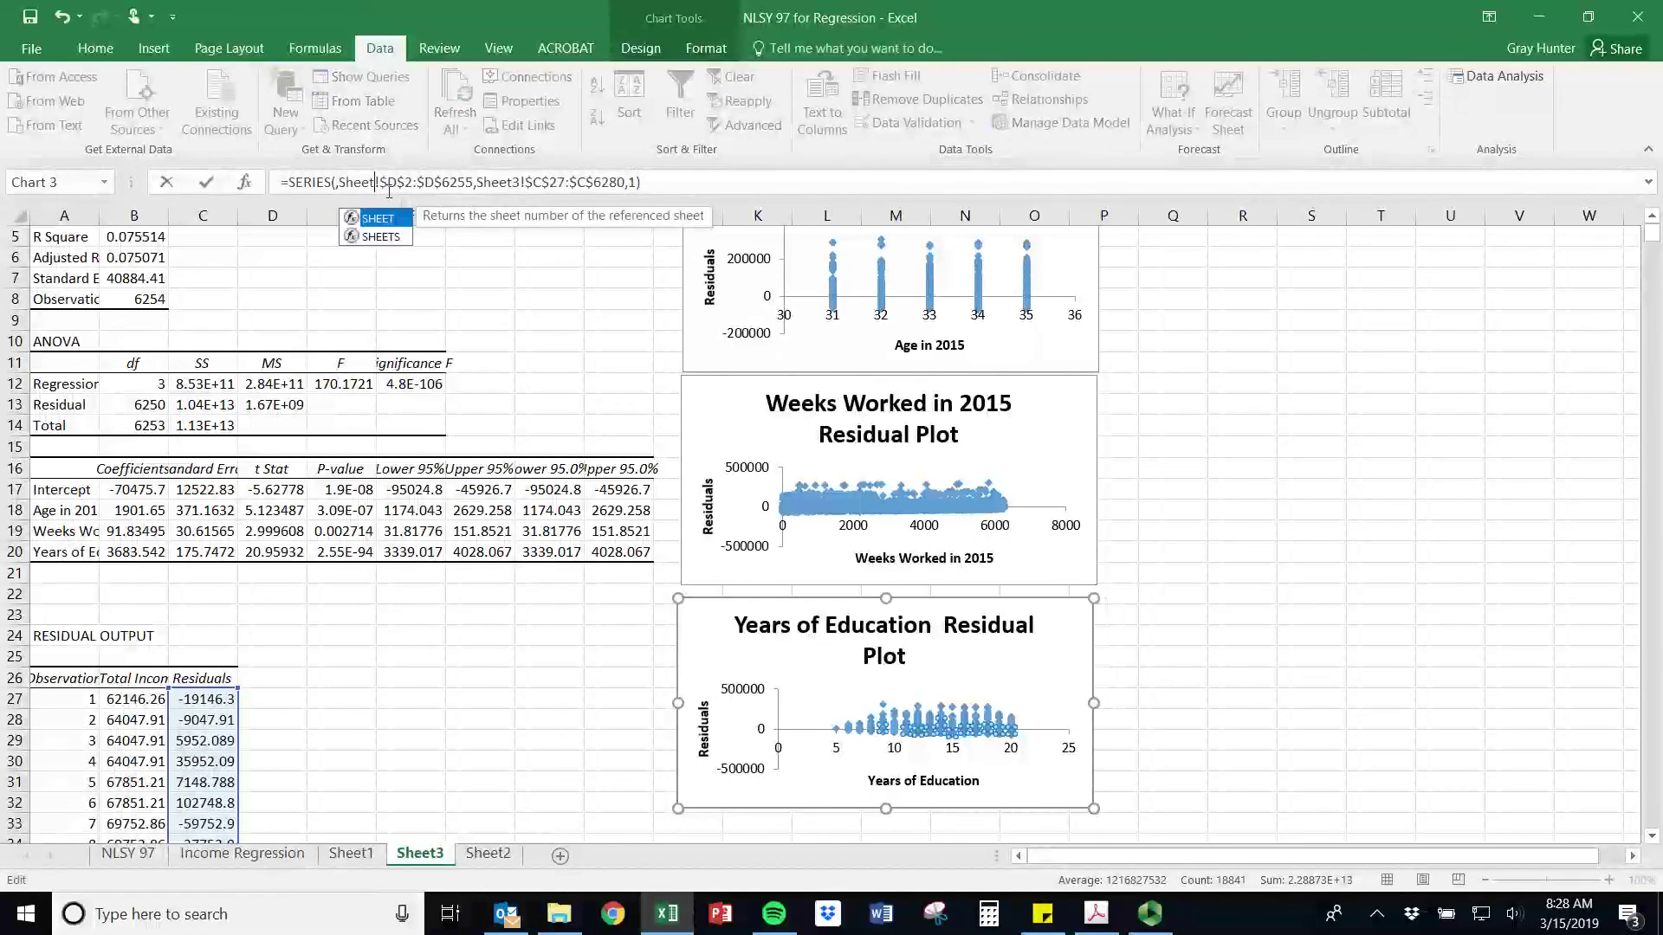
{"action": "type", "text": "3"}
{"action": "key", "text": "Return"}
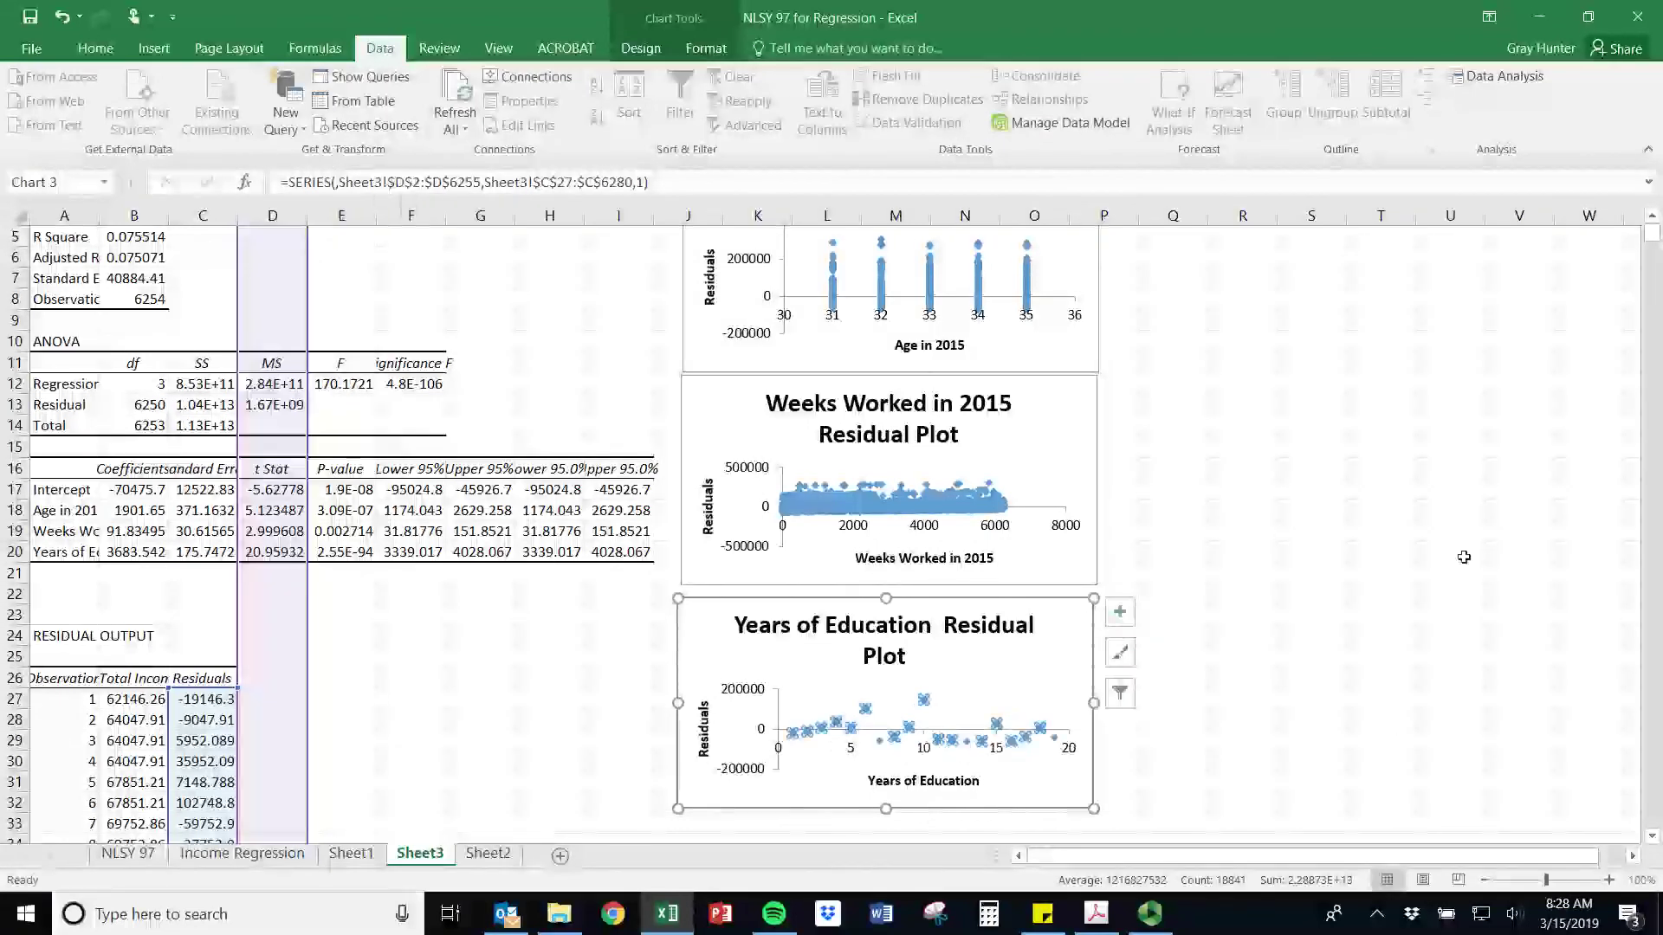
{"action": "left_click", "coordinate": [1396, 740]}
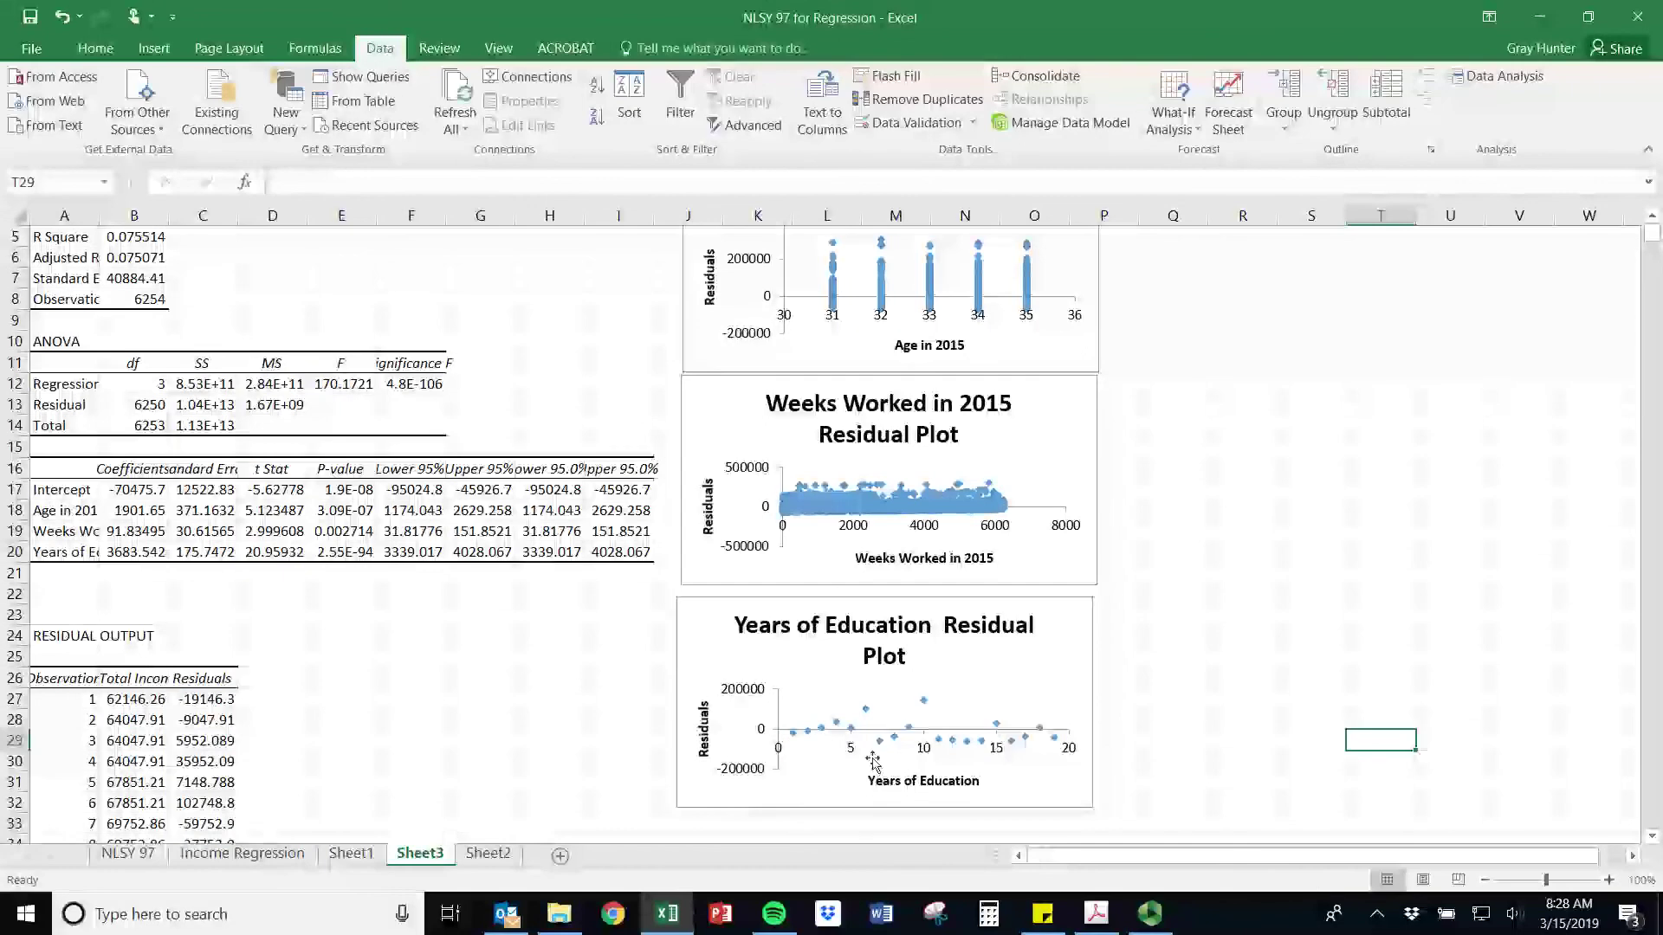
- Compare the series references of the three residual plots and check the source data on Sheet2
{"action": "left_click", "coordinate": [854, 732]}
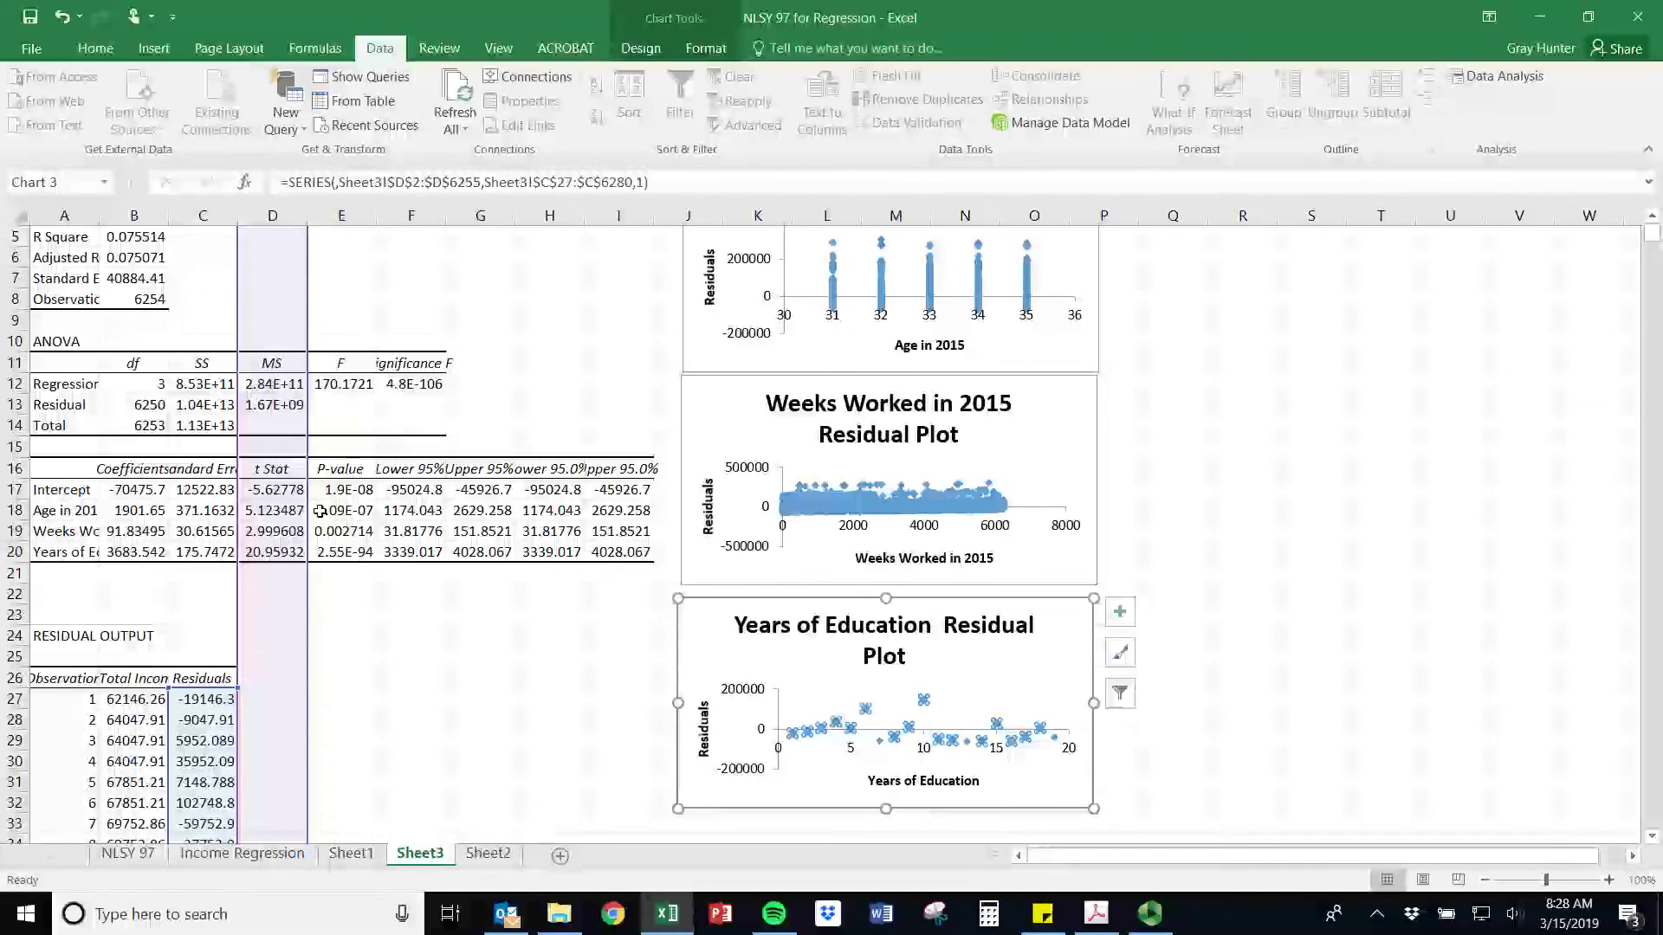
{"action": "left_click", "coordinate": [938, 298]}
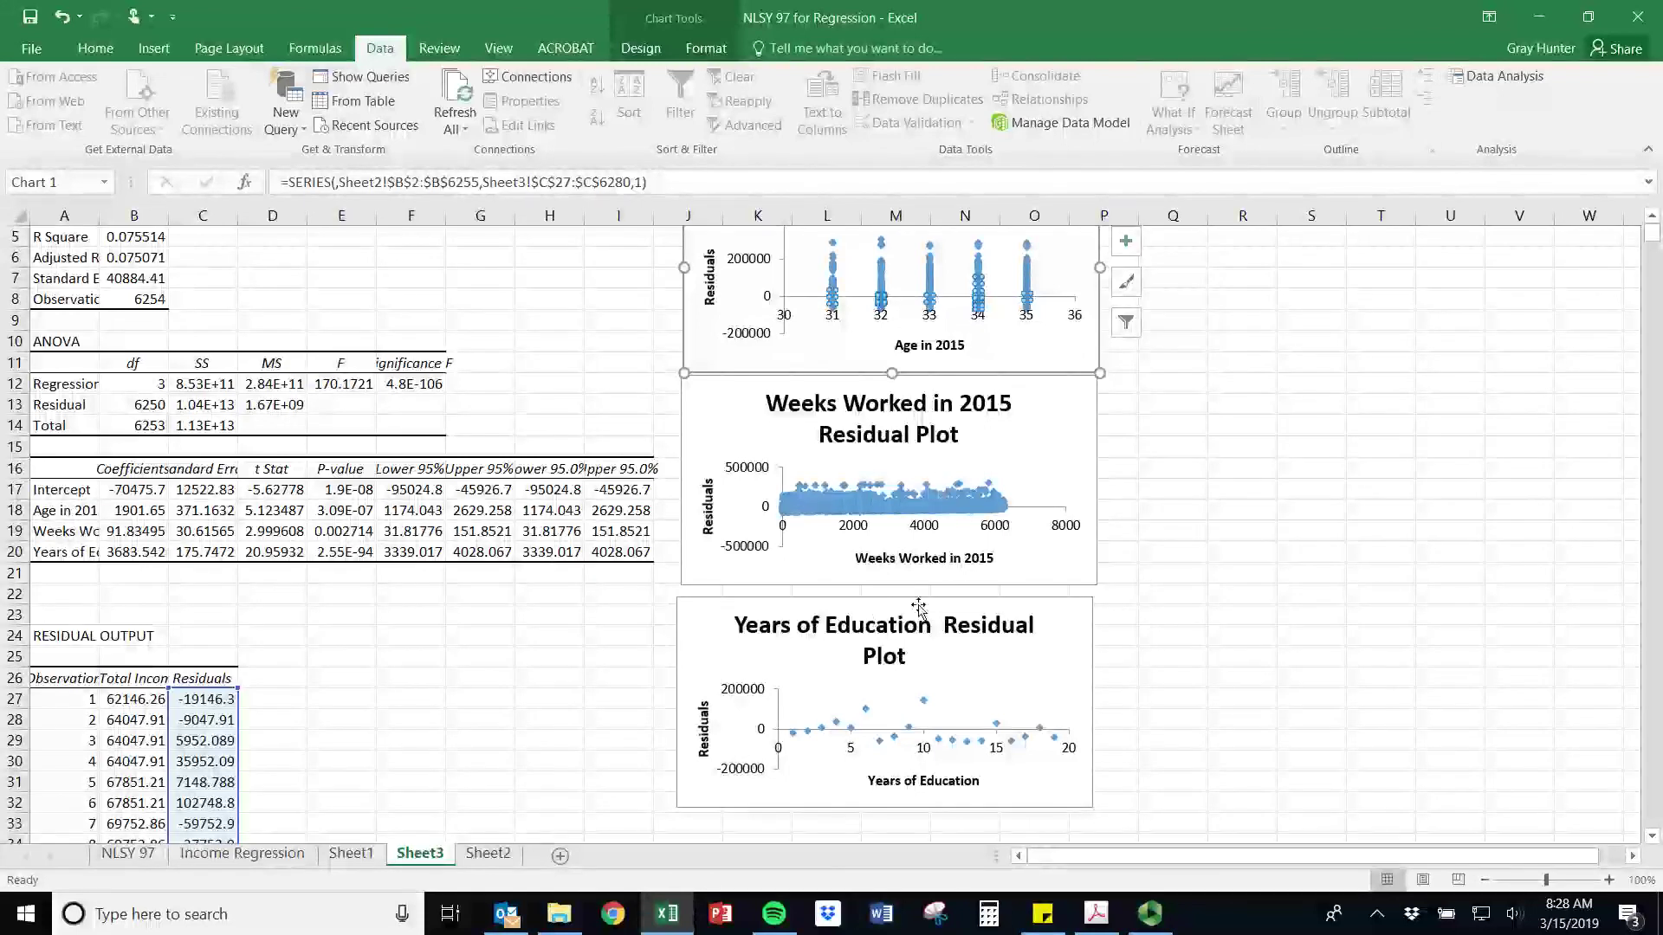
{"action": "left_click", "coordinate": [836, 504]}
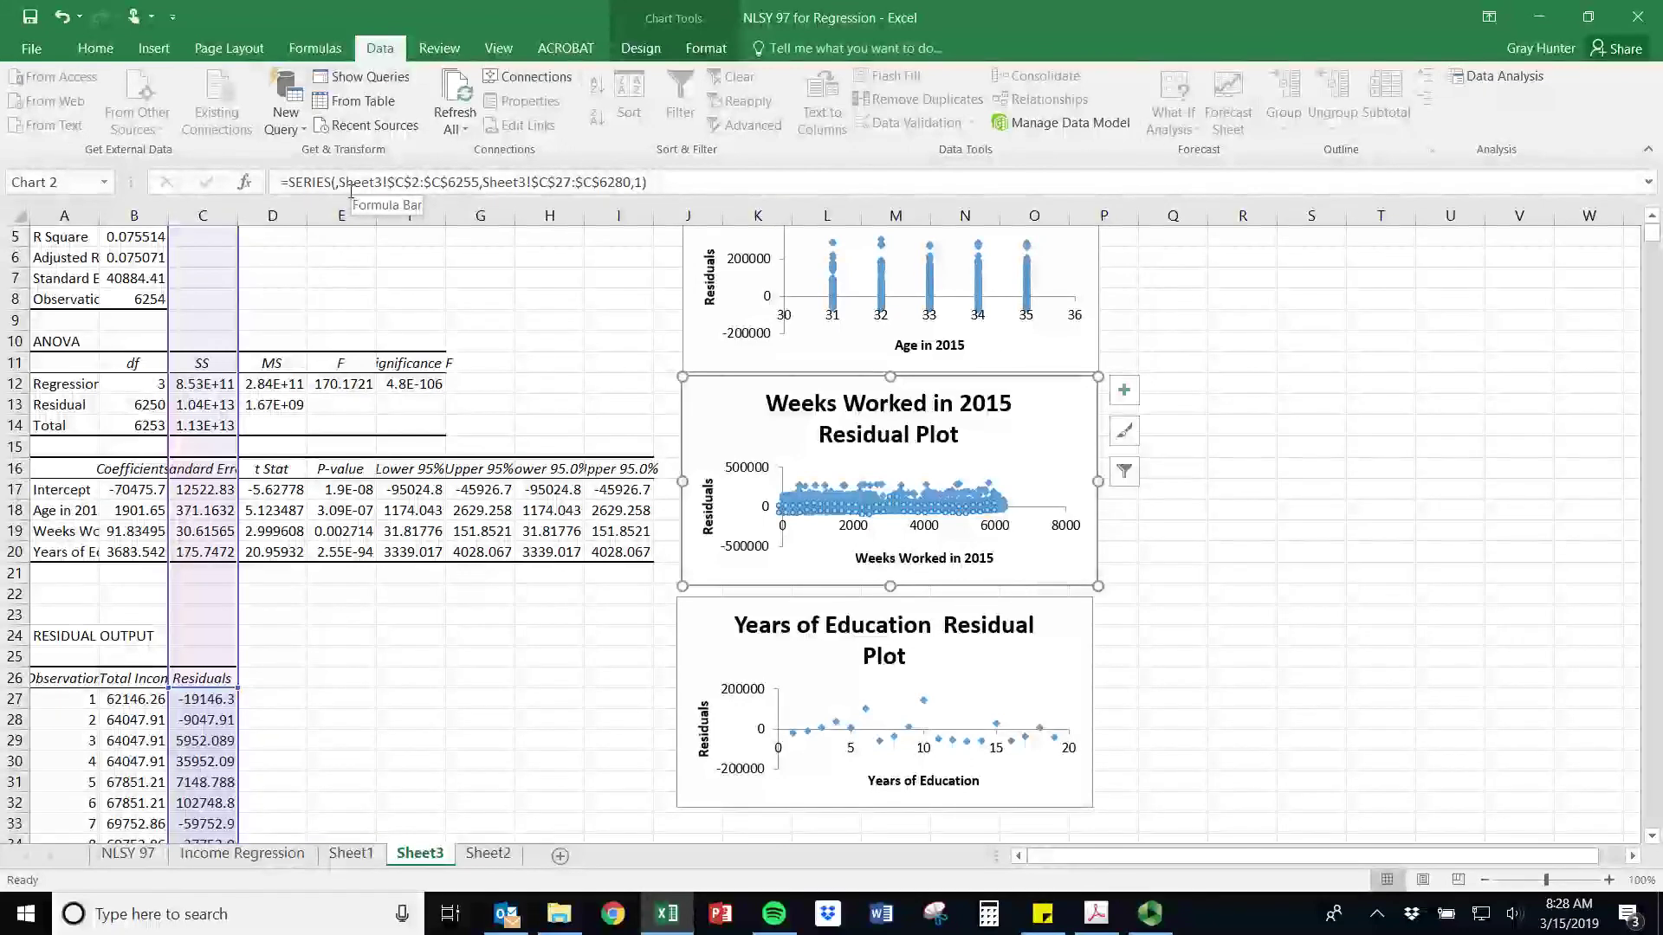
{"action": "left_click", "coordinate": [489, 856]}
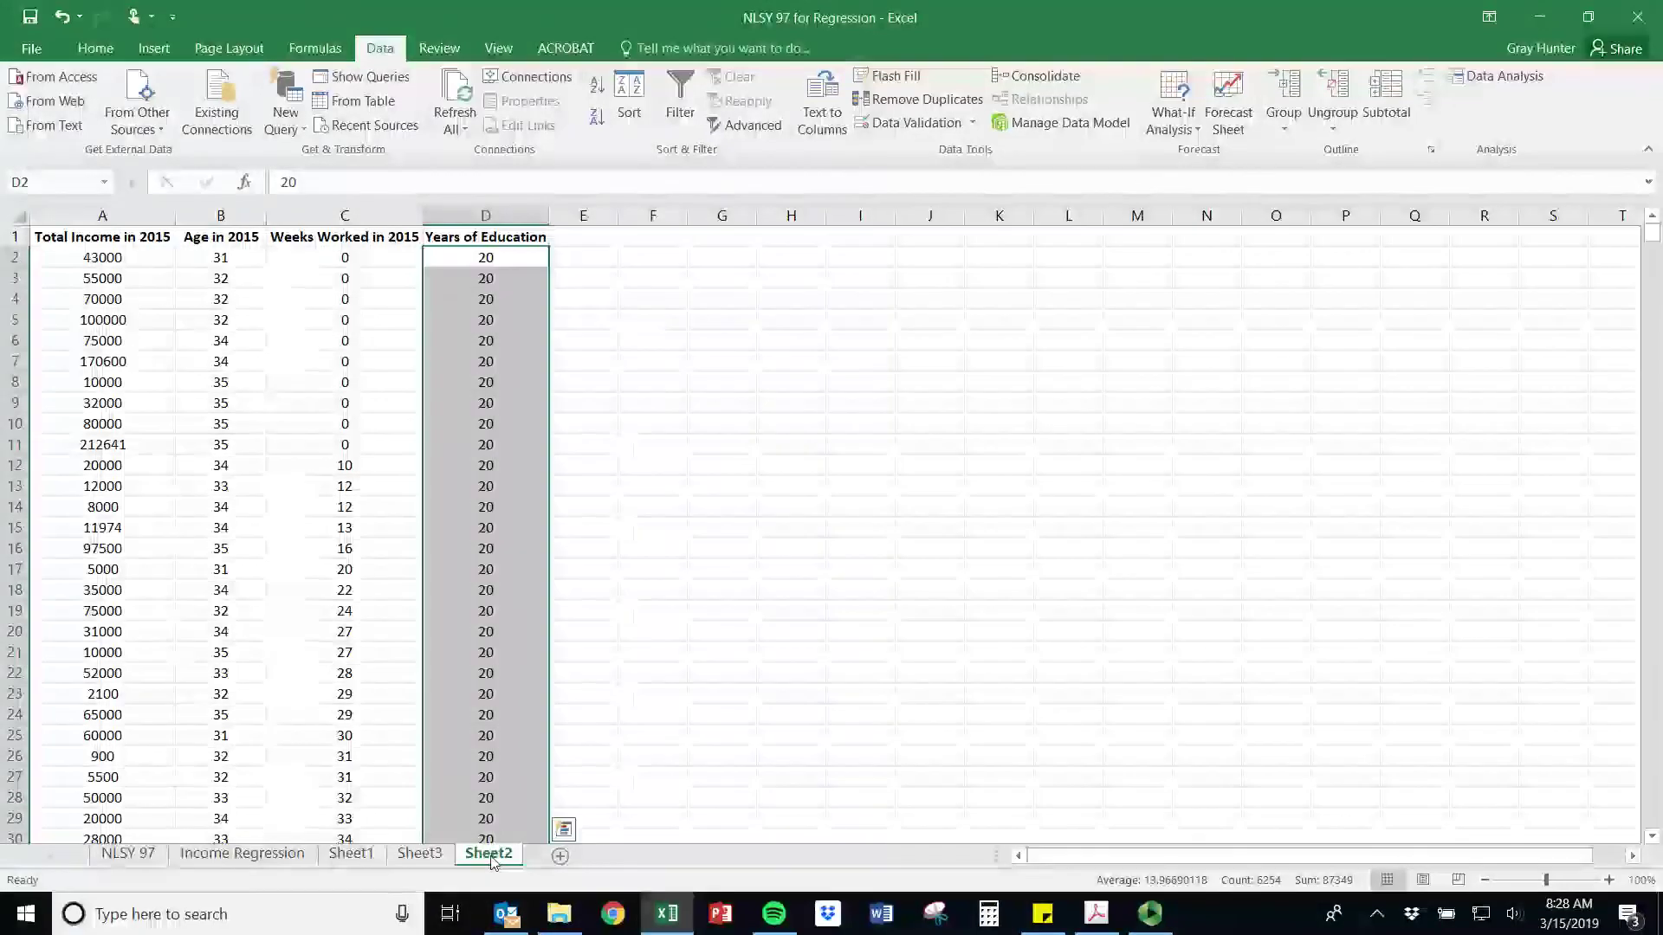
{"action": "left_click", "coordinate": [421, 855]}
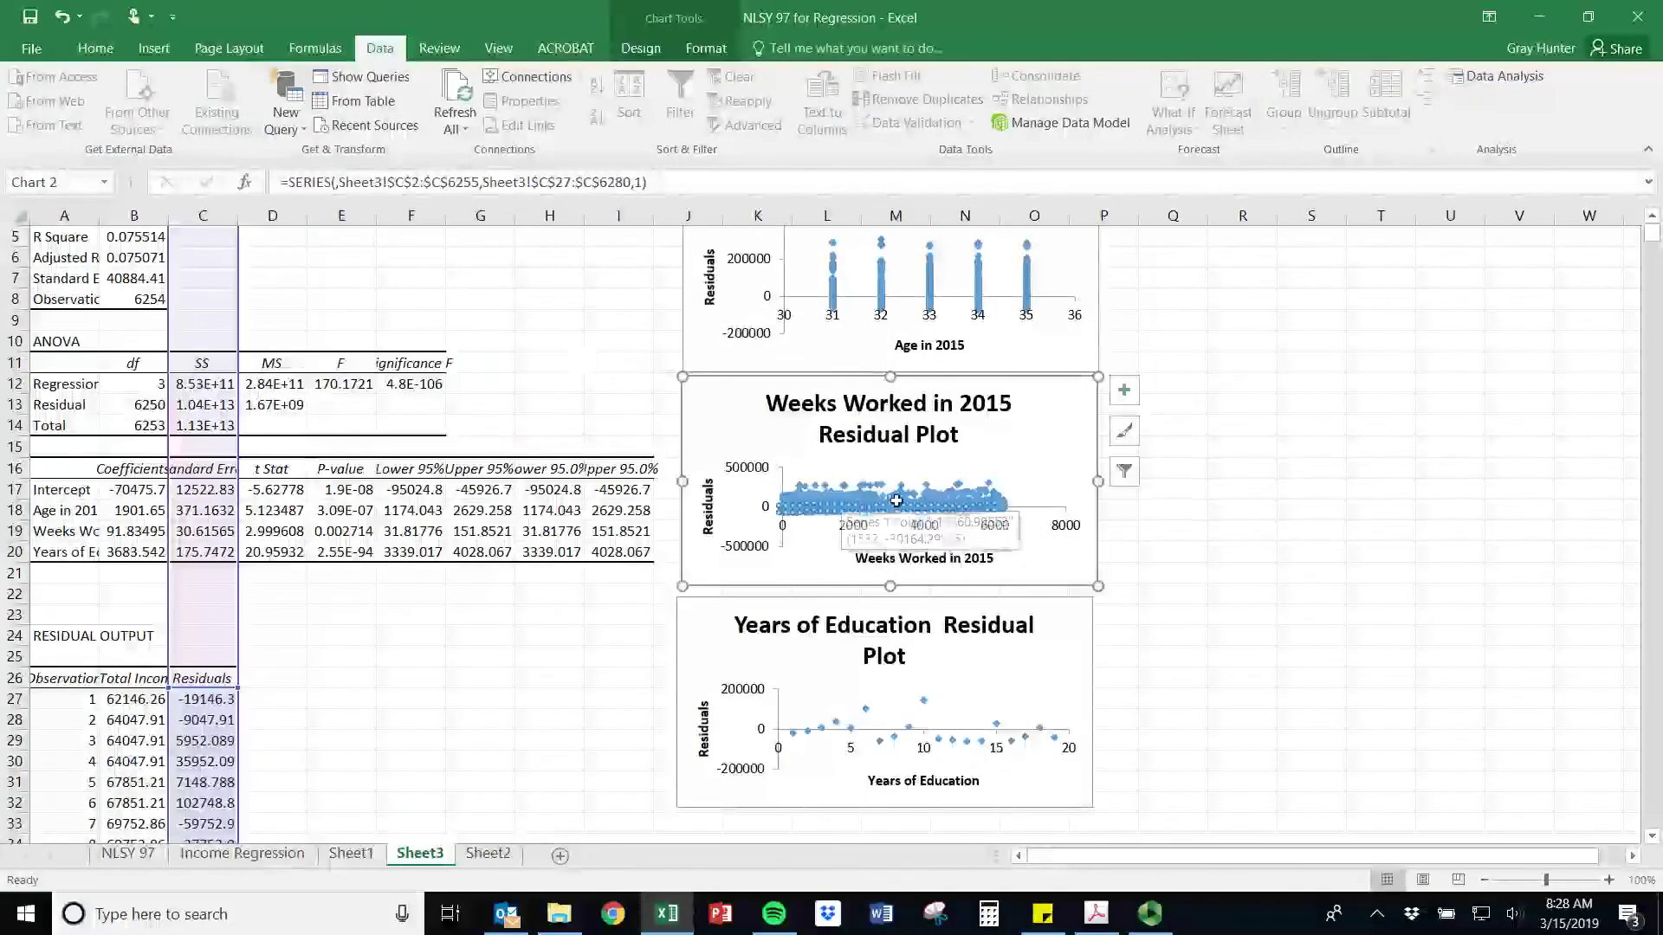
- Set the X-value reference in the Weeks Worked residual plot's series formula to Sheet2
{"action": "left_click", "coordinate": [385, 183]}
{"action": "key", "text": "BackSpace"}
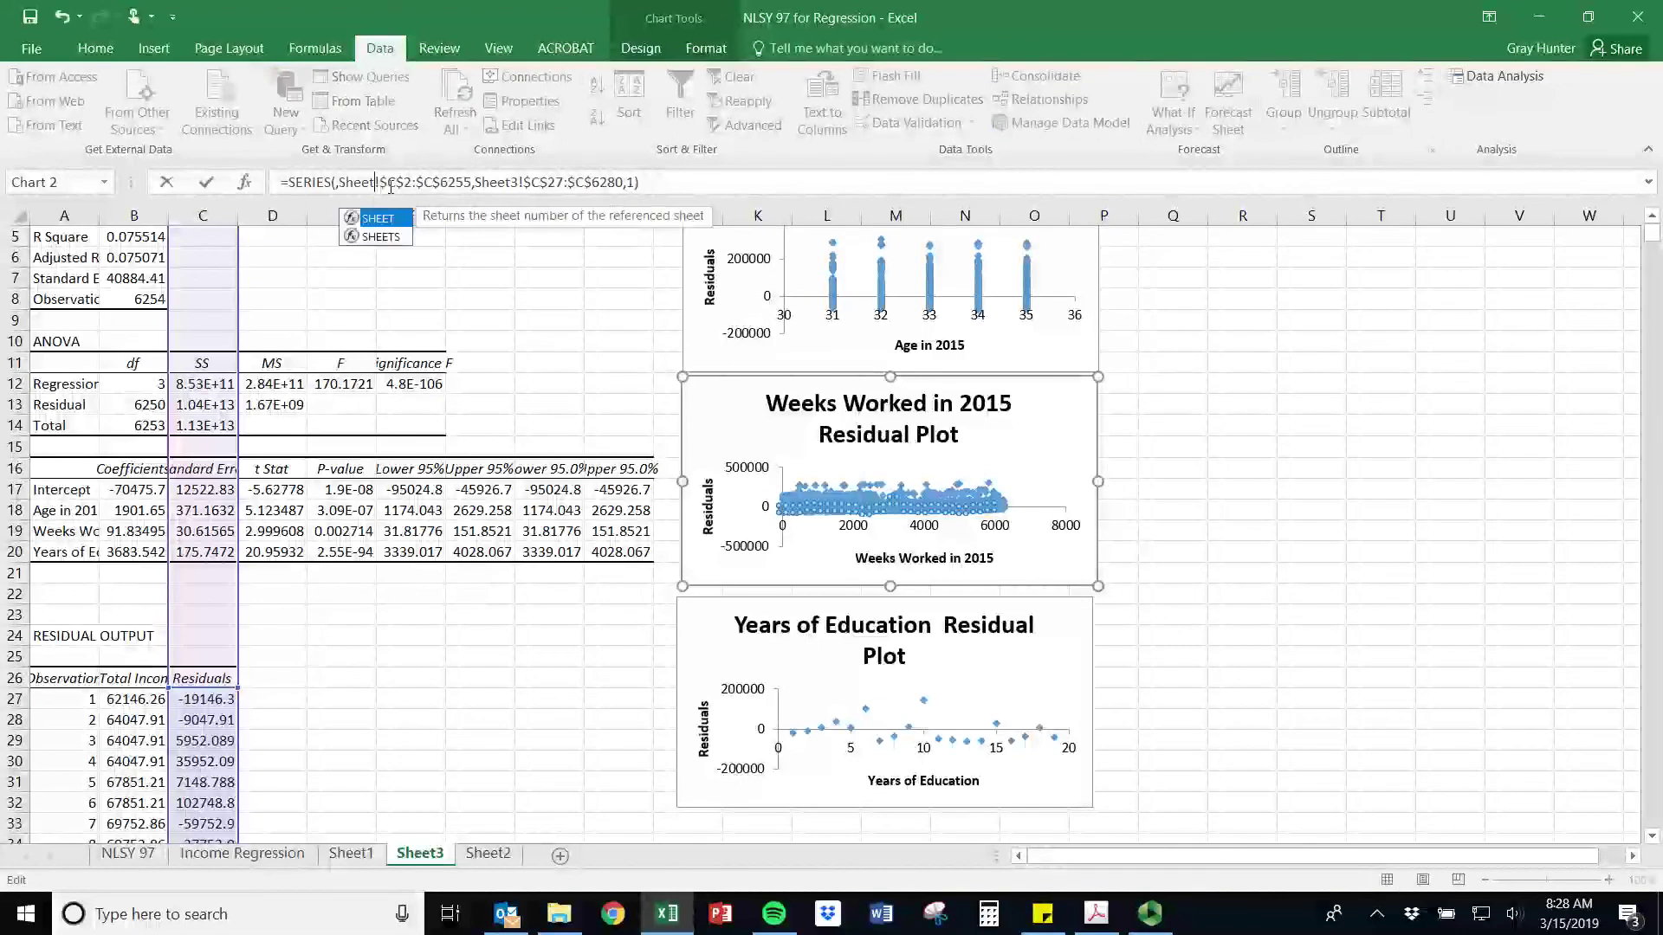
{"action": "type", "text": "2"}
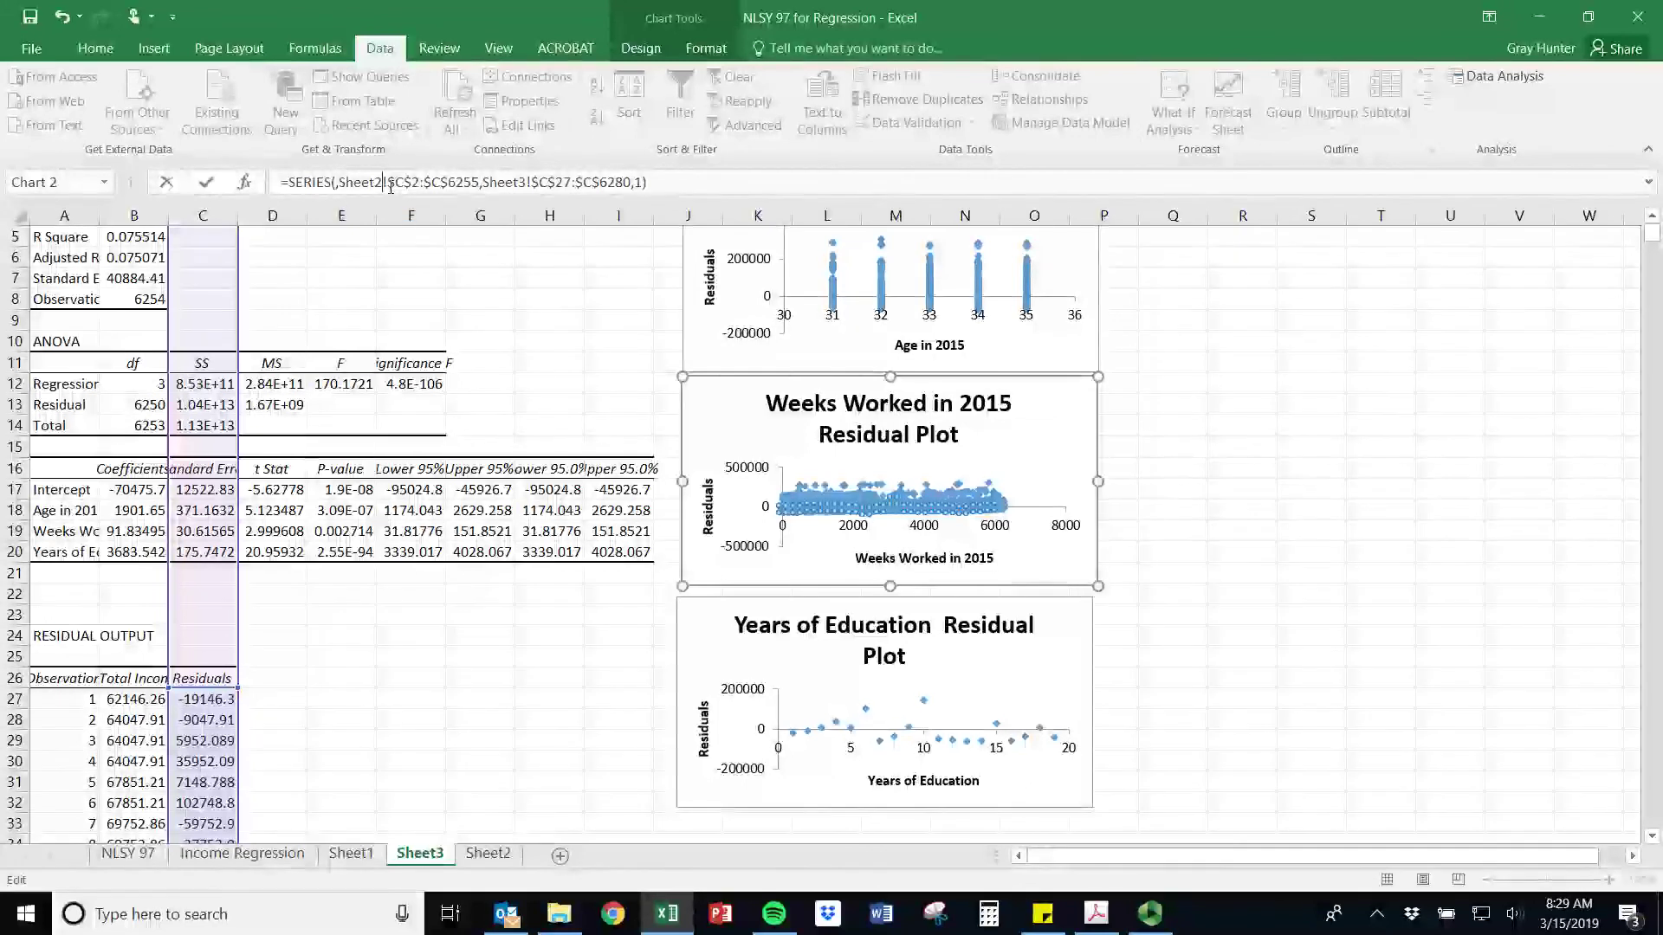
{"action": "key", "text": "Return"}
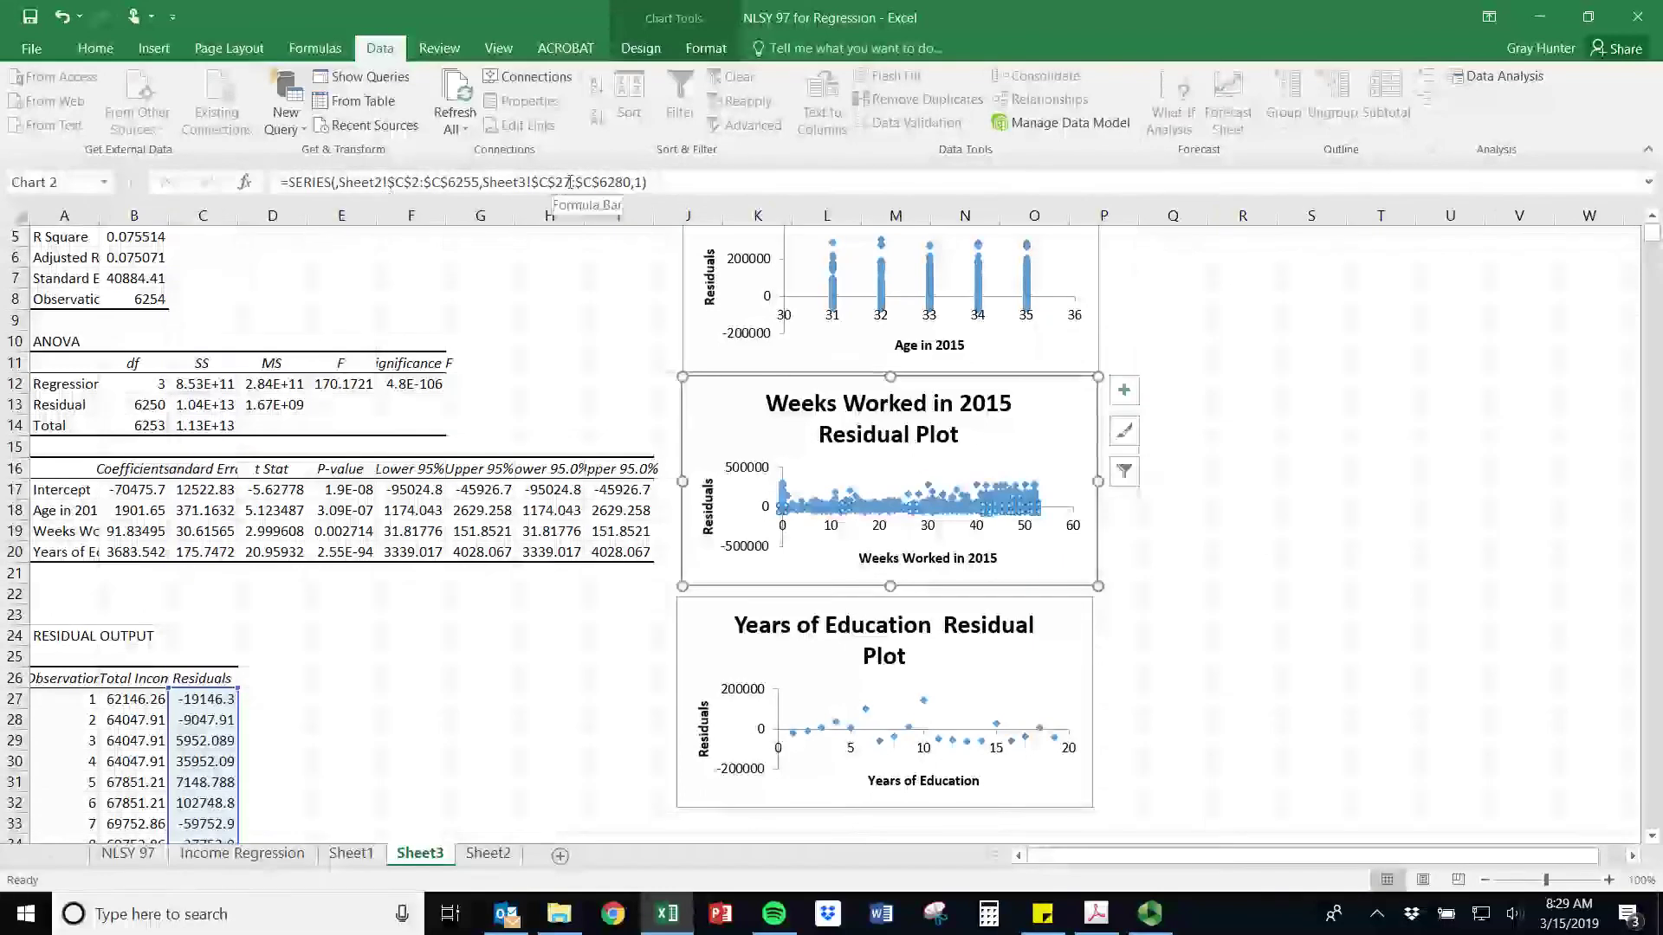
- Set the X-value reference in the Years of Education residual plot's series formula to Sheet2
{"action": "left_click", "coordinate": [908, 728]}
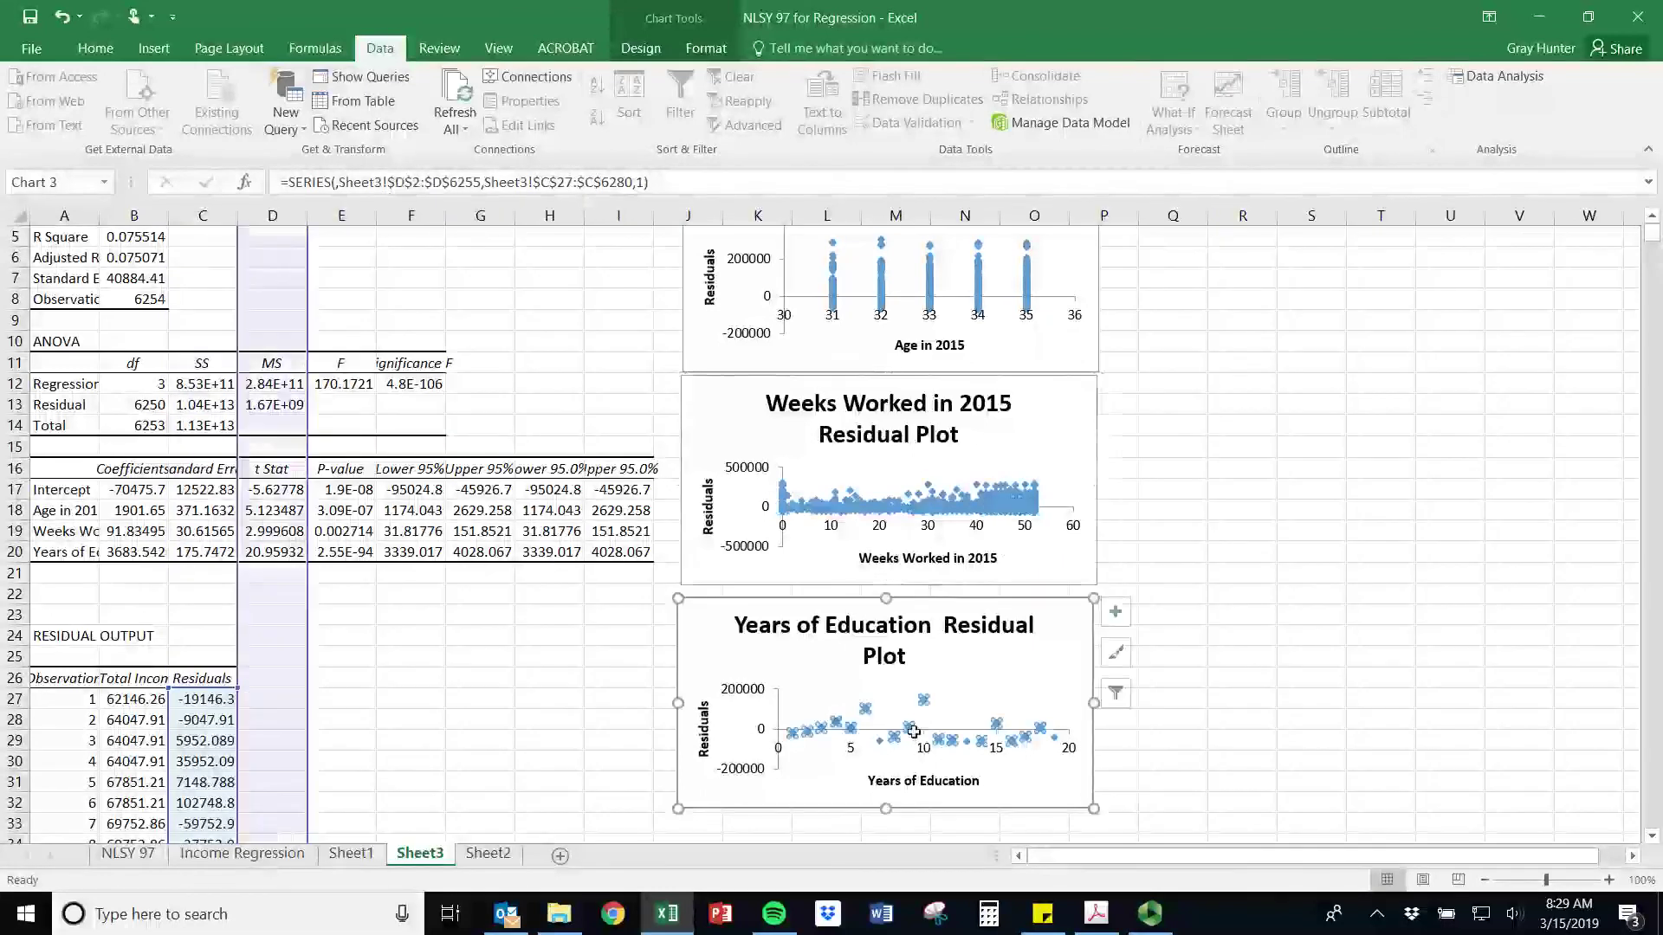
{"action": "left_click", "coordinate": [388, 182]}
{"action": "key", "text": "BackSpace"}
{"action": "type", "text": "2"}
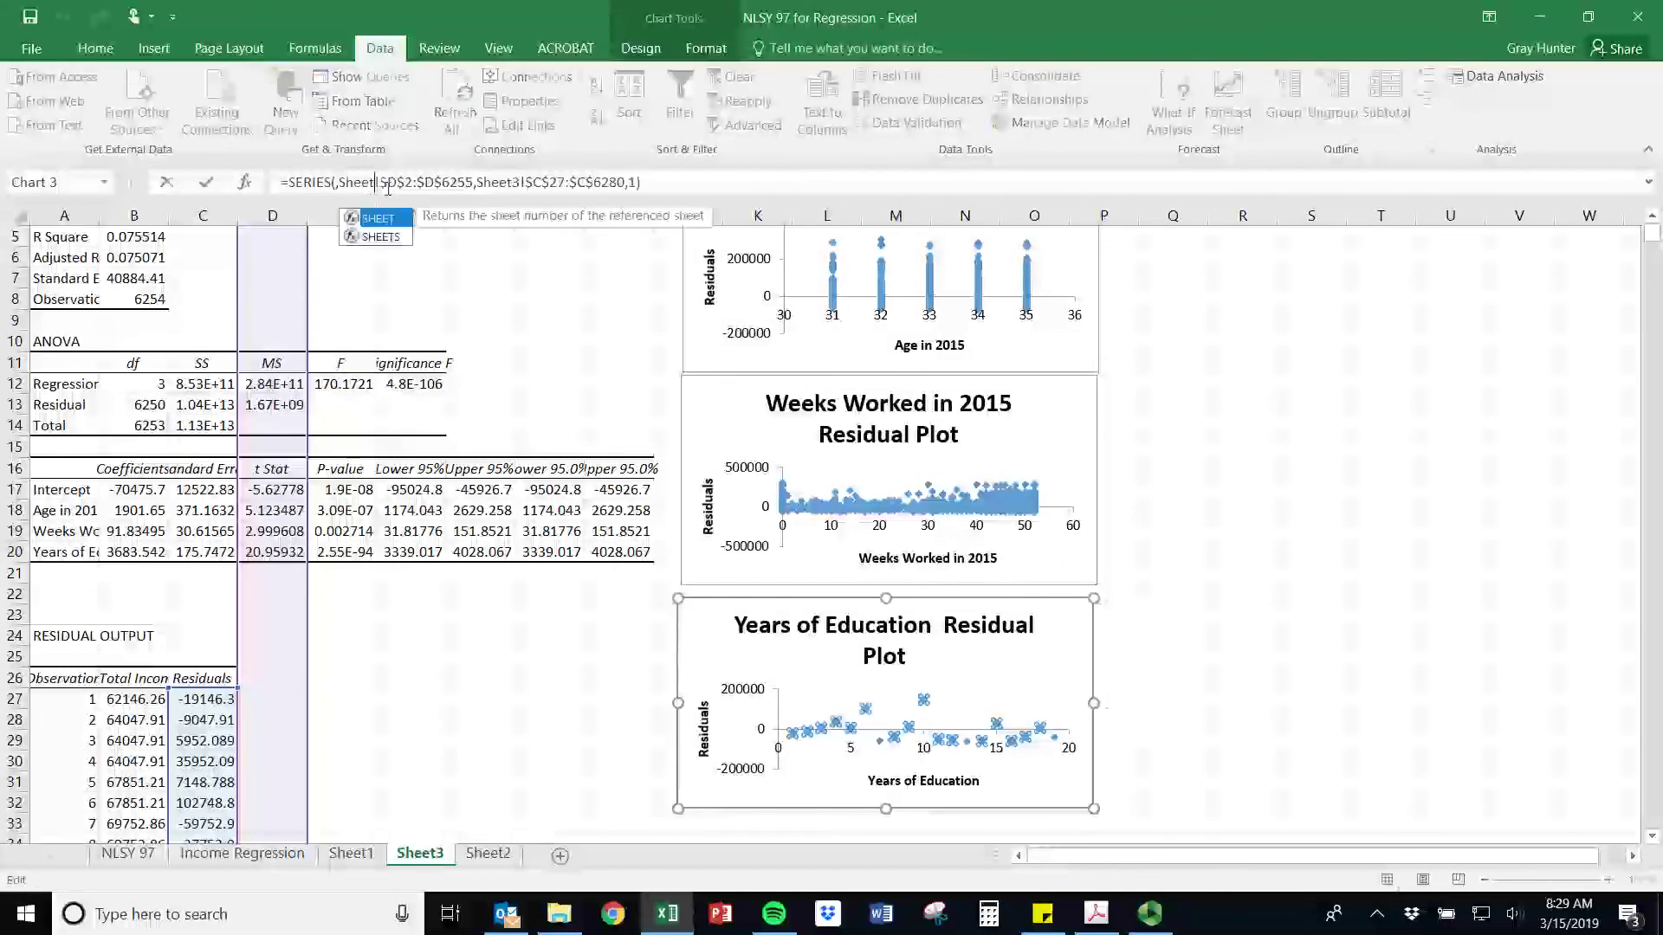
{"action": "key", "text": "Return"}
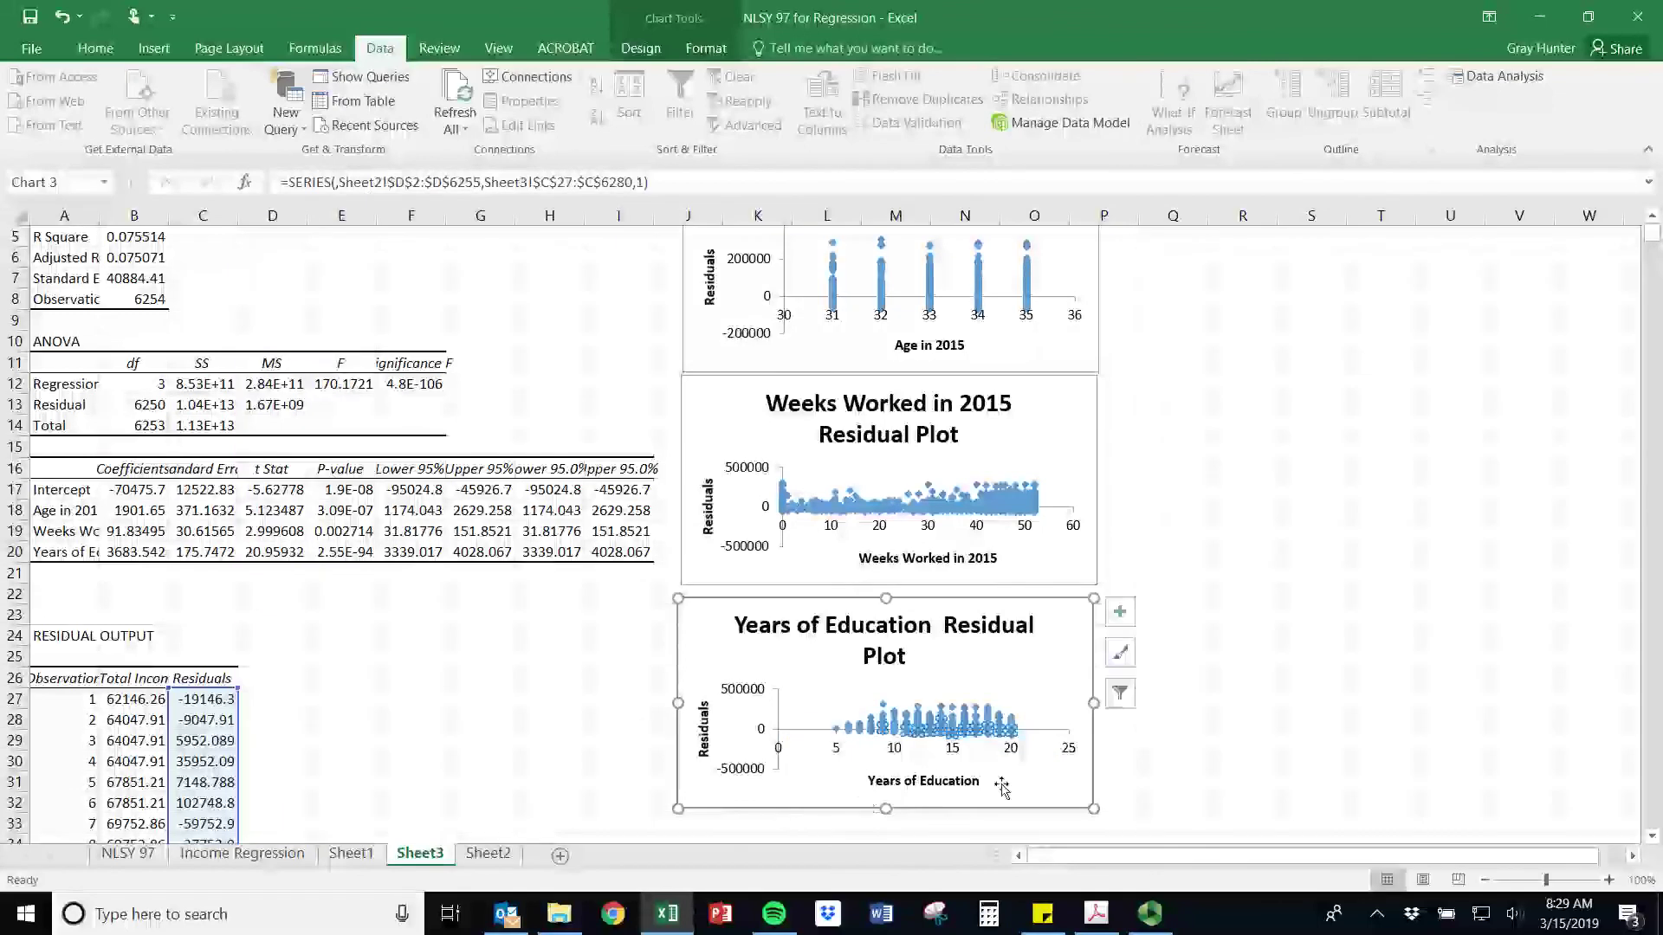
{"action": "key", "text": "Escape"}
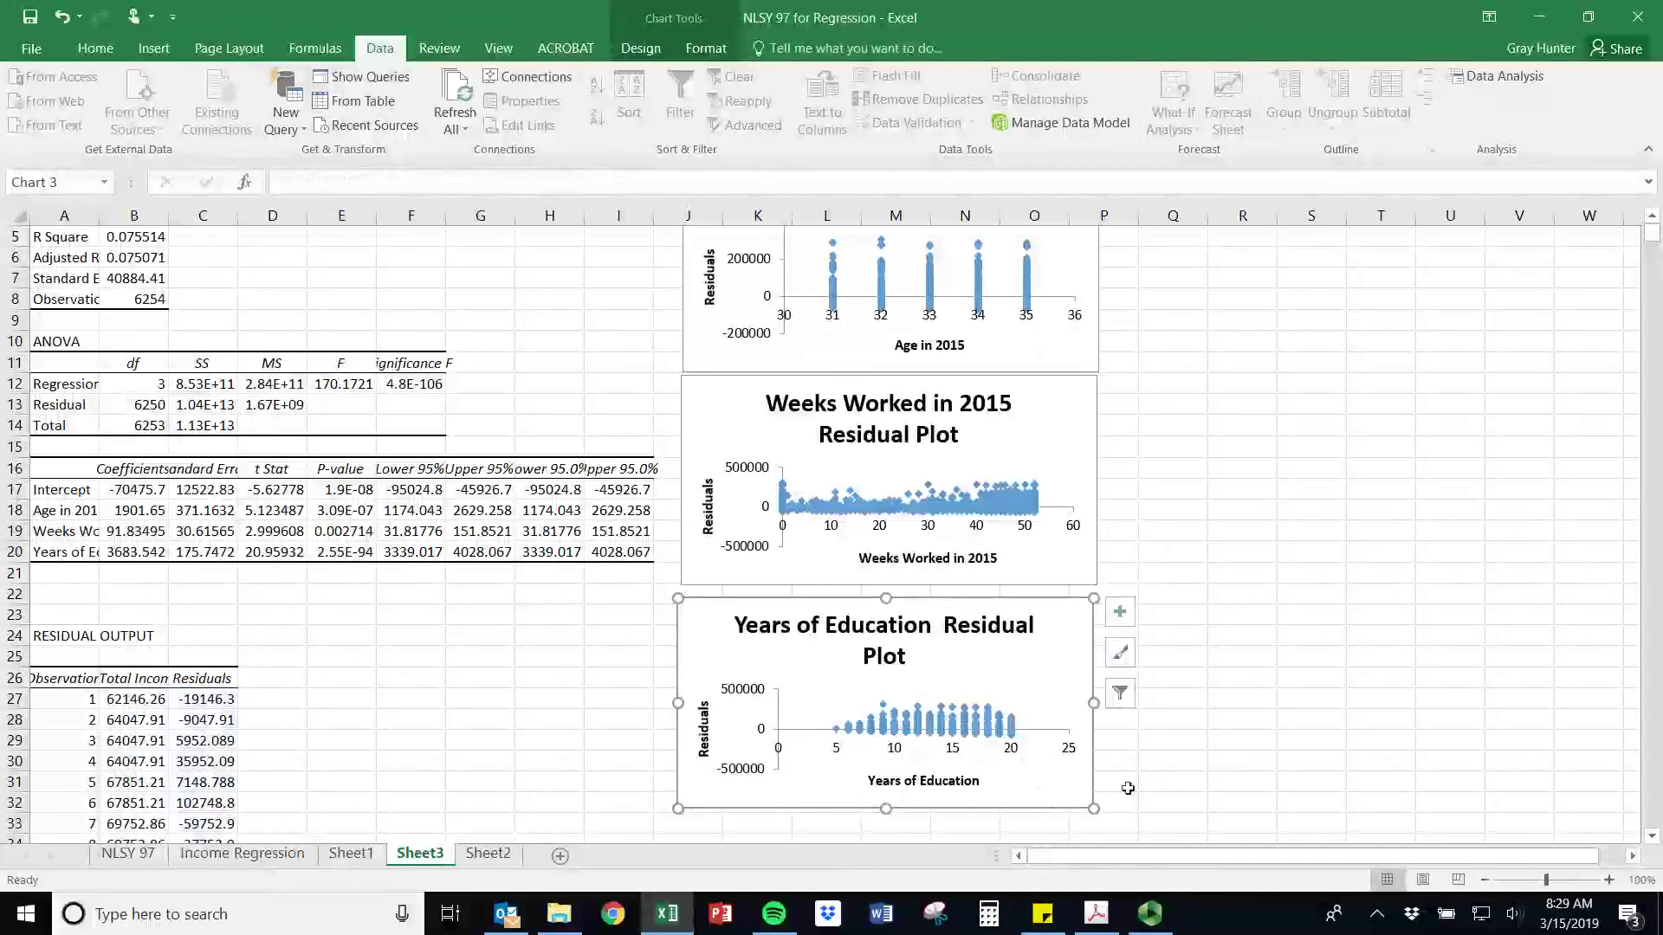
- Copy the entire data table from Sheet2 into a new worksheet starting at cell A1
{"action": "left_click", "coordinate": [489, 854]}
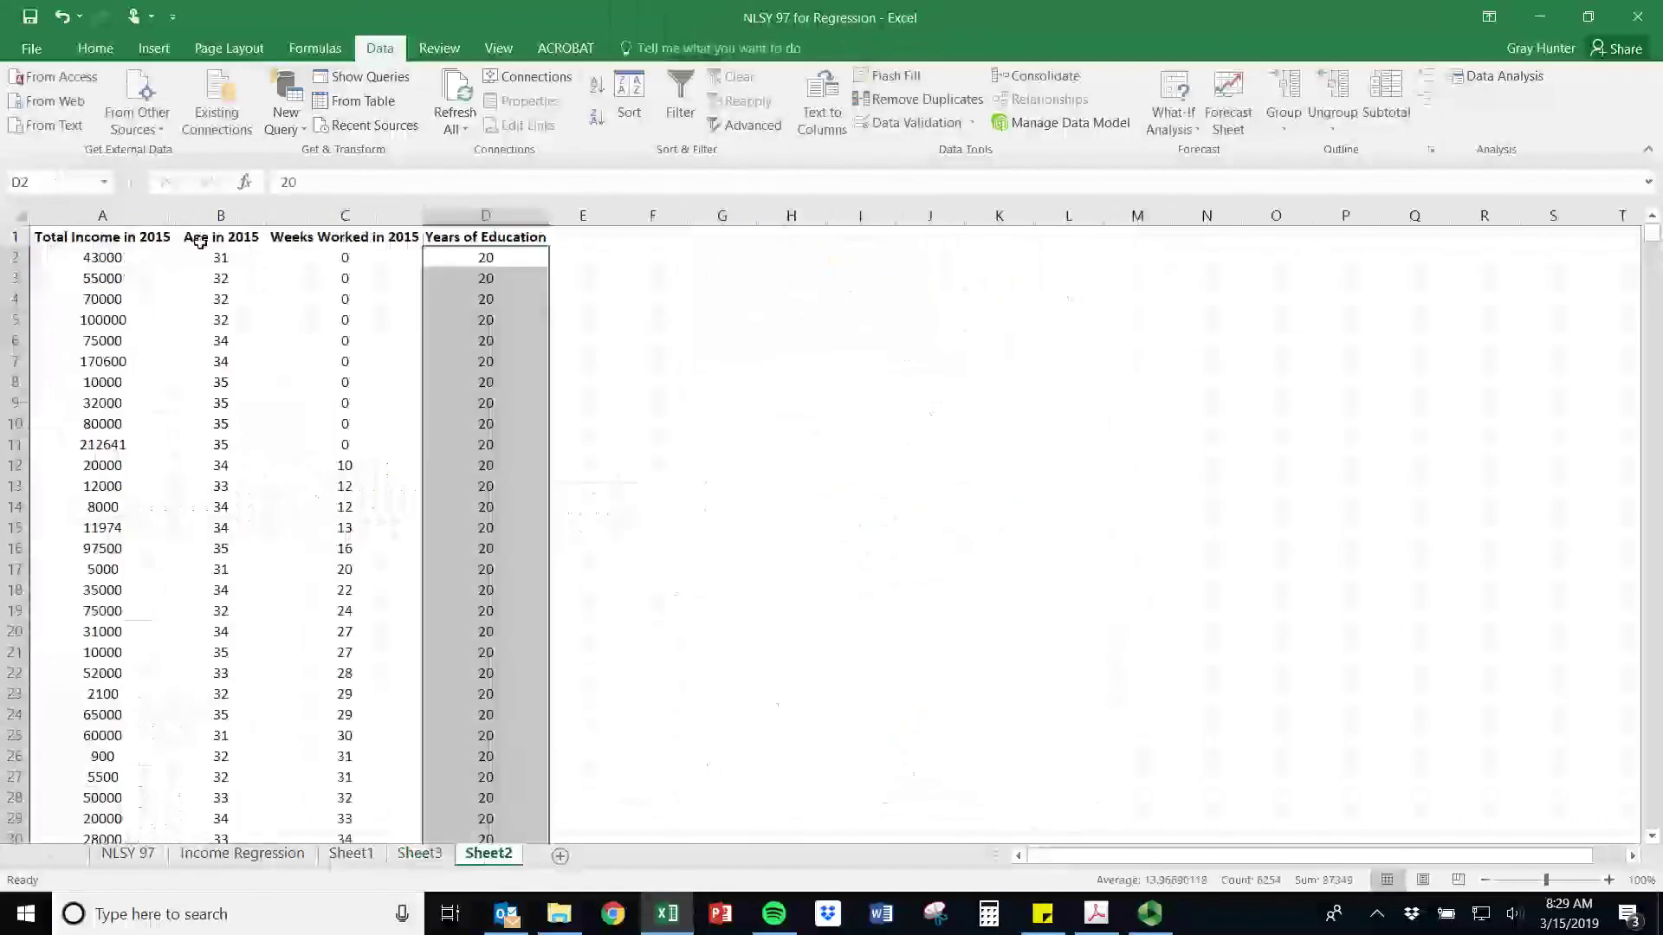
{"action": "key", "text": "ctrl+a"}
{"action": "key", "text": "ctrl+c"}
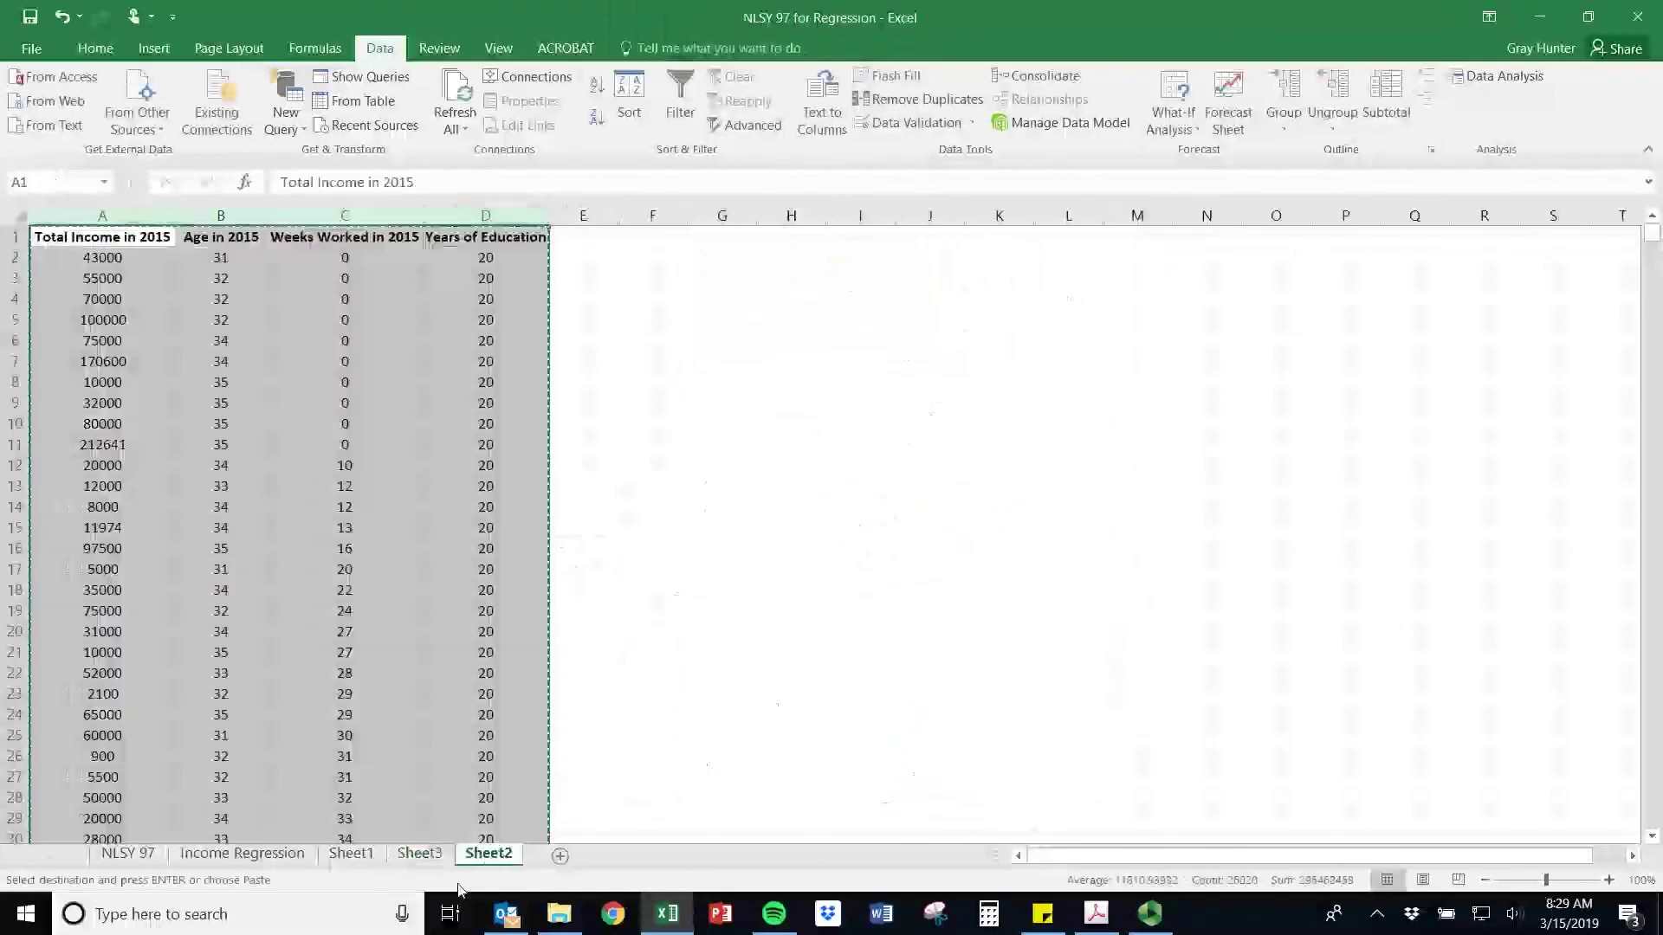
{"action": "left_click", "coordinate": [560, 856]}
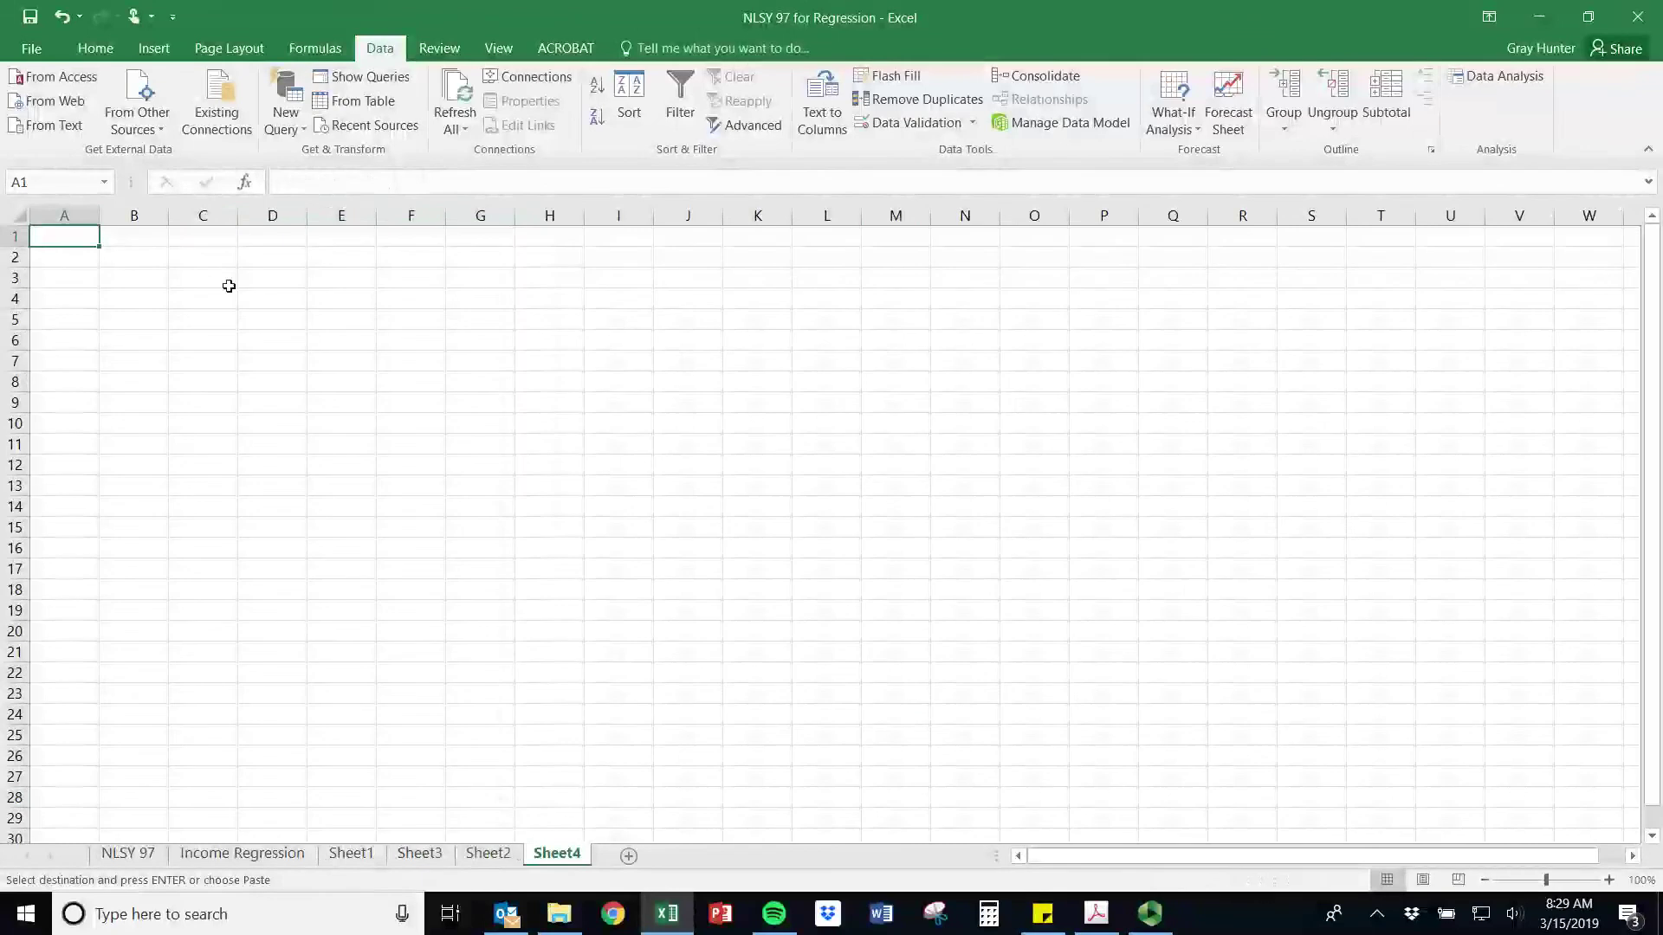
{"action": "key", "text": "ctrl+v"}
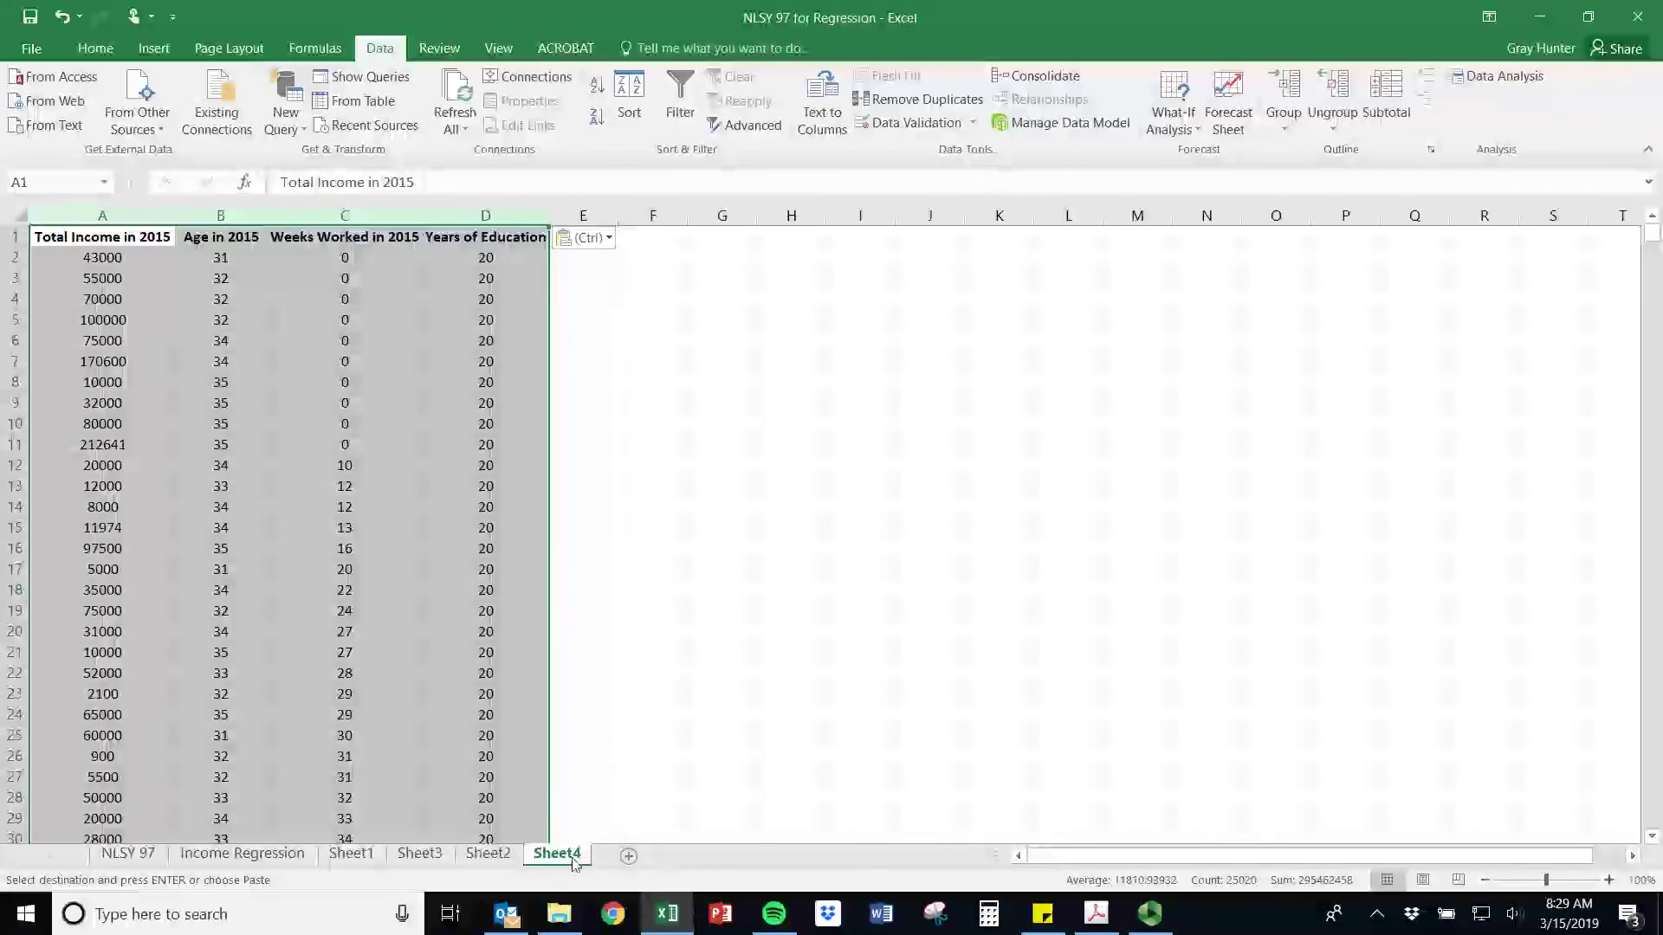
- Rename the new worksheet as Regression 2
{"action": "right_click", "coordinate": [556, 854]}
{"action": "left_click", "coordinate": [643, 672]}
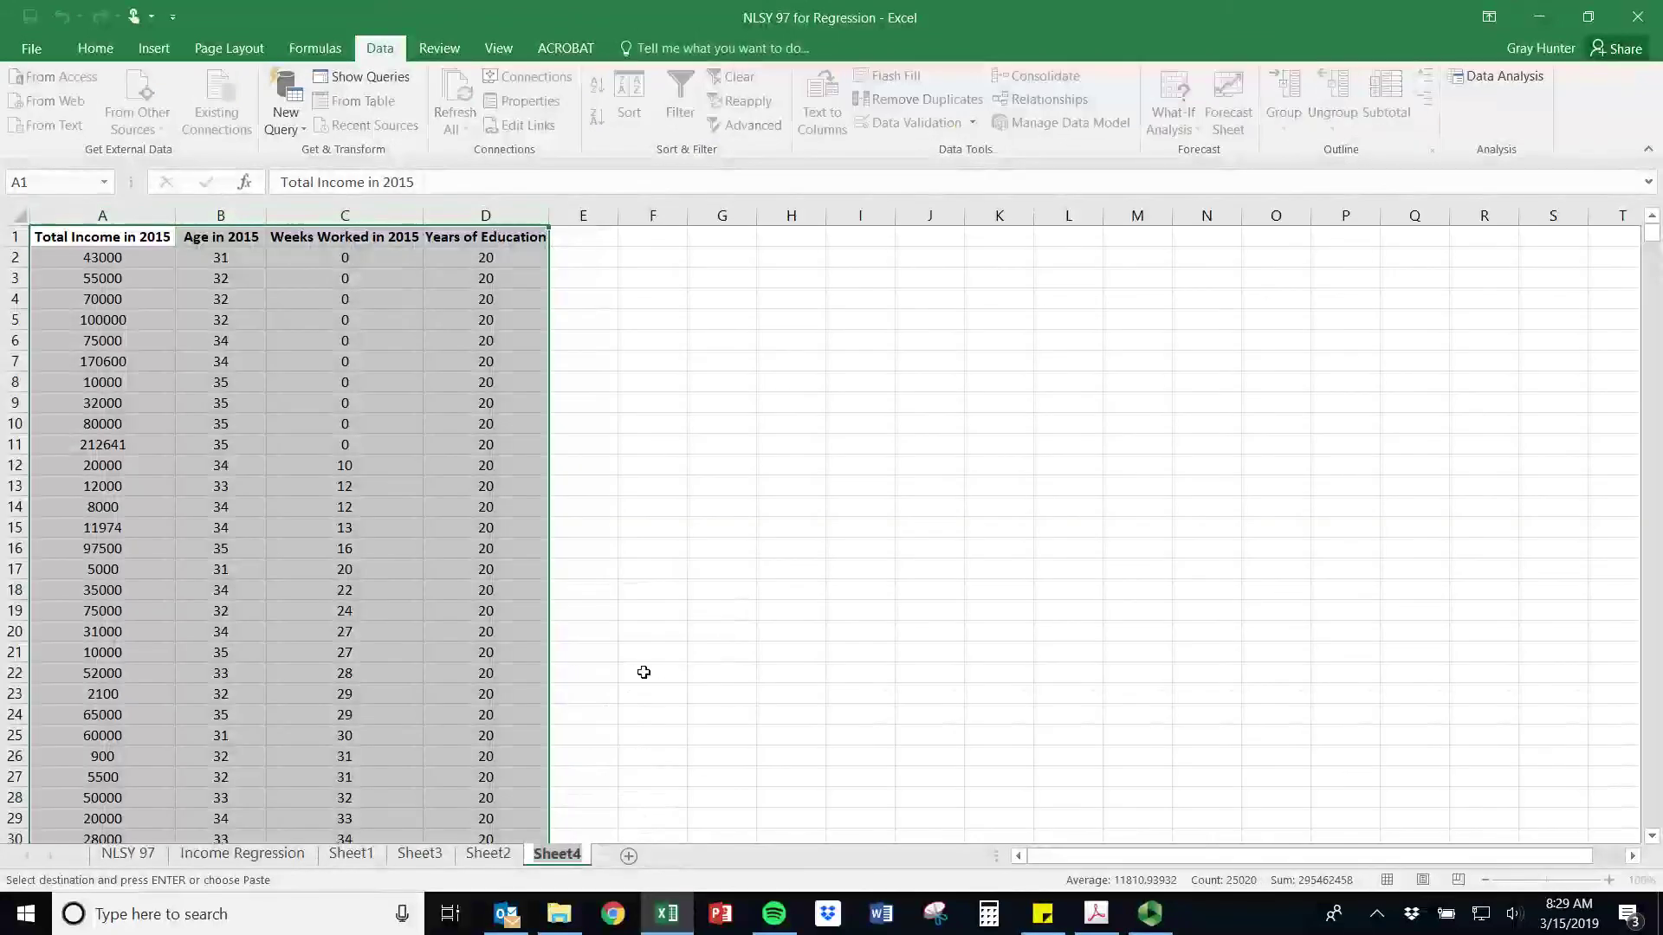
{"action": "type", "text": "Regression"}
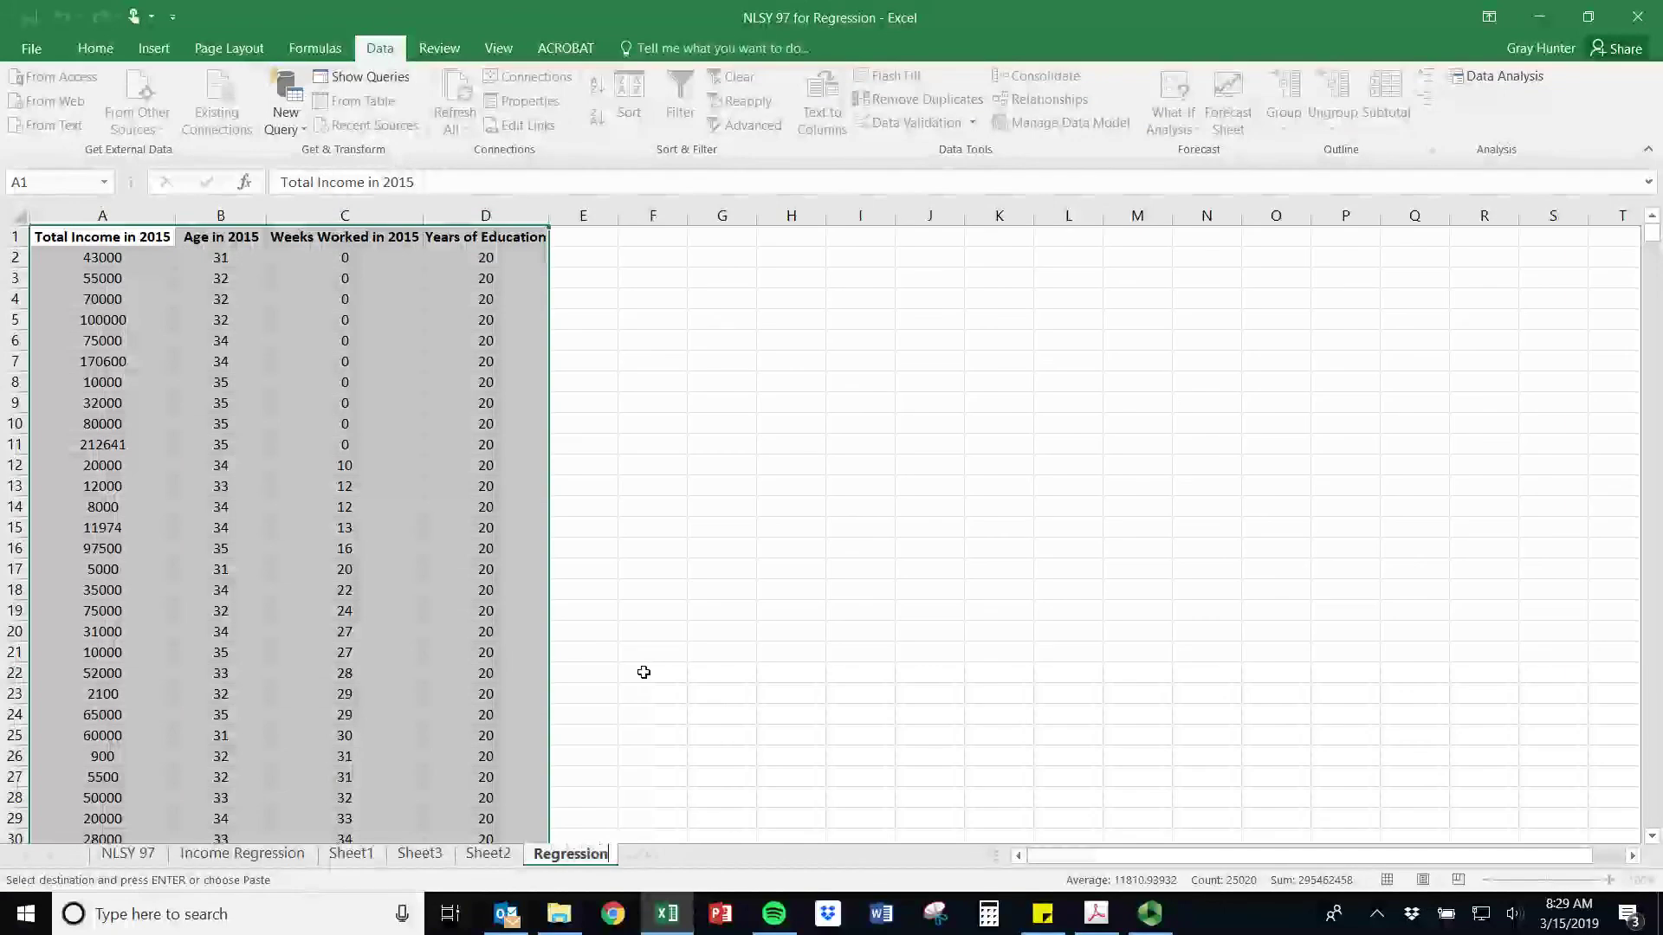
{"action": "key", "text": "Return"}
{"action": "type", "text": "2"}
{"action": "key", "text": "Return"}
{"action": "left_click", "coordinate": [723, 423]}
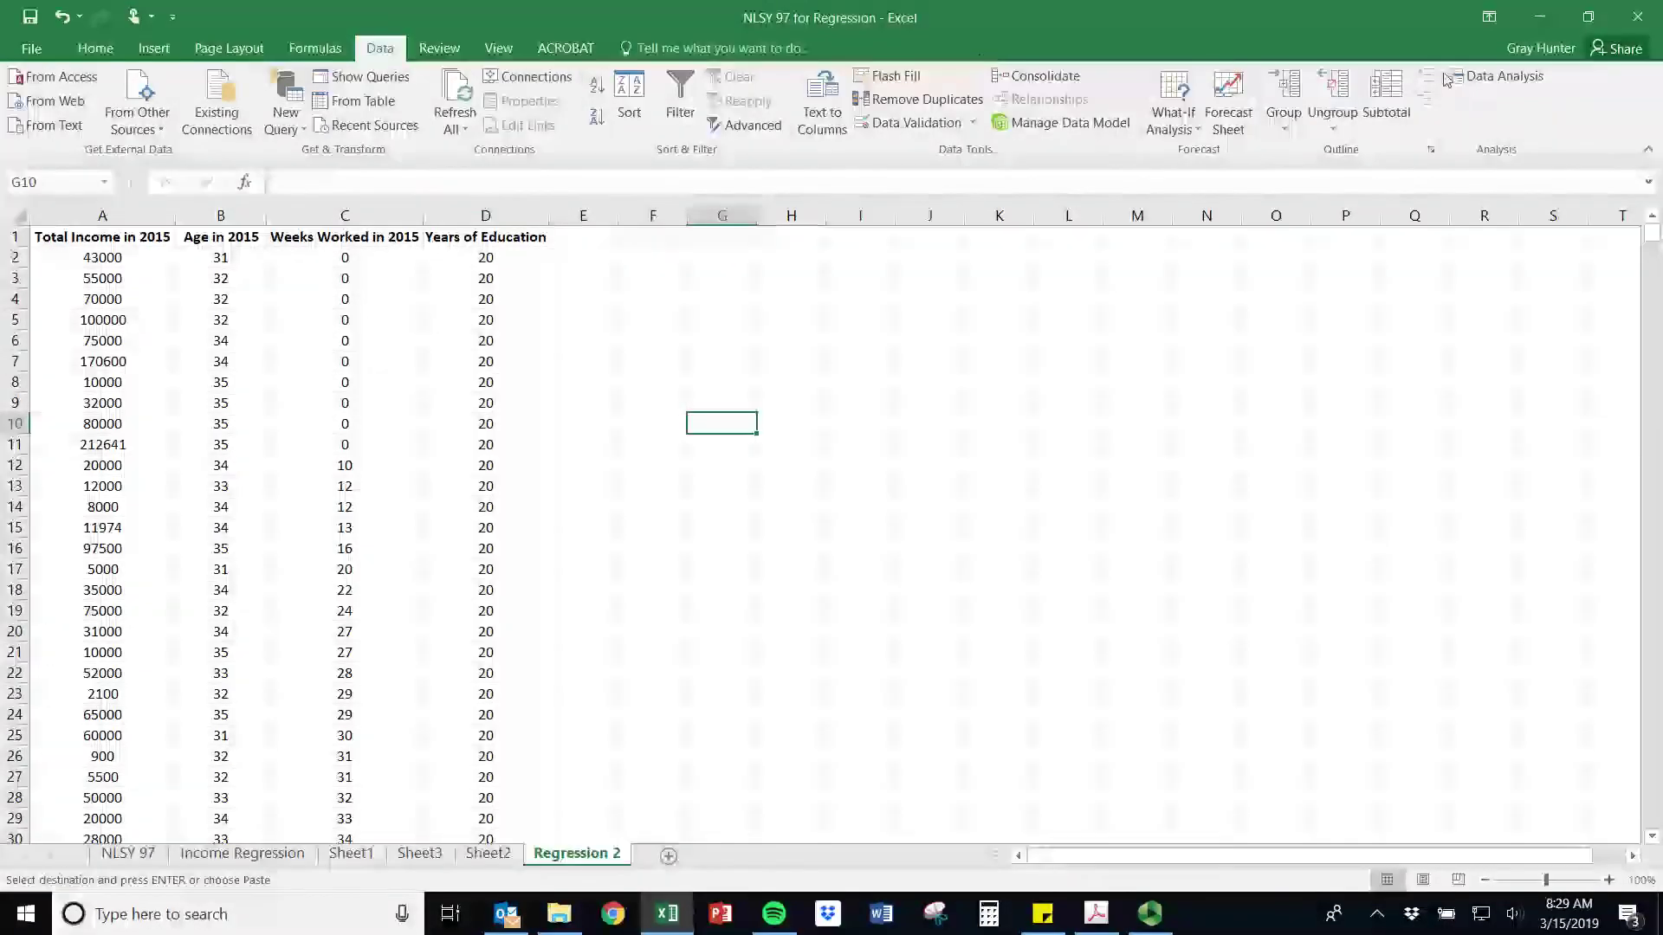
- Run the regression with Y range $A$1:$A$6255, X range $B$1:$D$6255, labels and residual plots on a new worksheet, and spread the overlapping plots apart
{"action": "left_click", "coordinate": [1497, 77]}
{"action": "left_click", "coordinate": [1211, 418]}
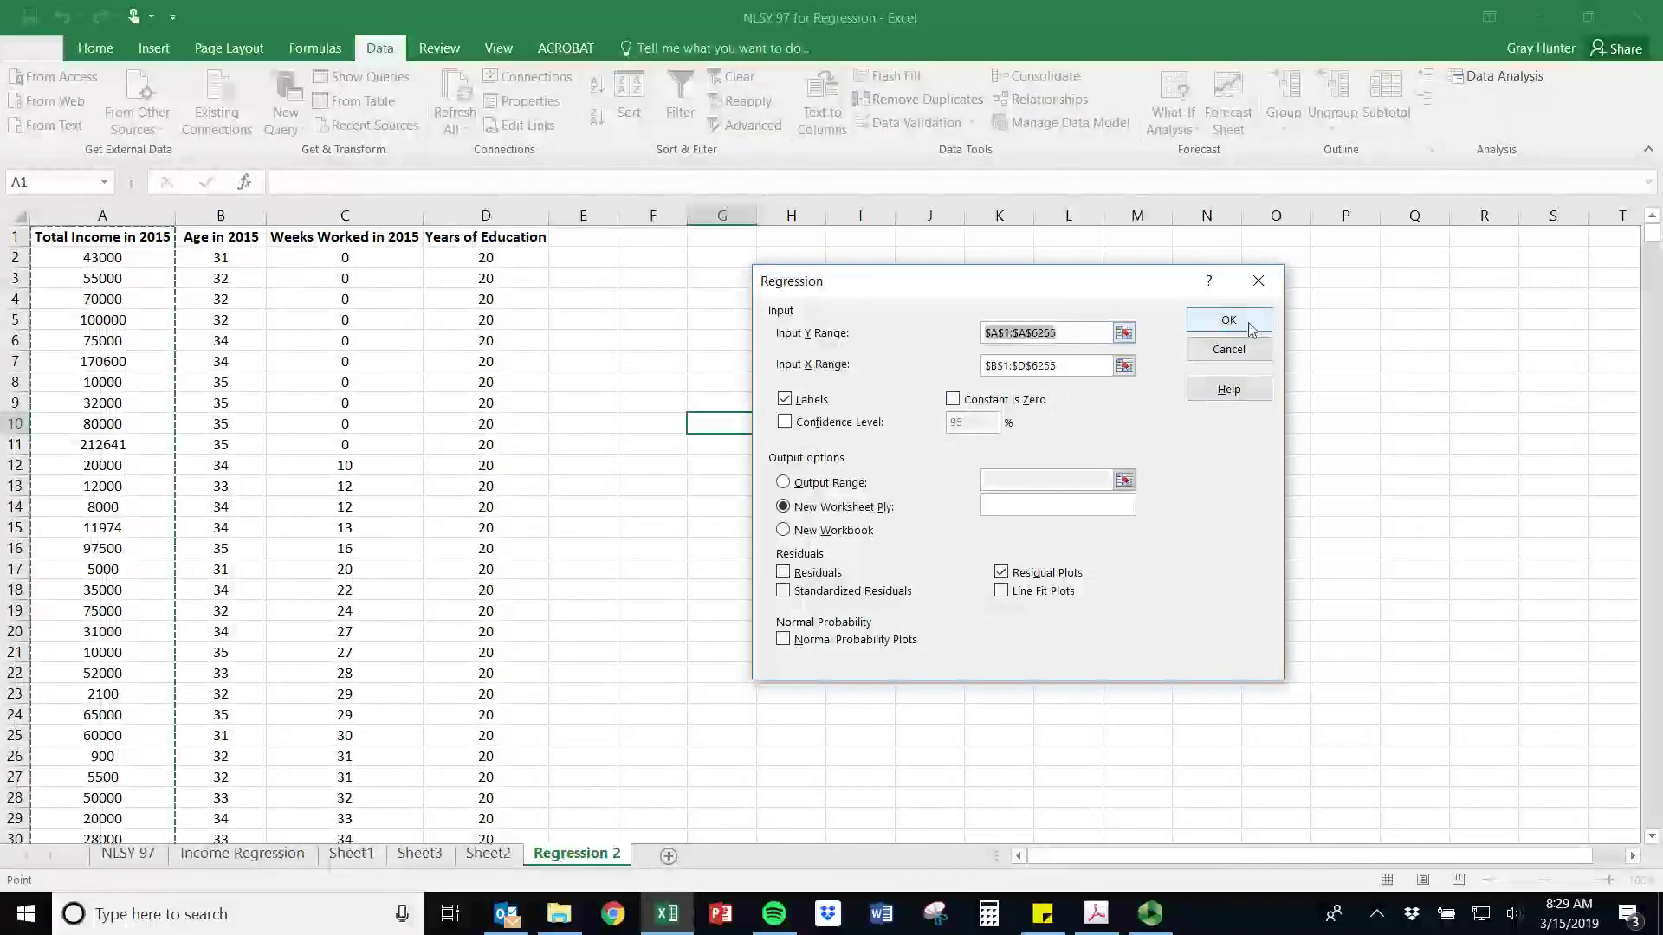
{"action": "left_click", "coordinate": [1250, 320]}
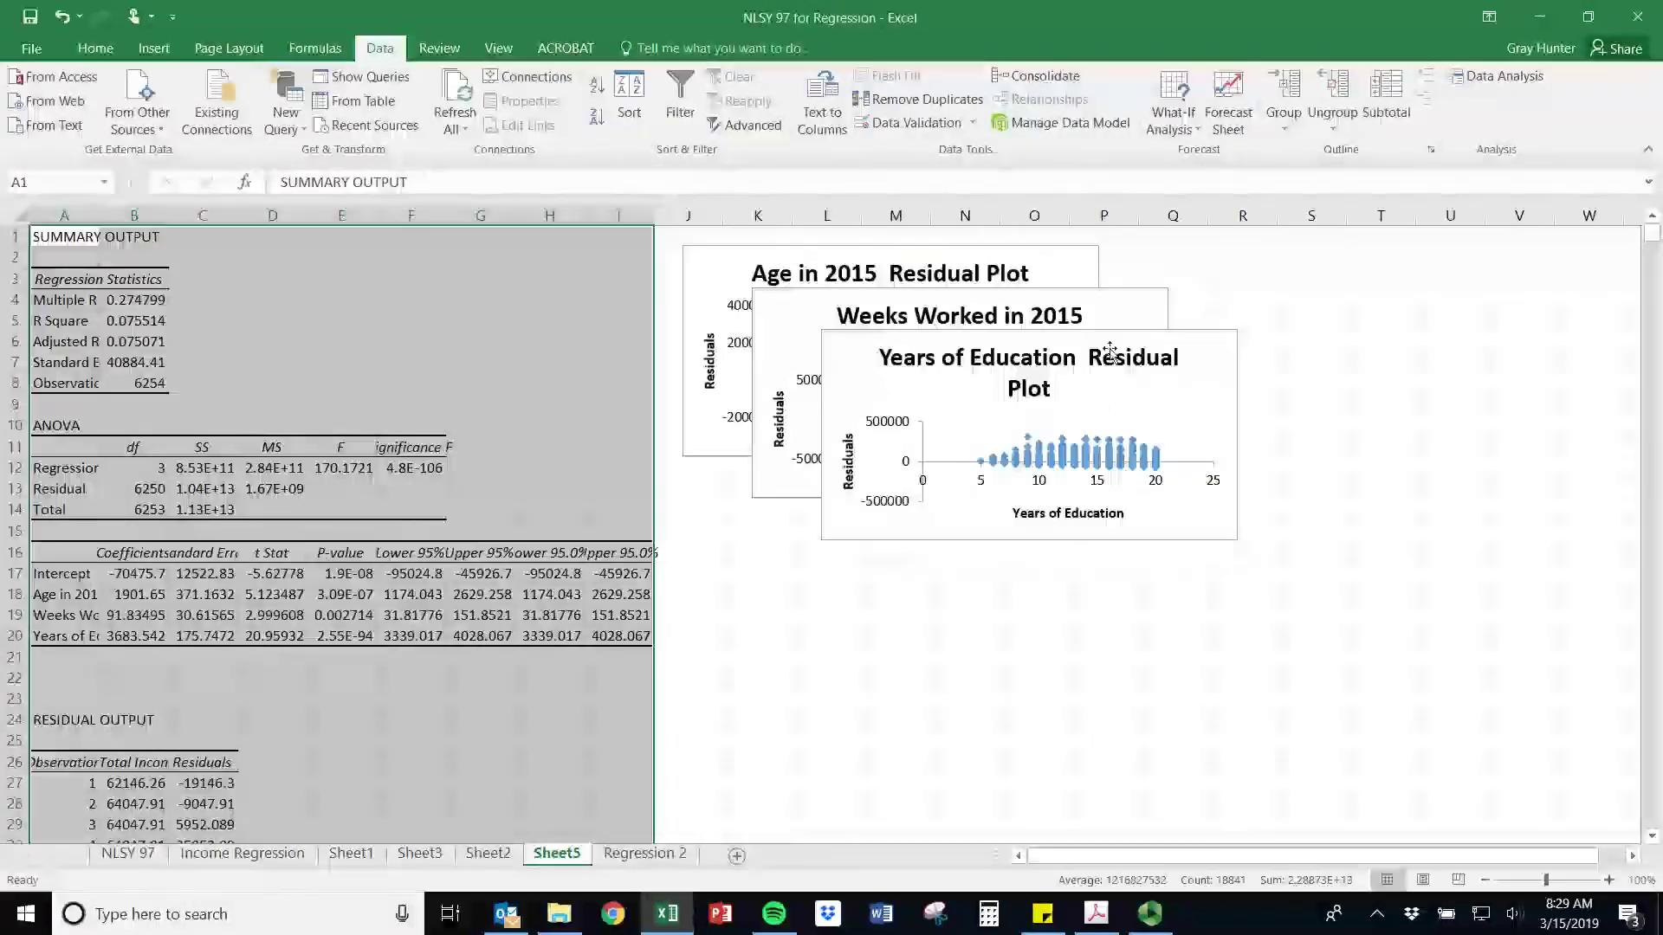
{"action": "left_click_drag", "start_coordinate": [847, 360], "coordinate": [744, 706]}
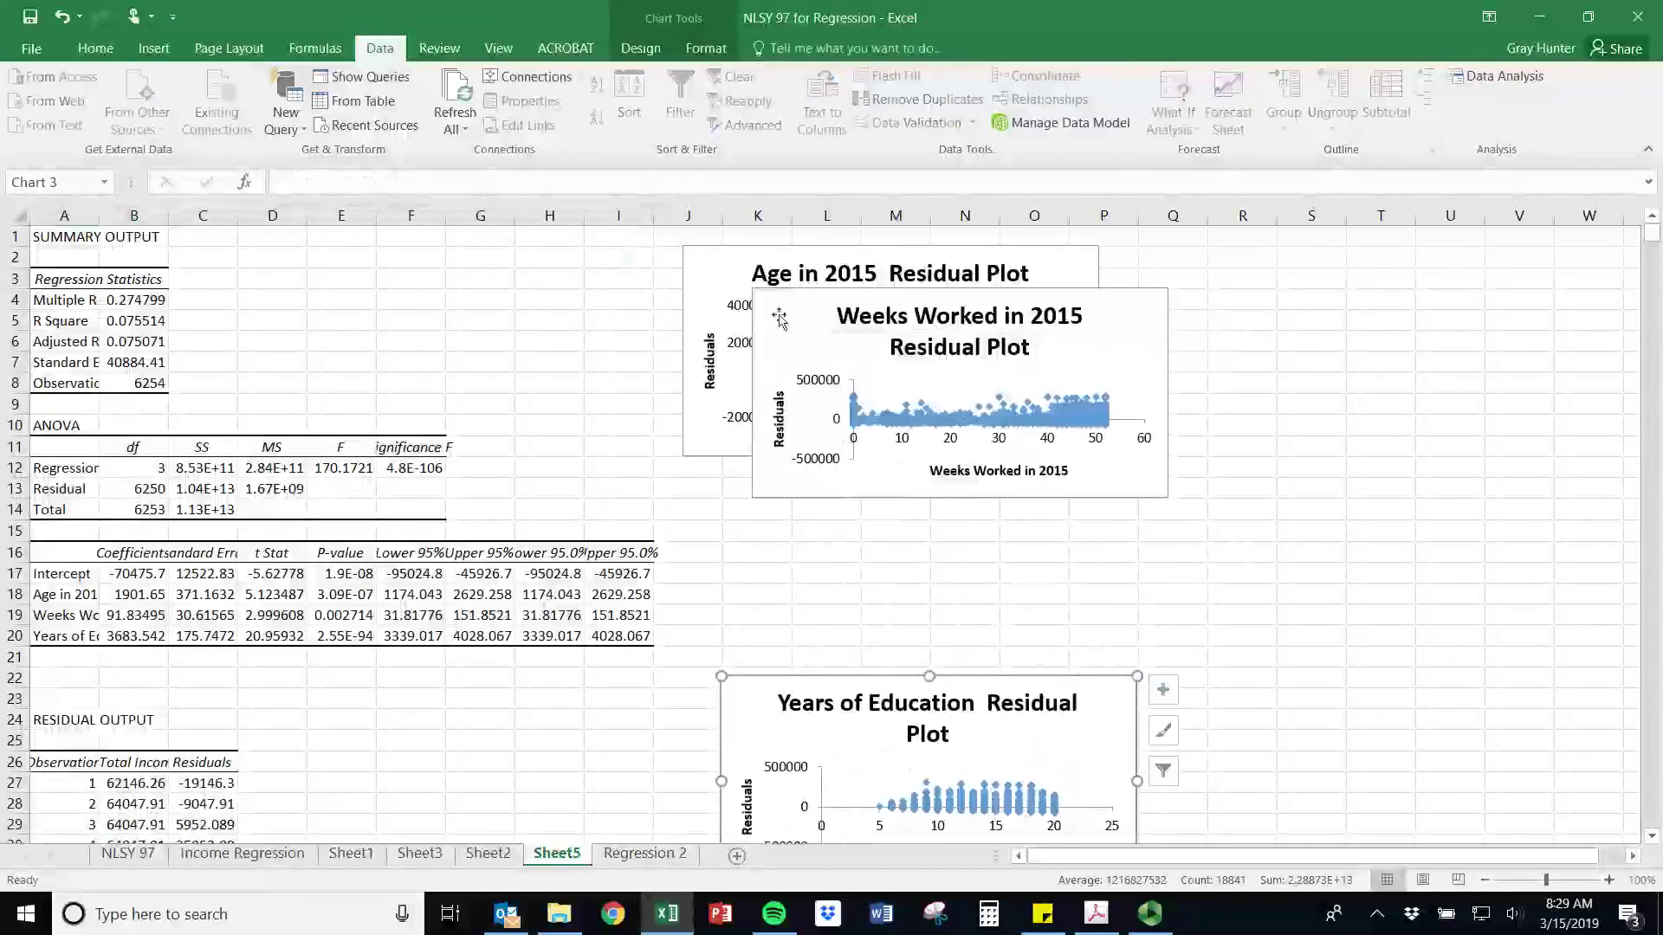
{"action": "left_click_drag", "start_coordinate": [771, 331], "coordinate": [704, 502]}
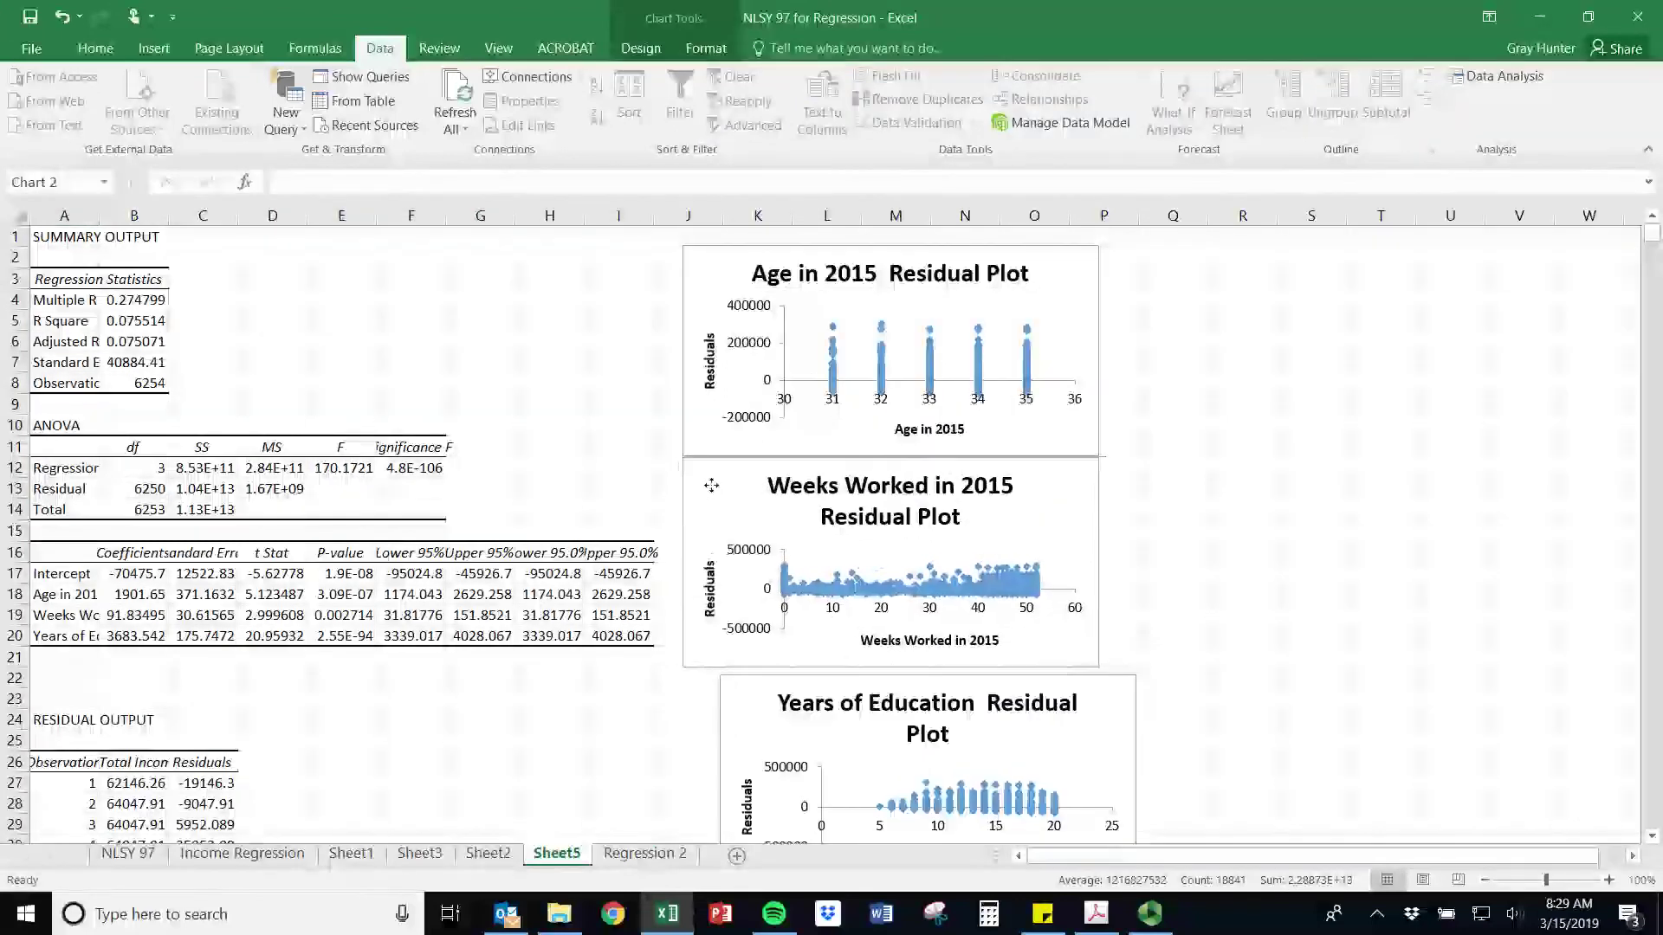
- Replace the Regression 2 sheet reference in the Weeks Worked residual plot's X values with Sheet5
{"action": "left_click", "coordinate": [863, 594]}
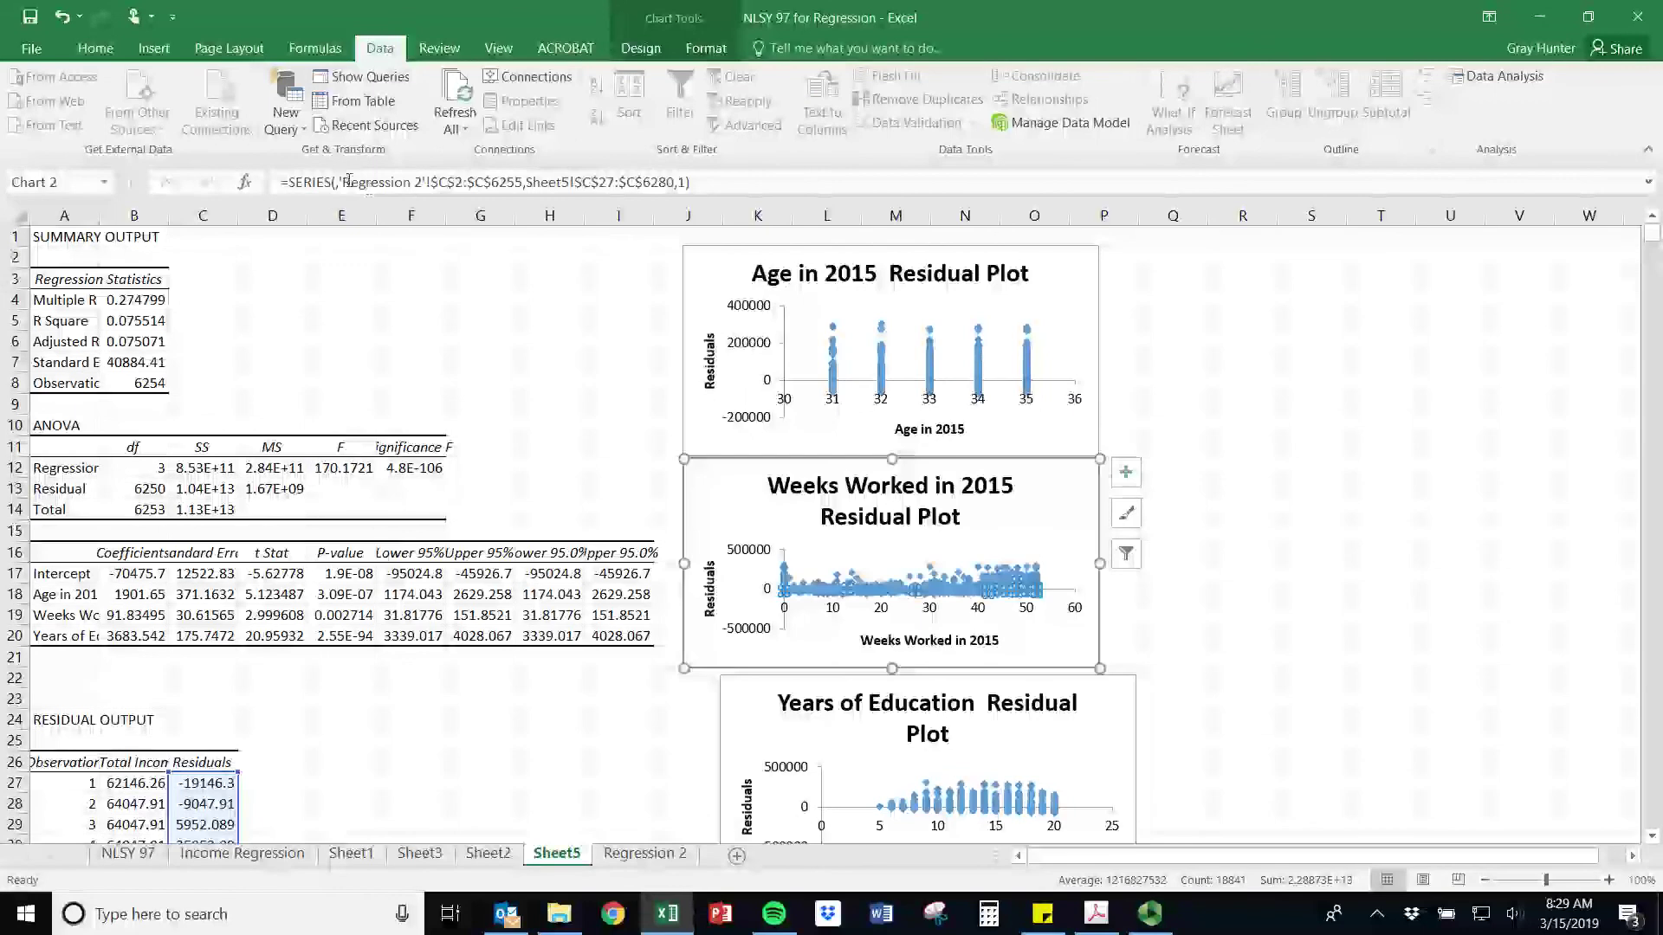
{"action": "left_click_drag", "start_coordinate": [339, 182], "coordinate": [433, 188]}
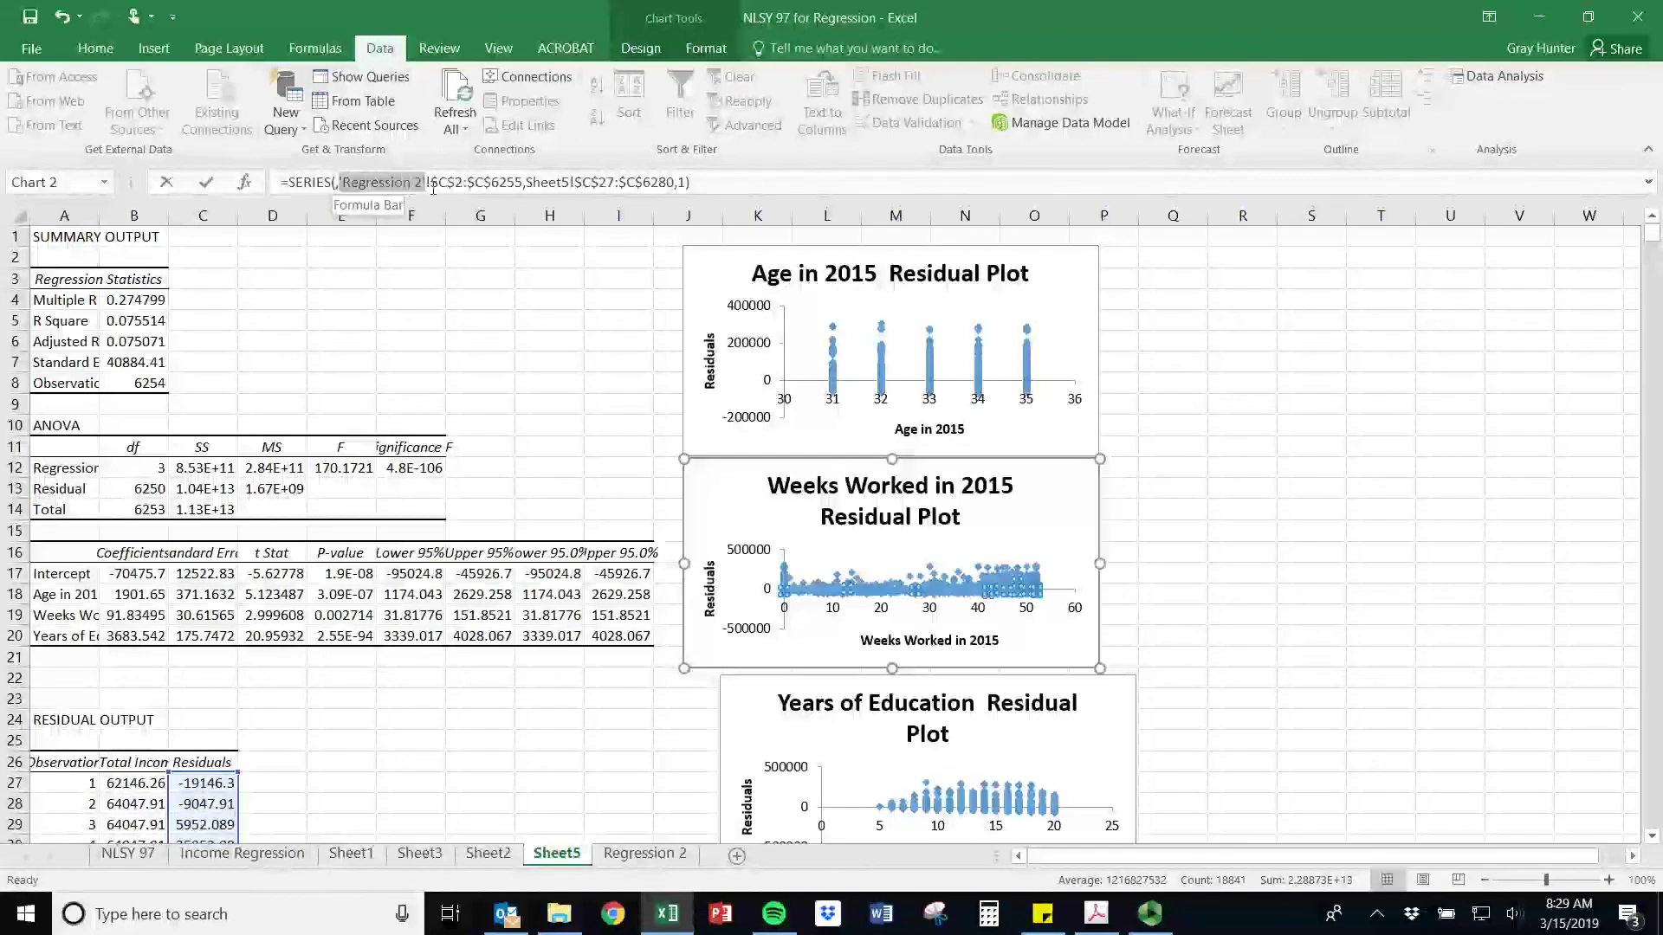
{"action": "type", "text": "Sheet"}
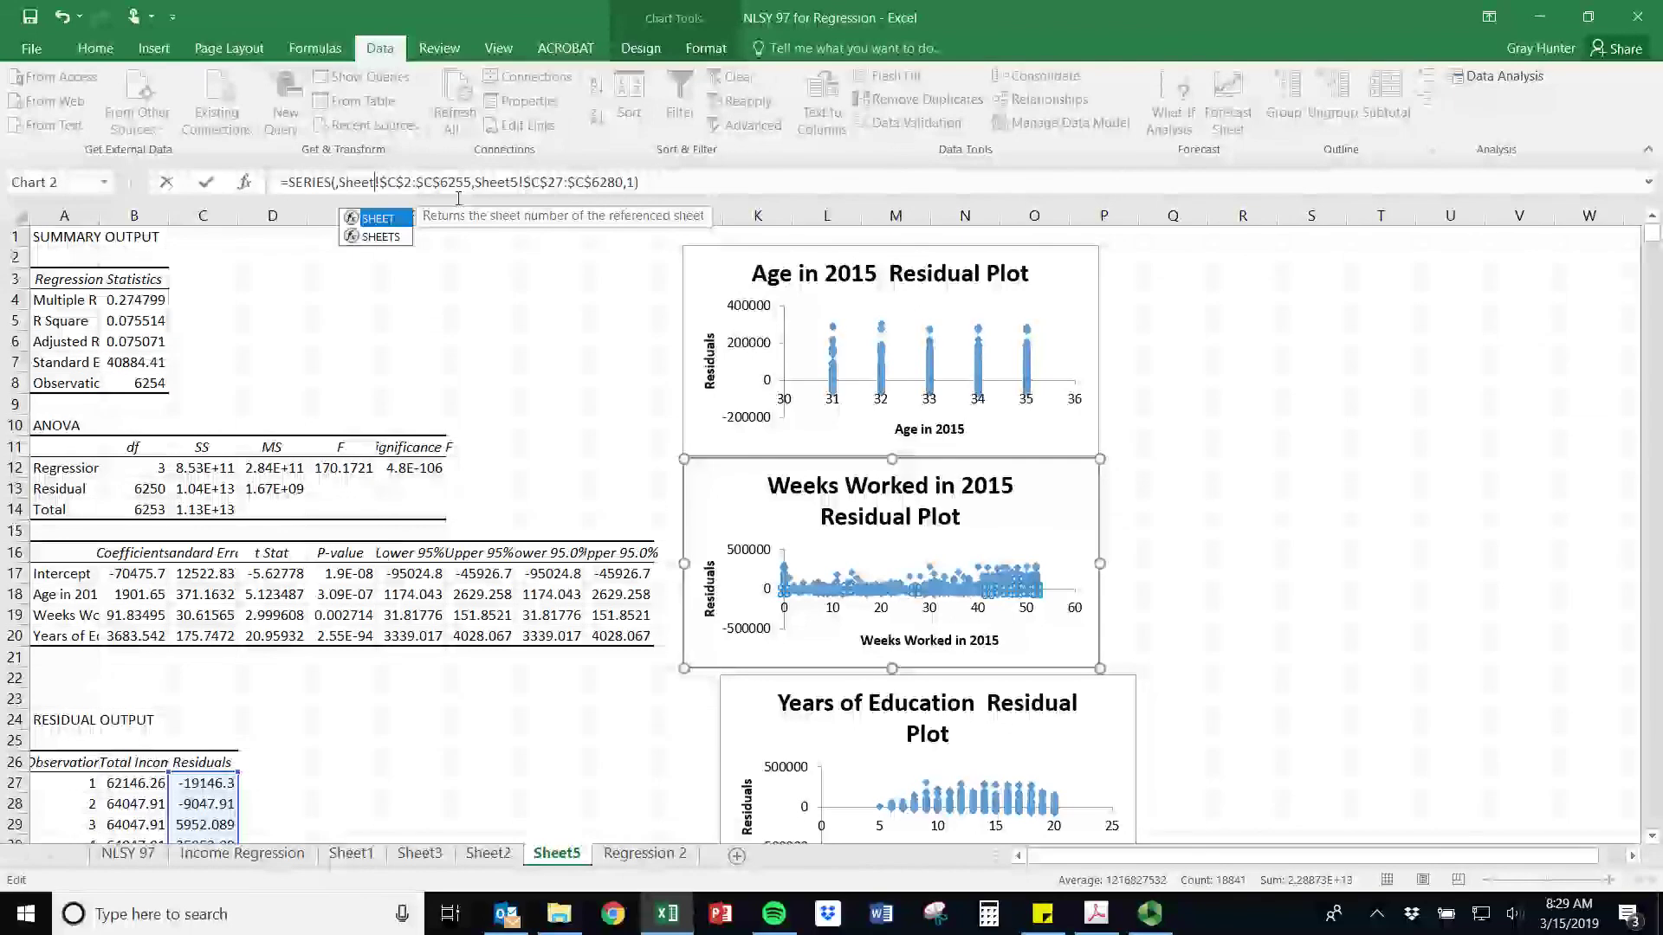
{"action": "type", "text": "5"}
{"action": "key", "text": "Return"}
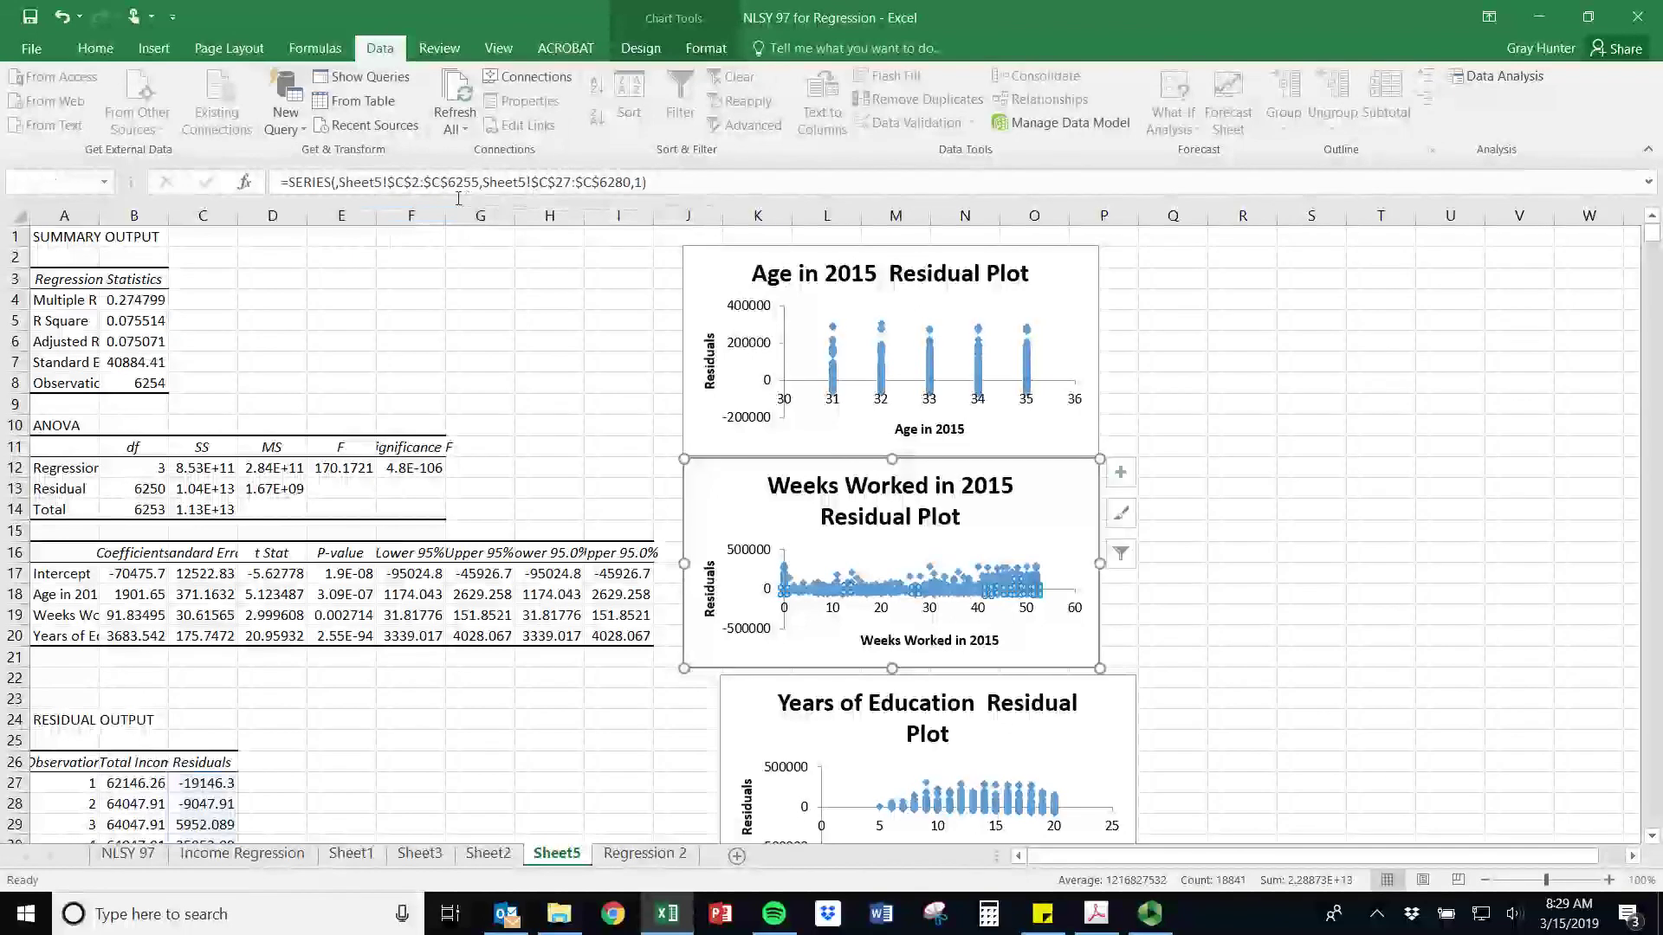
- Replace the Regression 2 sheet reference in the Years of Education residual plot's X values with Sheet5
{"action": "left_click", "coordinate": [952, 801]}
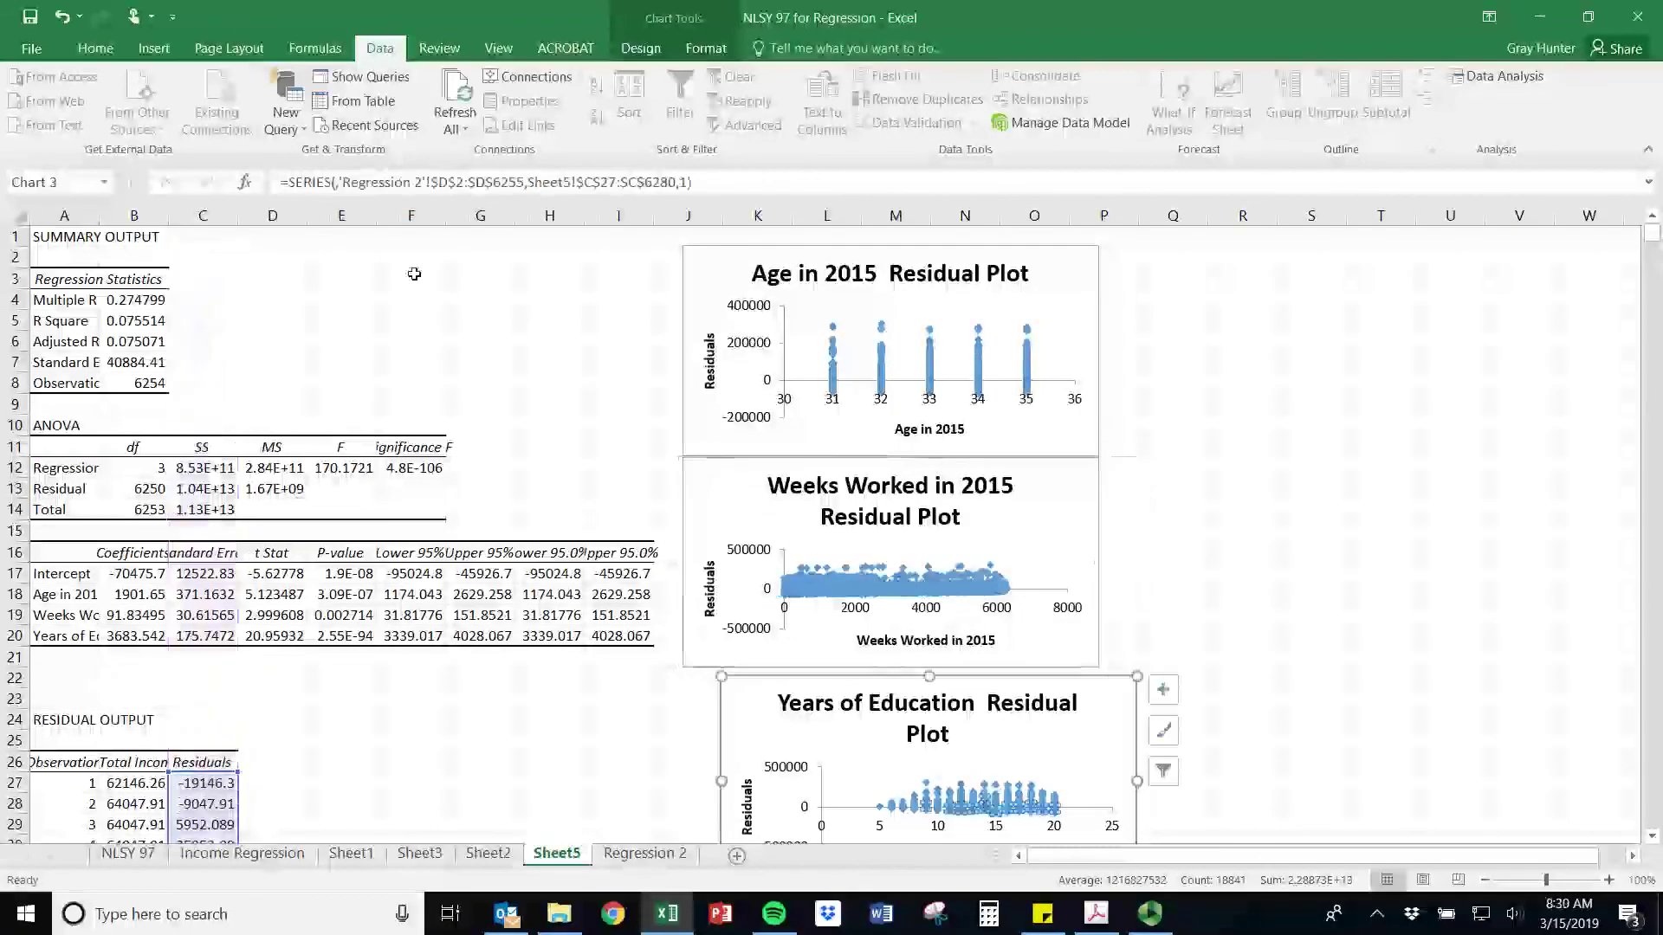
{"action": "left_click", "coordinate": [358, 187]}
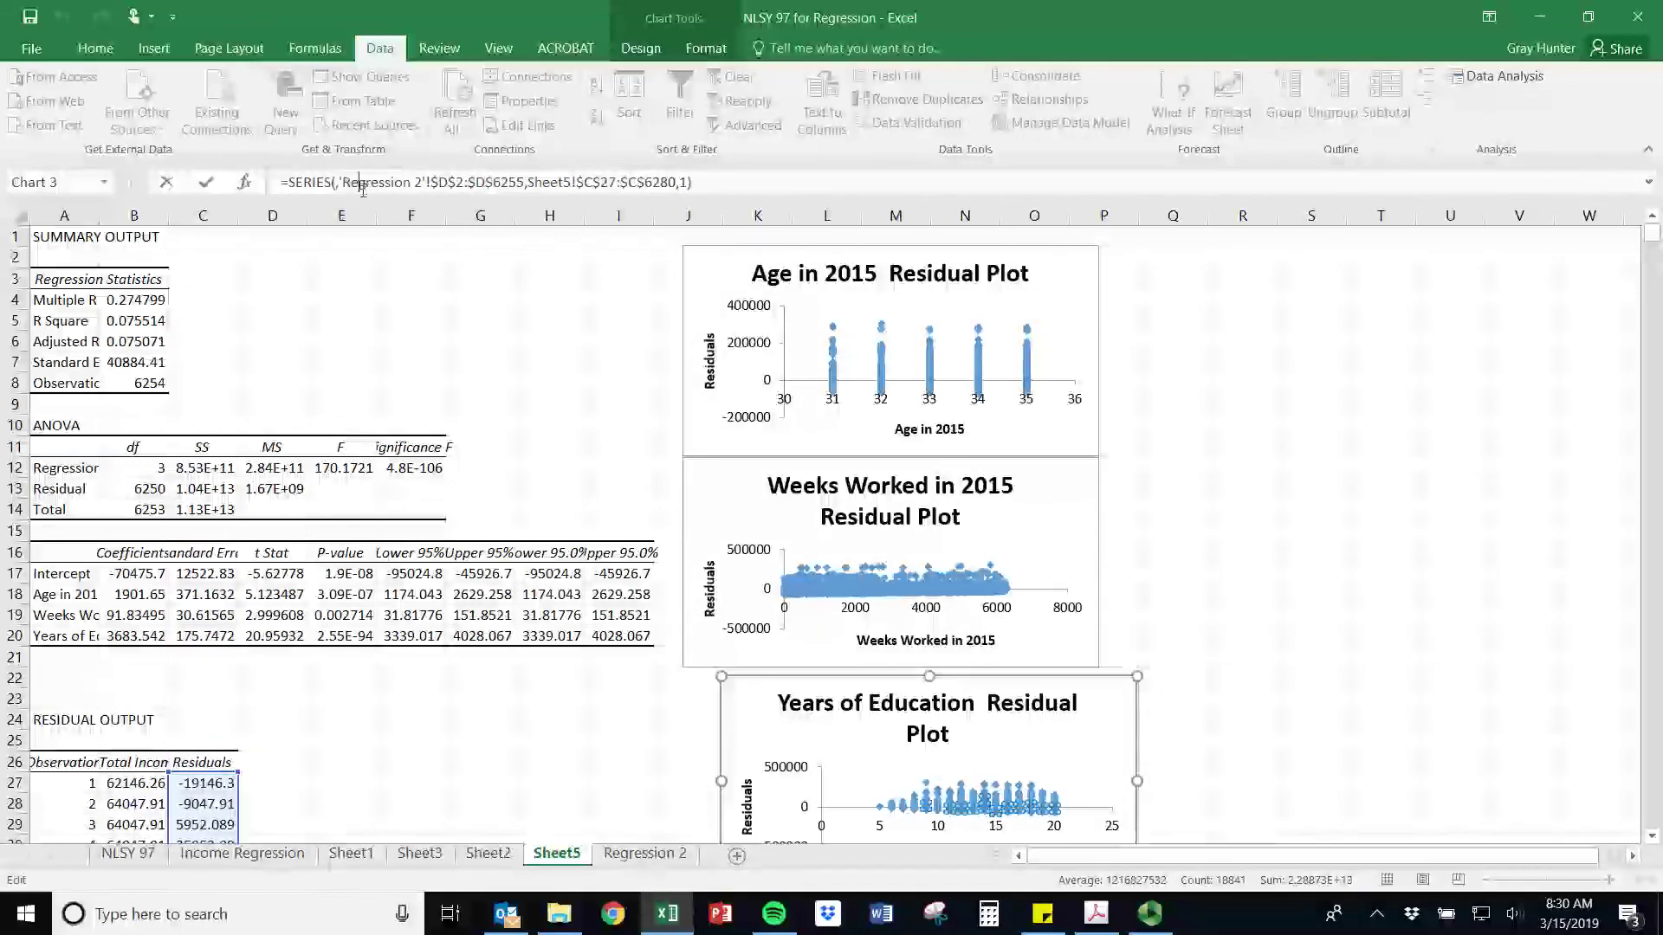
{"action": "left_click_drag", "start_coordinate": [338, 184], "coordinate": [433, 185]}
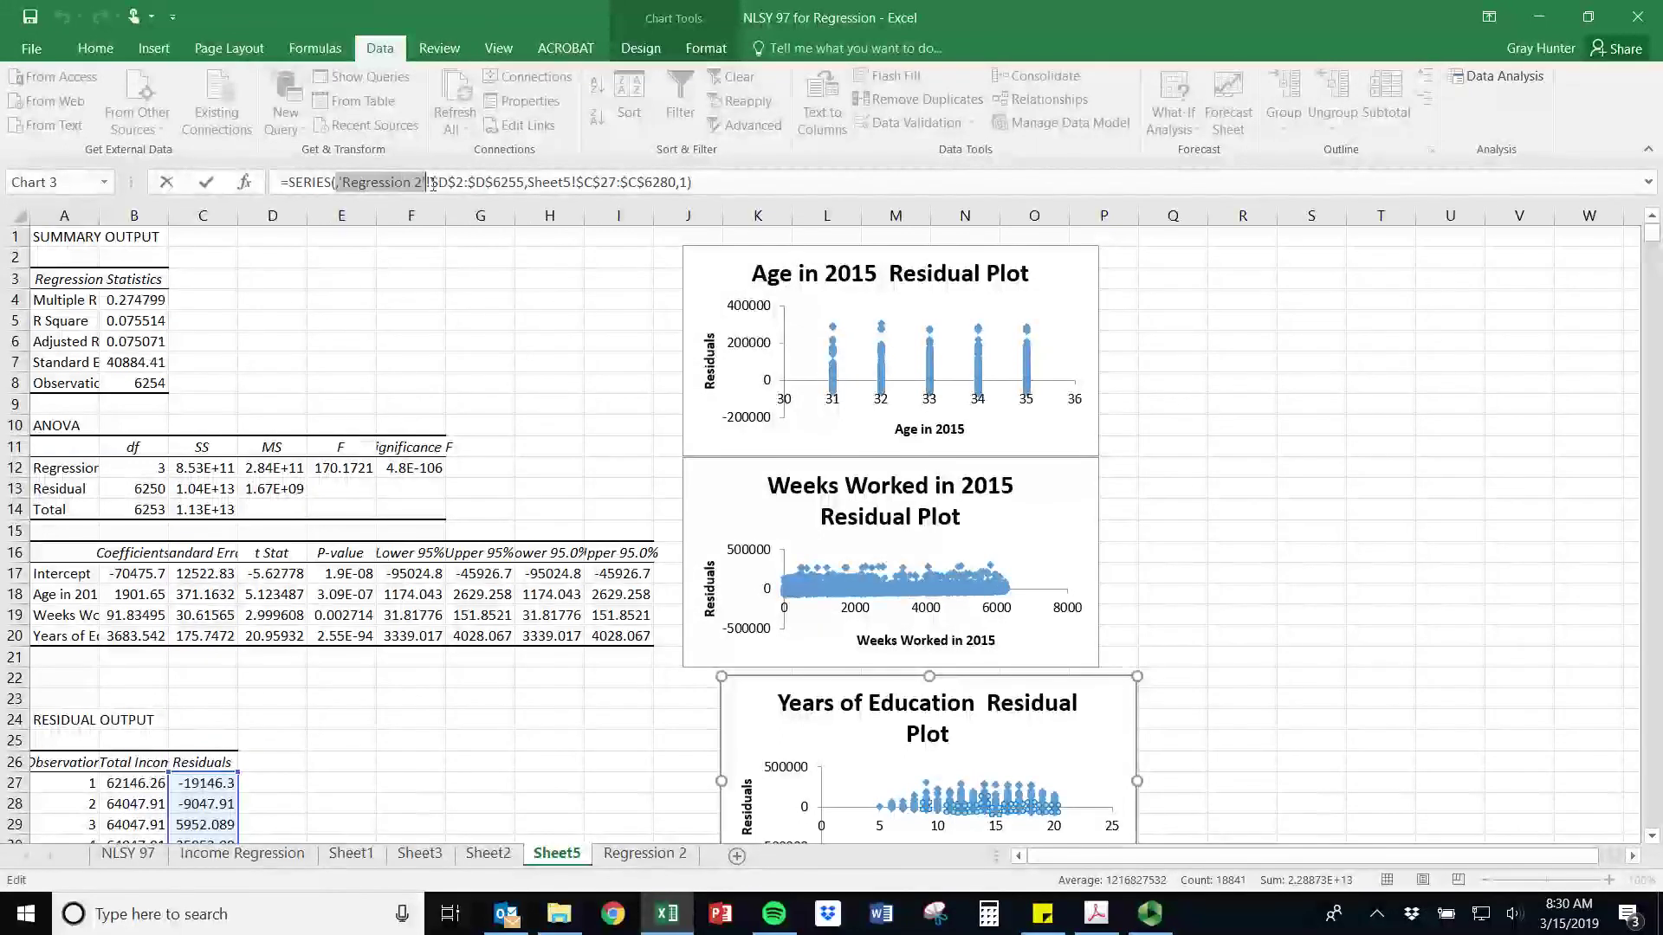
{"action": "type", "text": "She"}
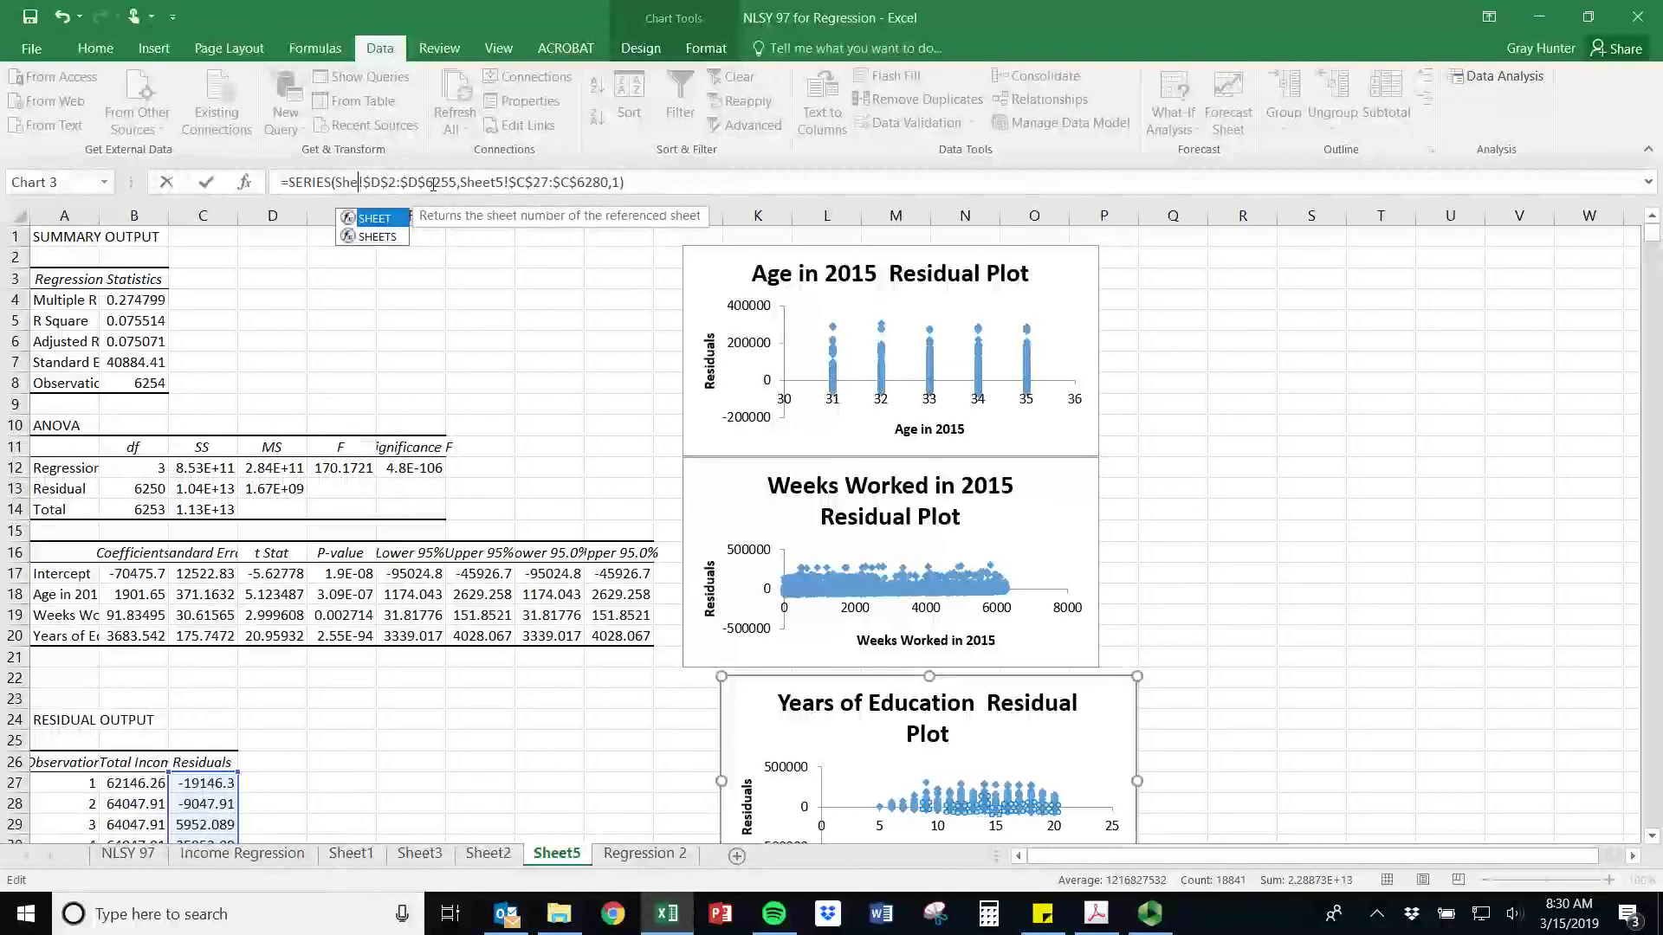
{"action": "key", "text": "BackSpace"}
{"action": "key", "text": "BackSpace"}
{"action": "key", "text": "BackSpace"}
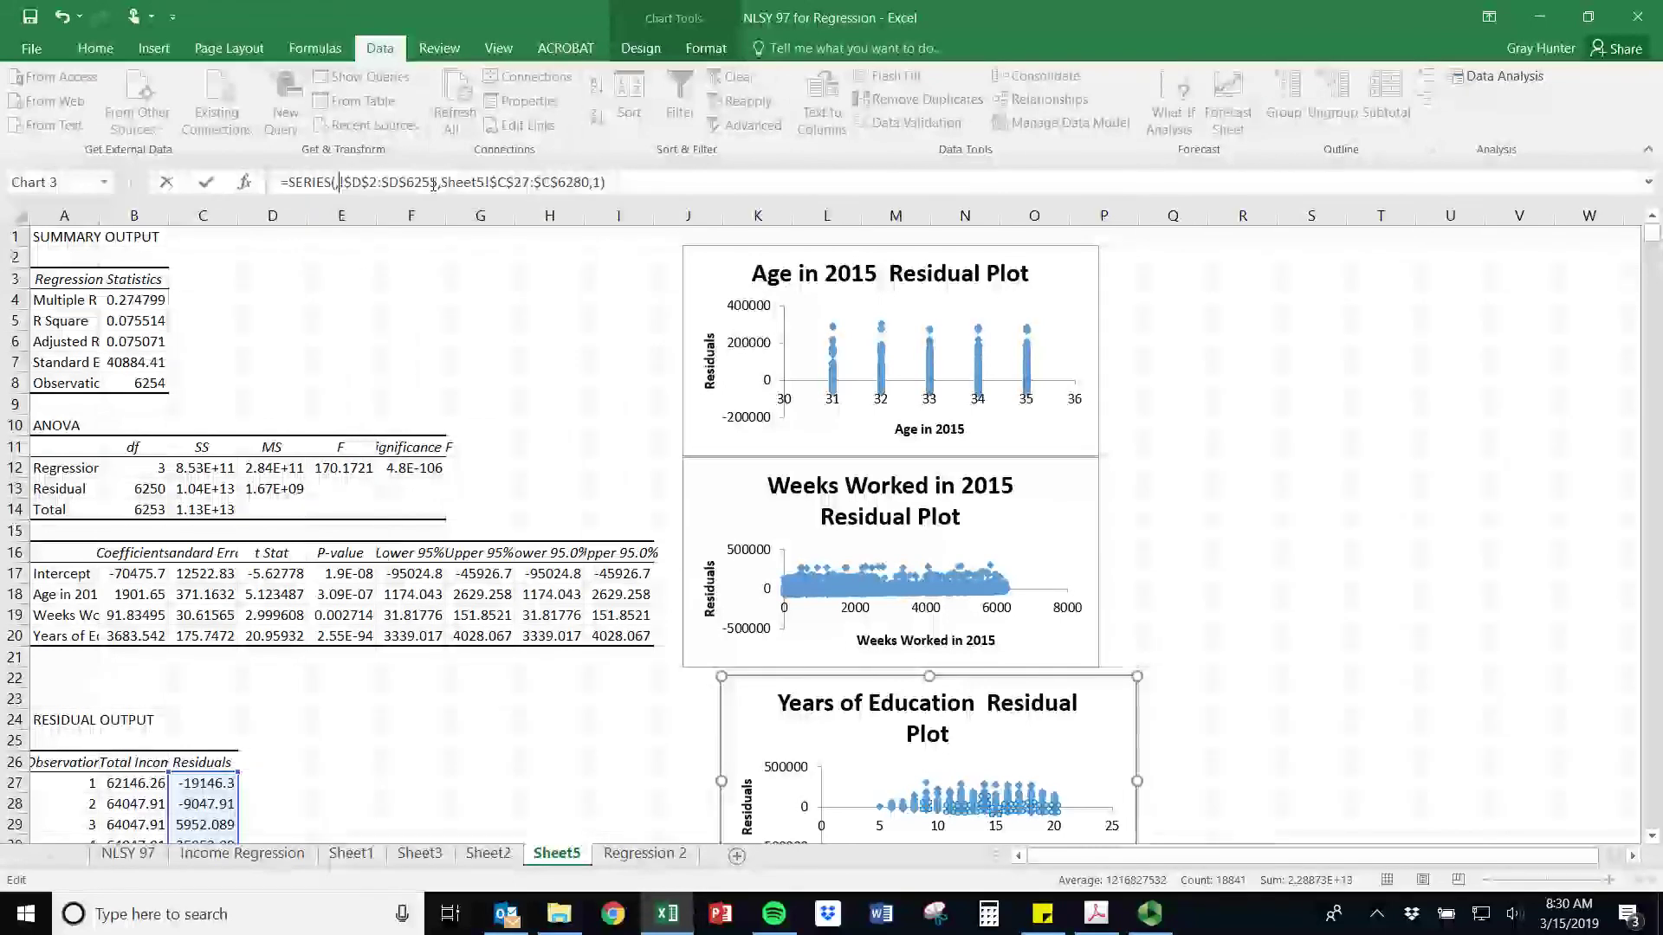
{"action": "type", "text": ",Sheet"}
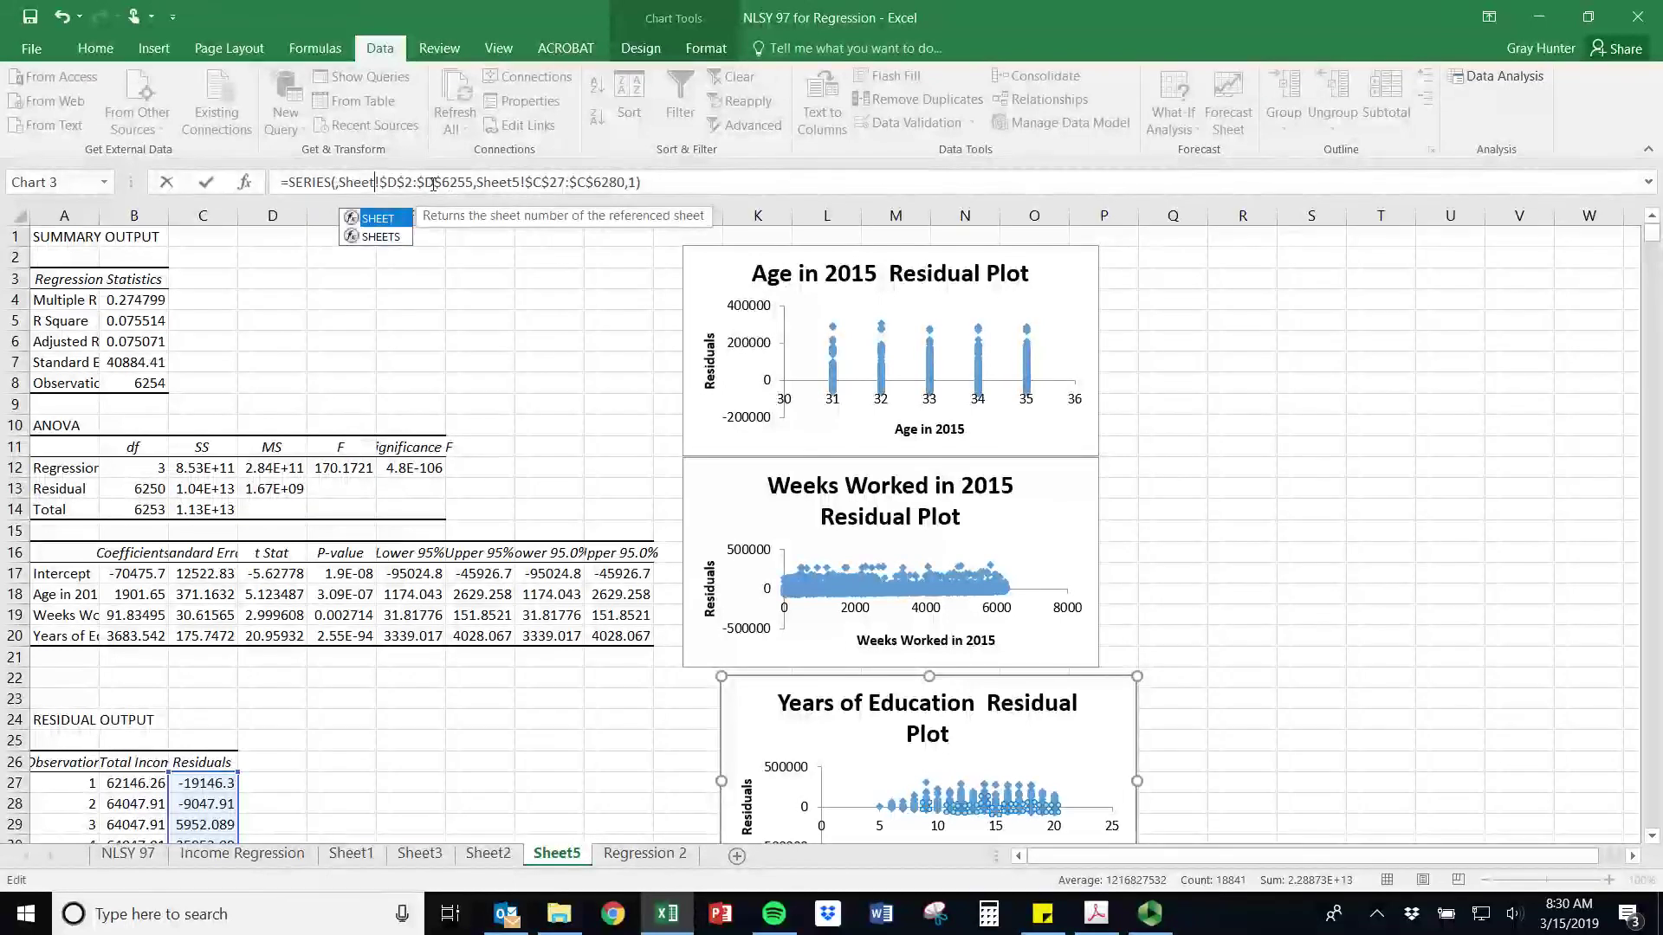
{"action": "type", "text": "5!"}
{"action": "key", "text": "Return"}
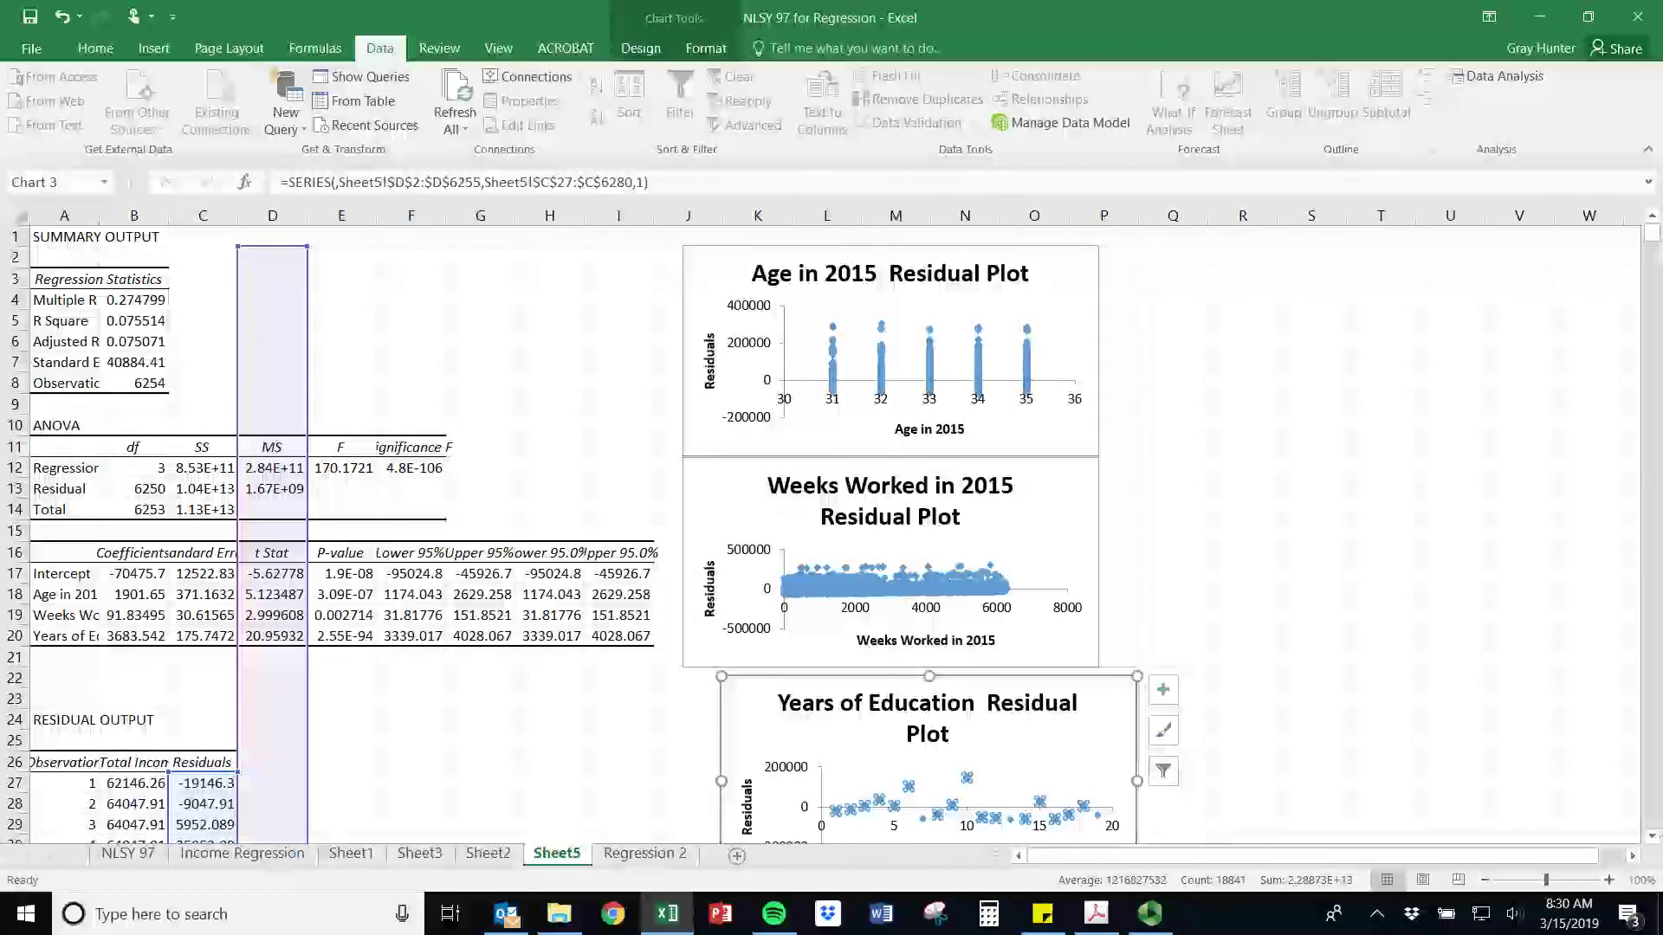
- Align the Years of Education residual plot directly beneath the Weeks Worked residual plot
{"action": "scroll", "coordinate": [1652, 836], "scroll_direction": "down", "scroll_amount": 3}
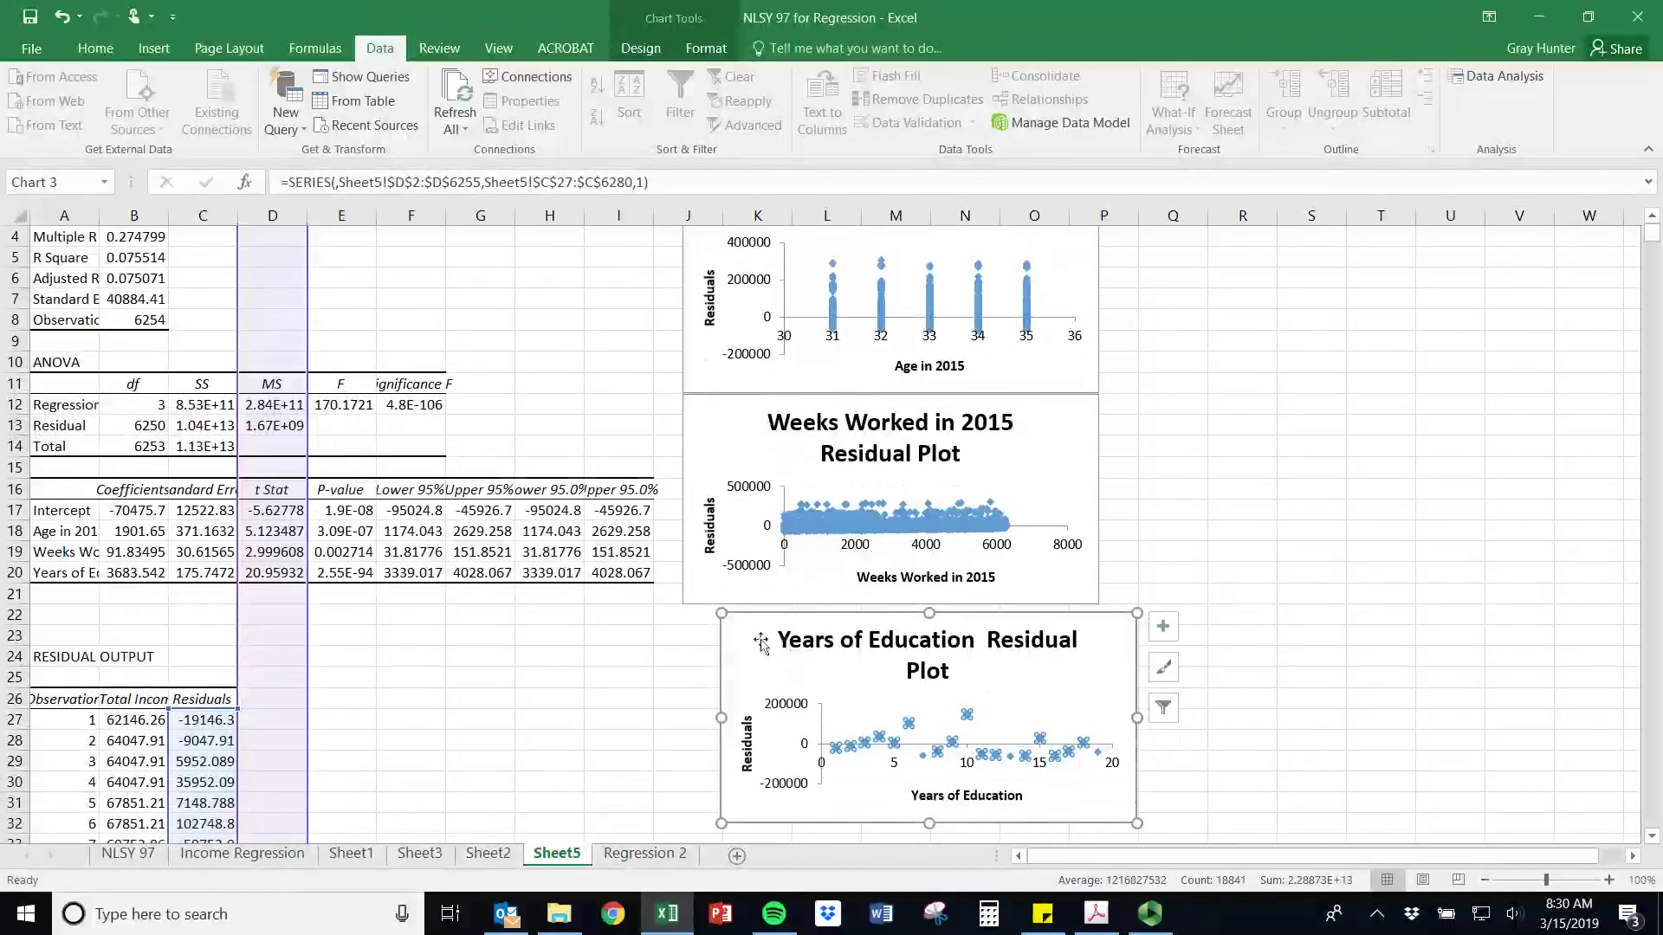
{"action": "left_click_drag", "start_coordinate": [866, 734], "coordinate": [831, 740]}
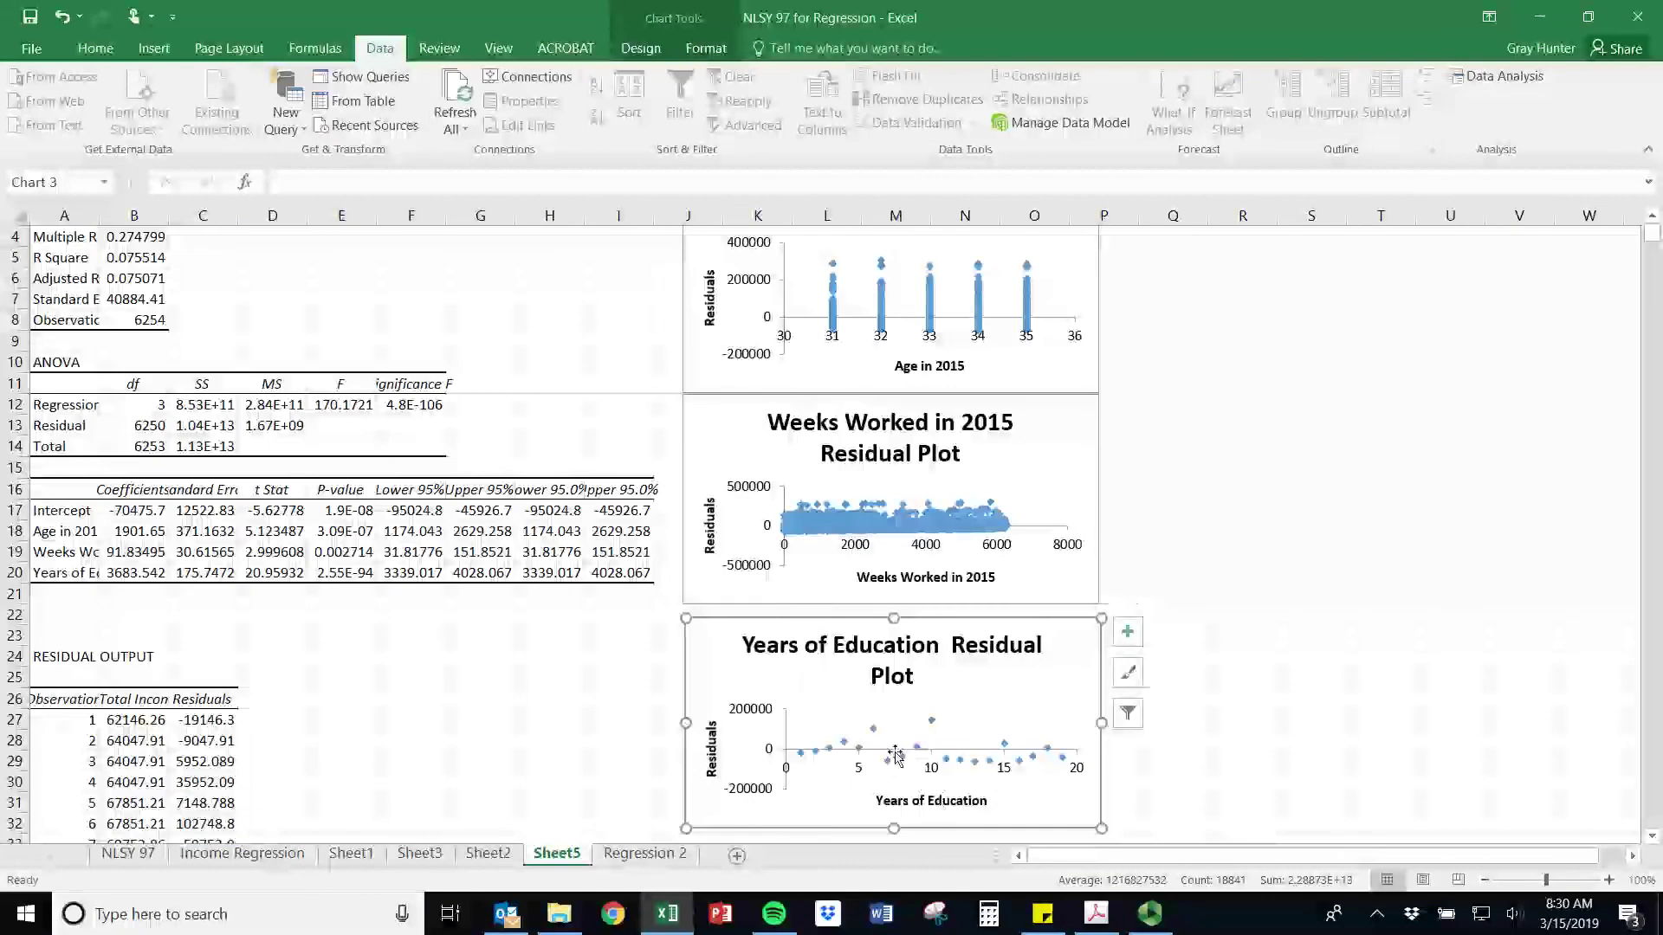
{"action": "left_click", "coordinate": [122, 319]}
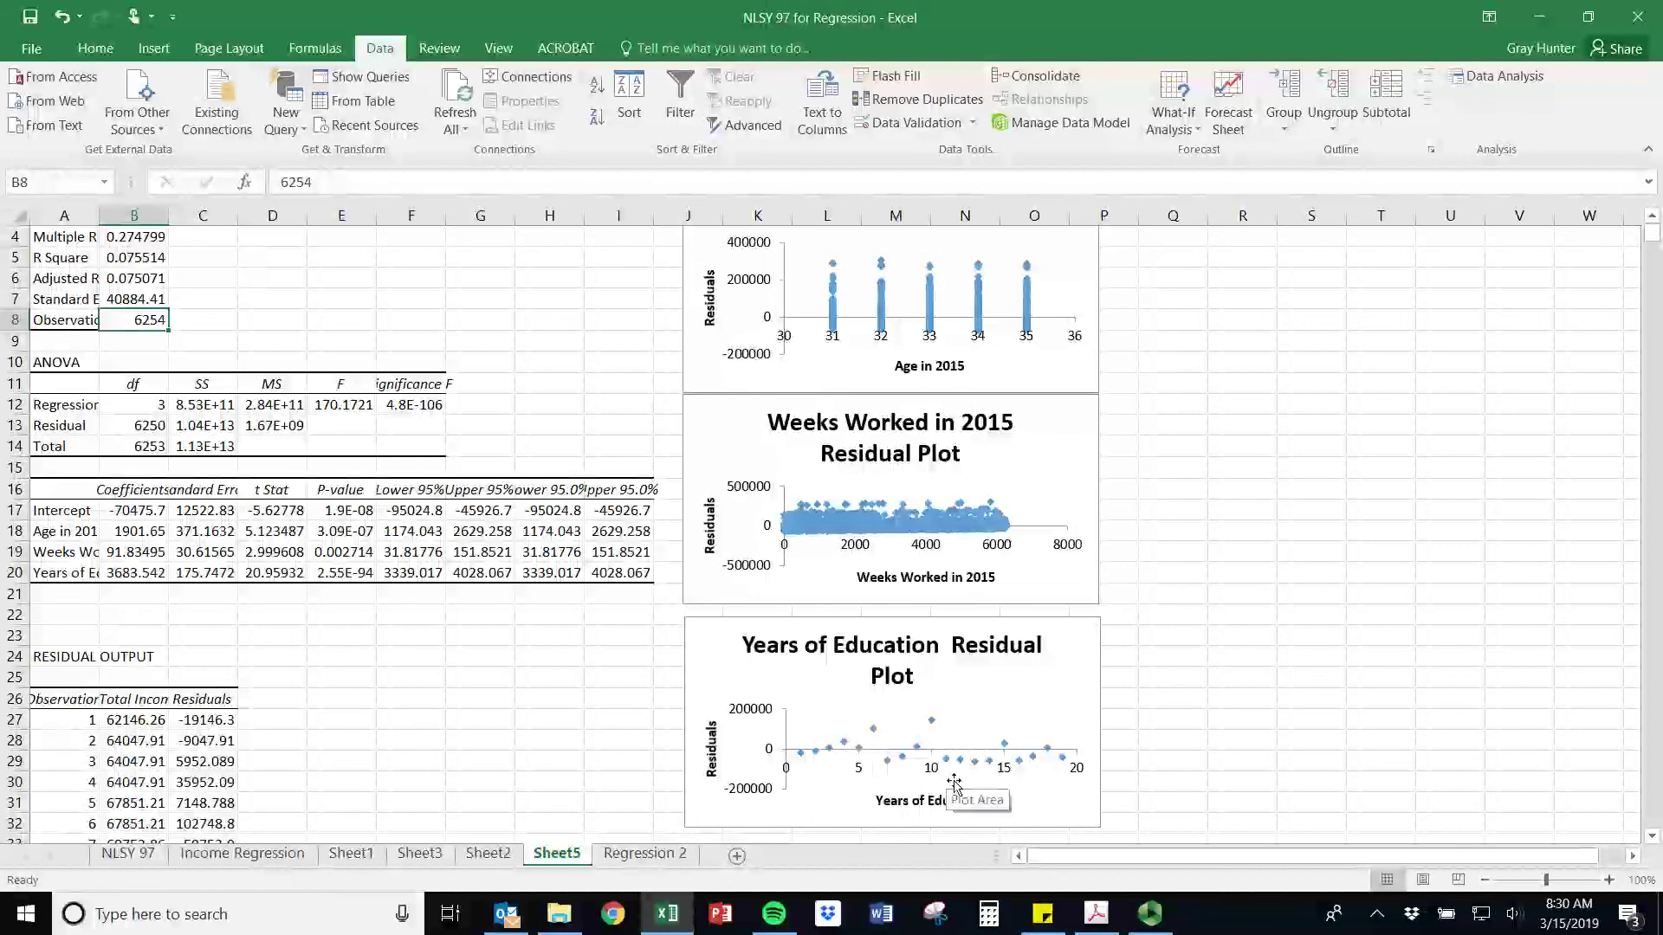
- Replace the Sheet5 reference in the Years of Education residual plot's X values with "Regression 2" in double quotes
{"action": "left_click", "coordinate": [901, 757]}
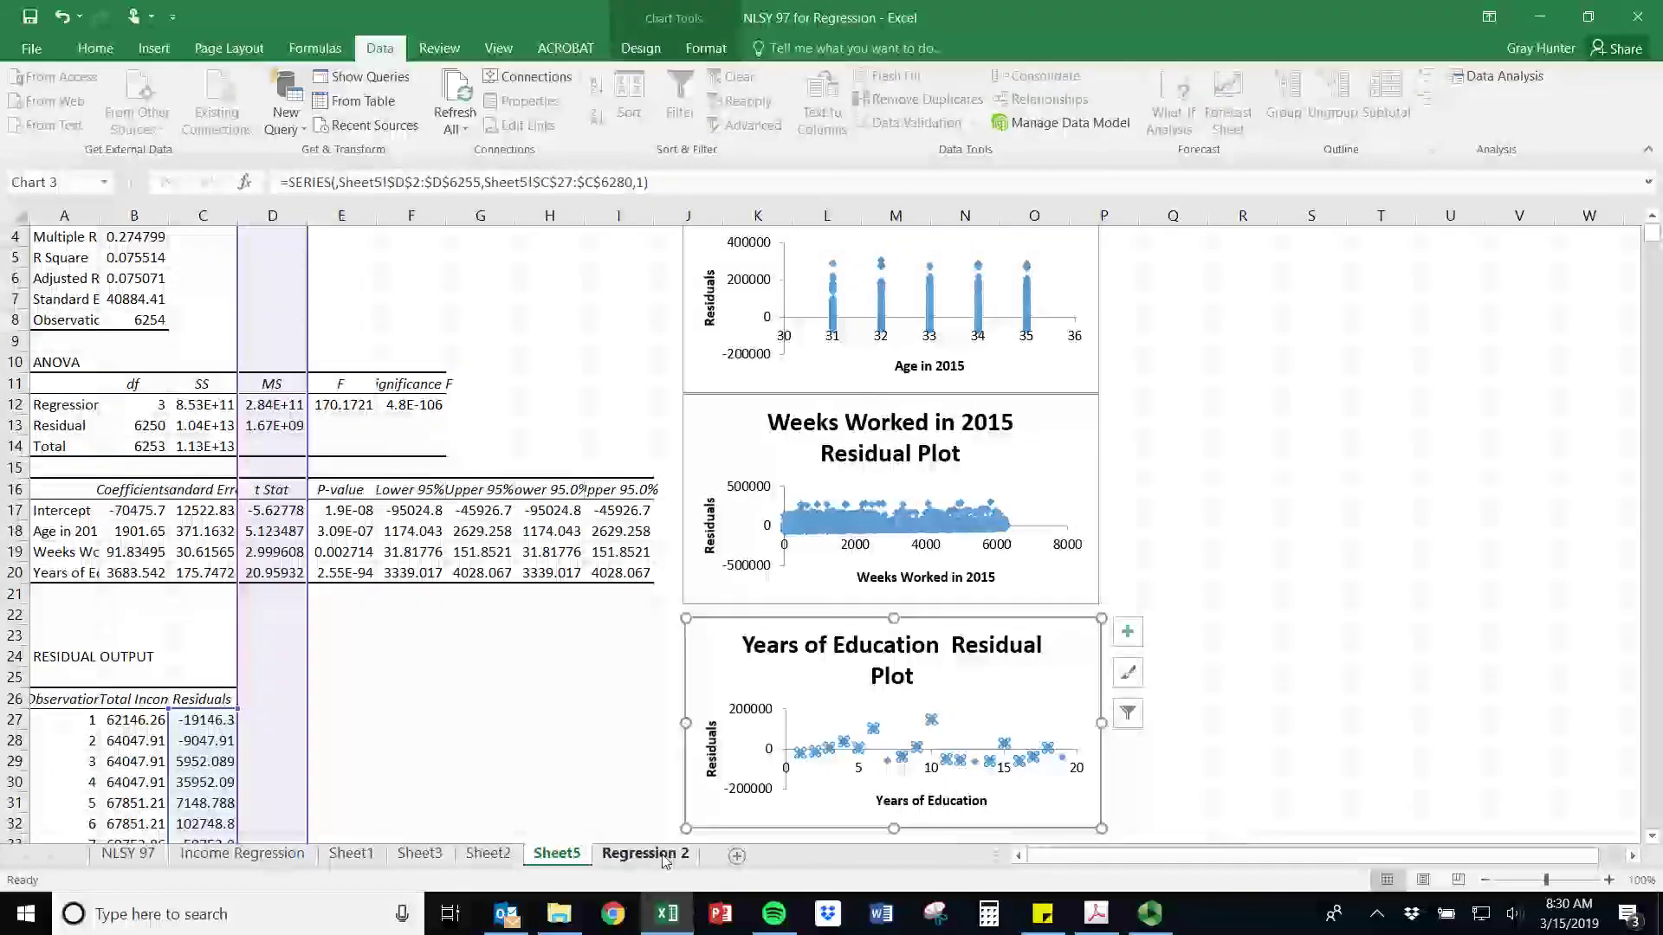
{"action": "double_click", "coordinate": [347, 185]}
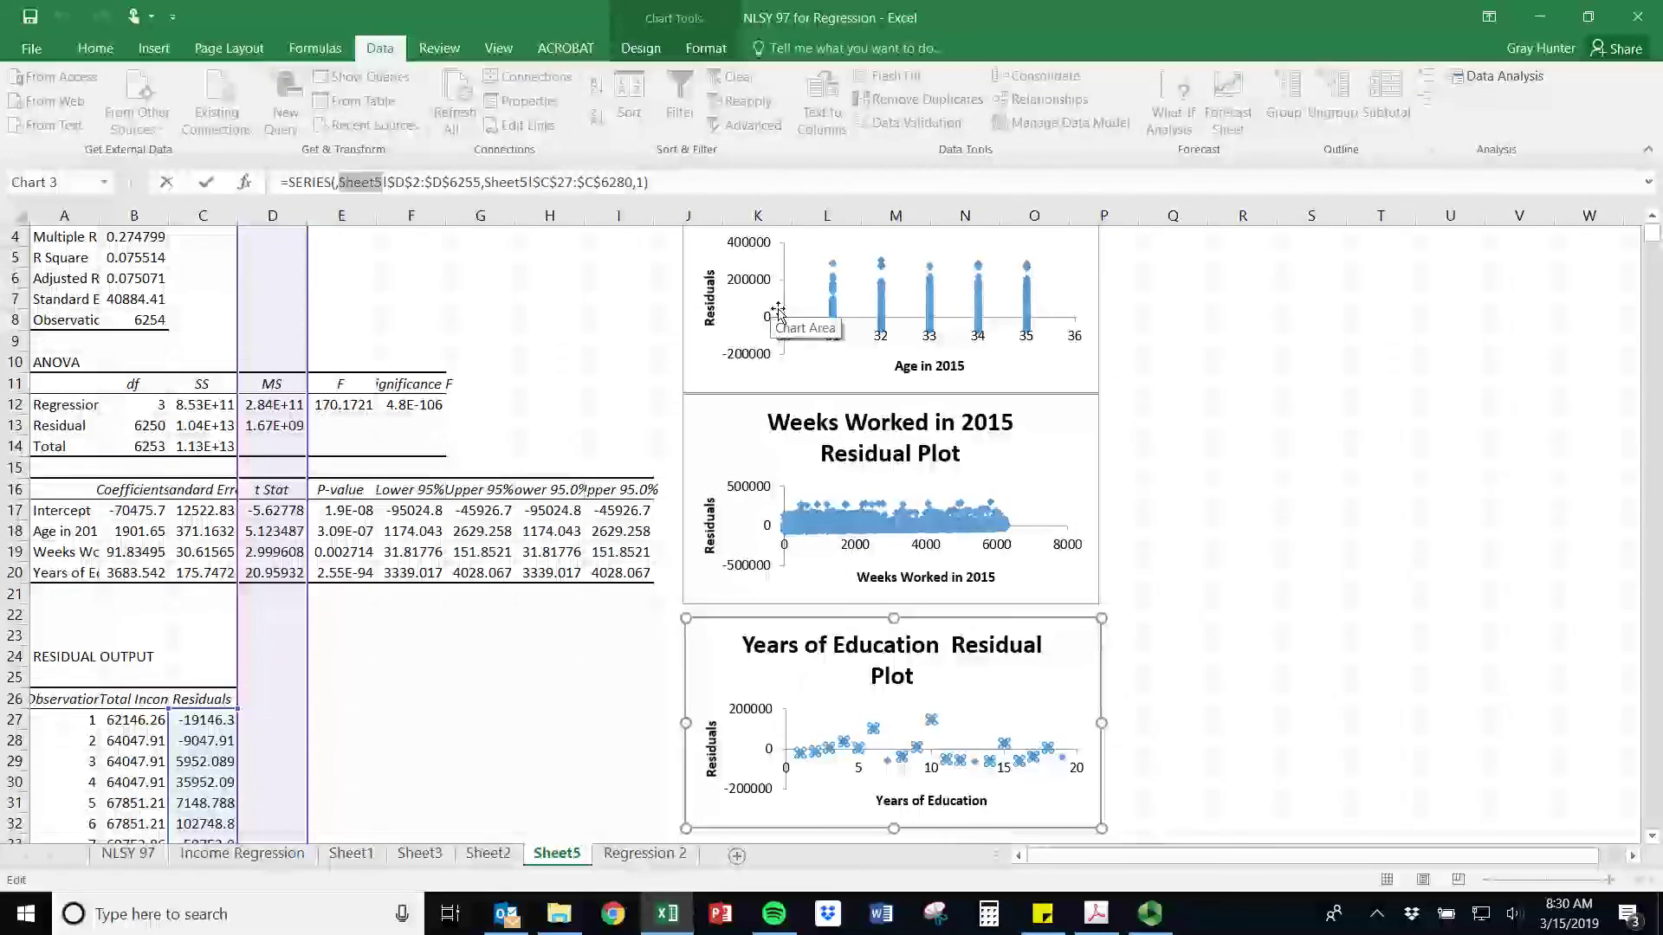
{"action": "type", "text": "\"Regr"}
{"action": "type", "text": "ession2"}
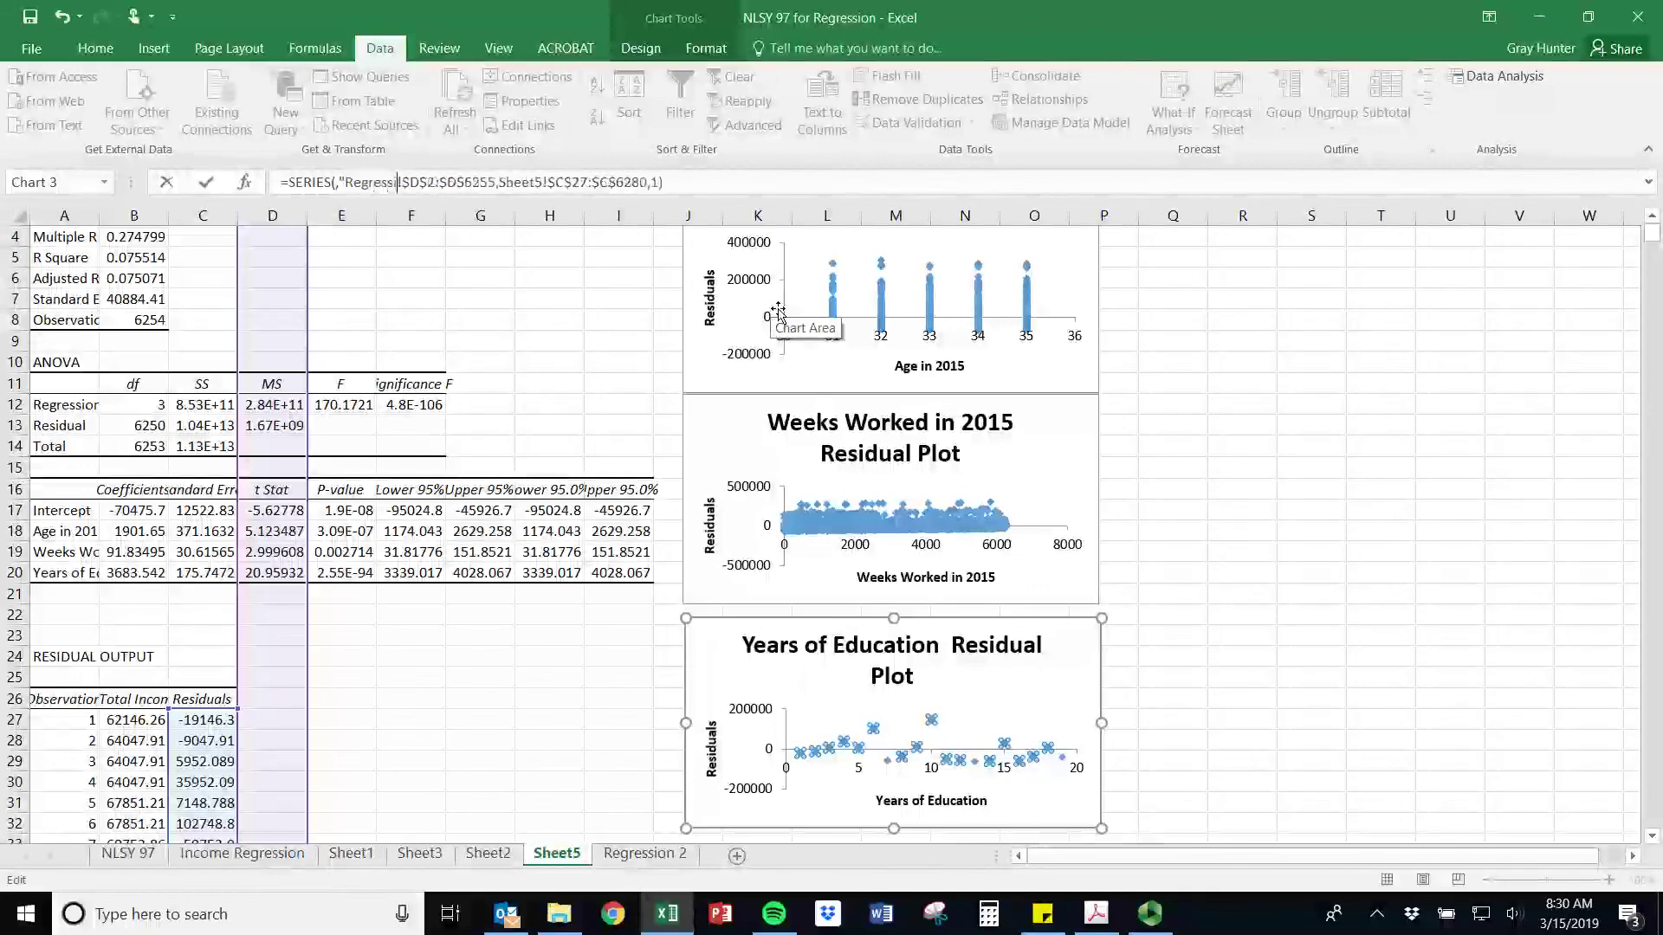
{"action": "type", "text": "\""}
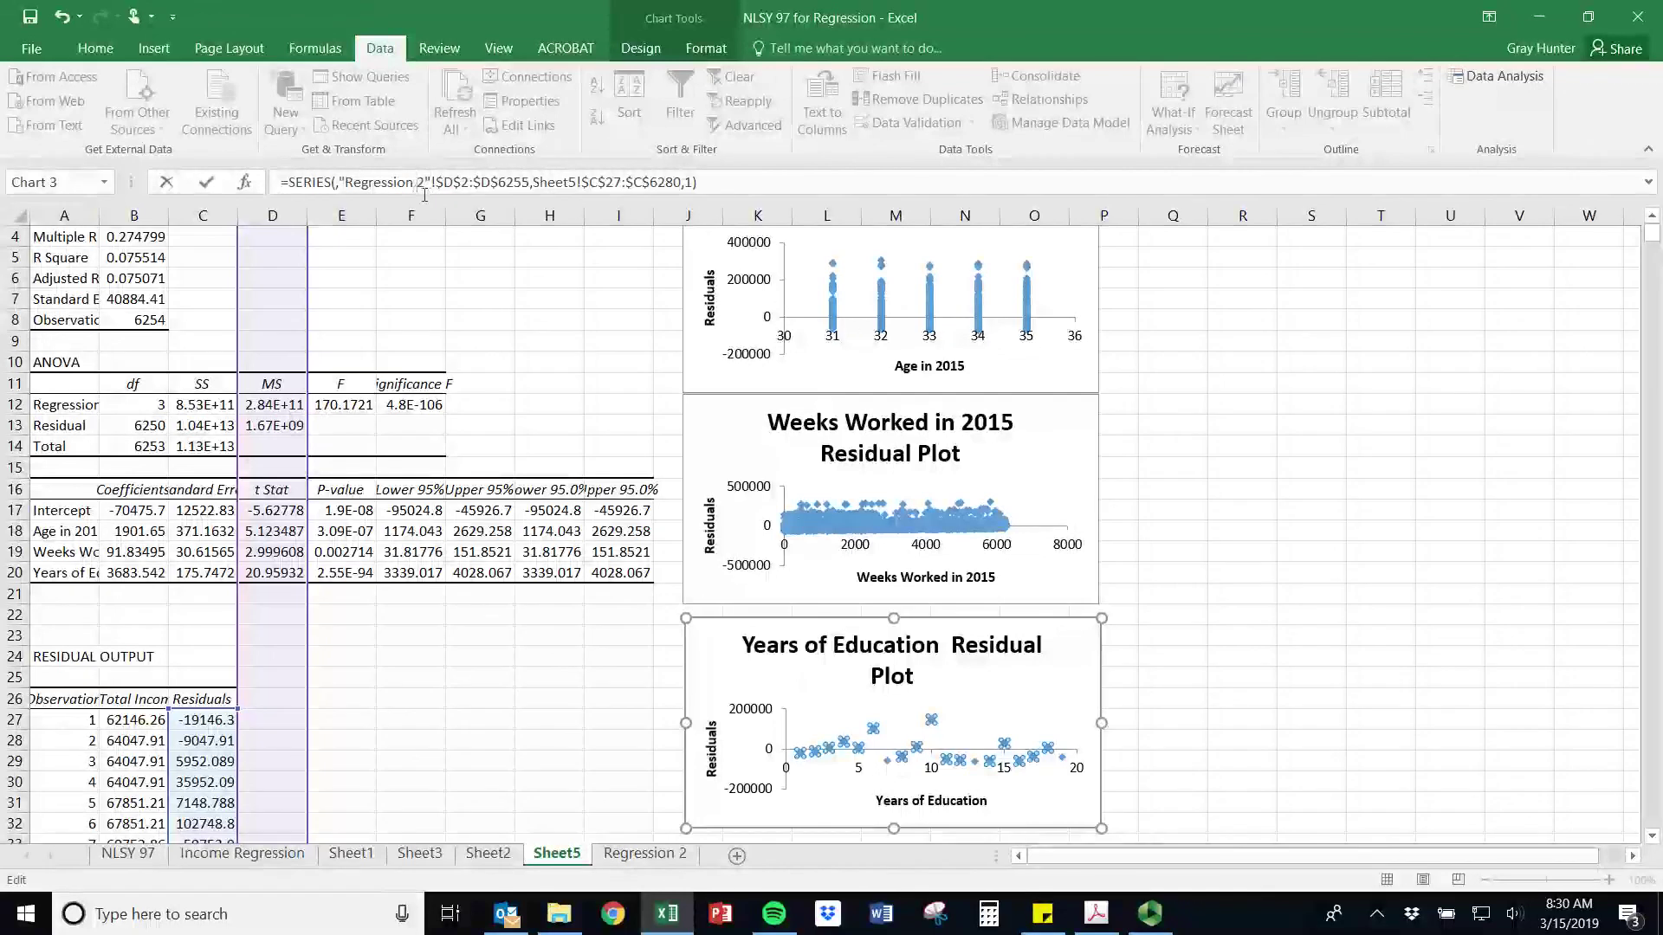
{"action": "key", "text": "Return"}
{"action": "key", "text": "Return"}
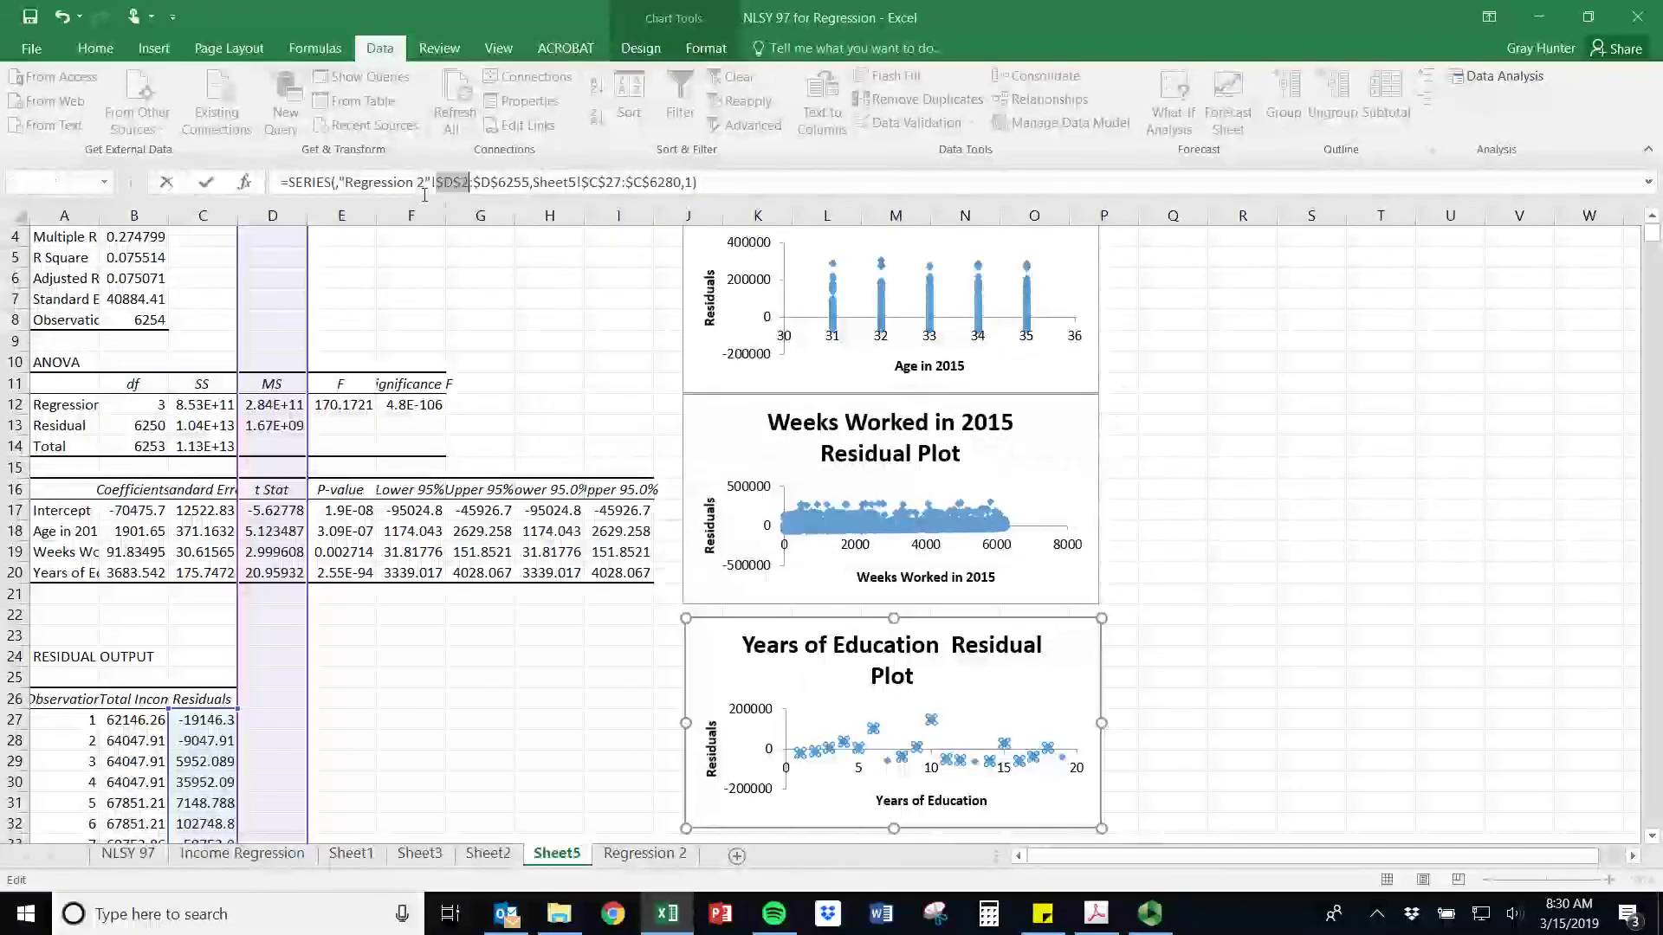
- Change the double quotes around Regression 2 to single quotes in the Years of Education residual plot's series formula
{"action": "left_click", "coordinate": [434, 187]}
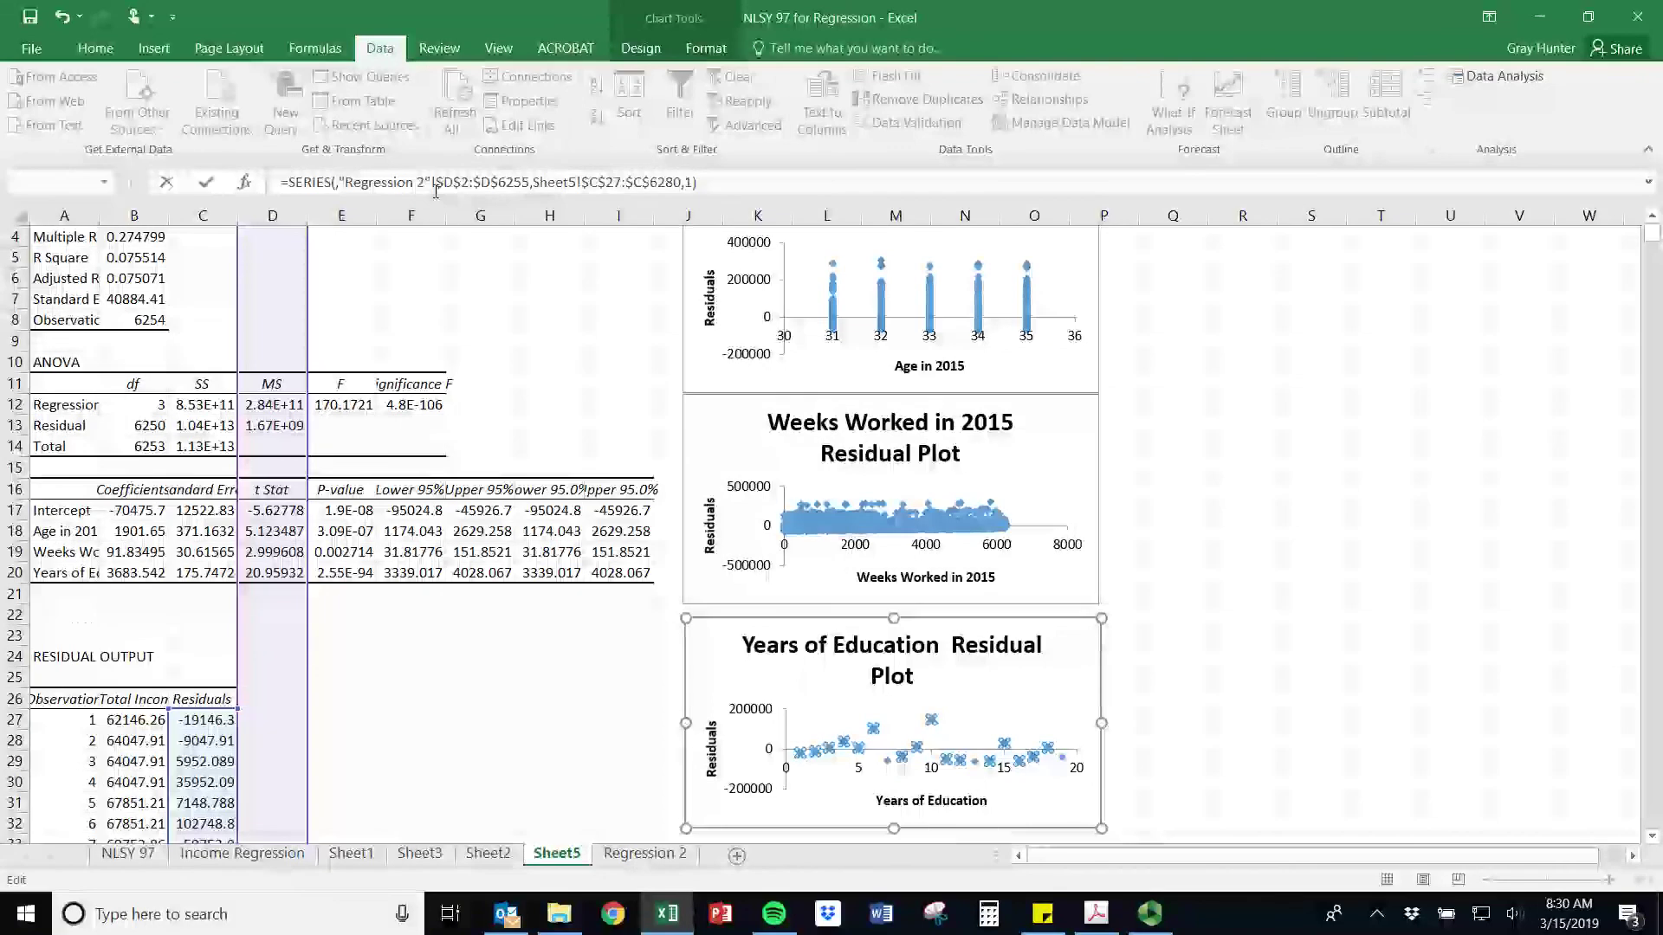
{"action": "key", "text": "BackSpace"}
{"action": "type", "text": "'"}
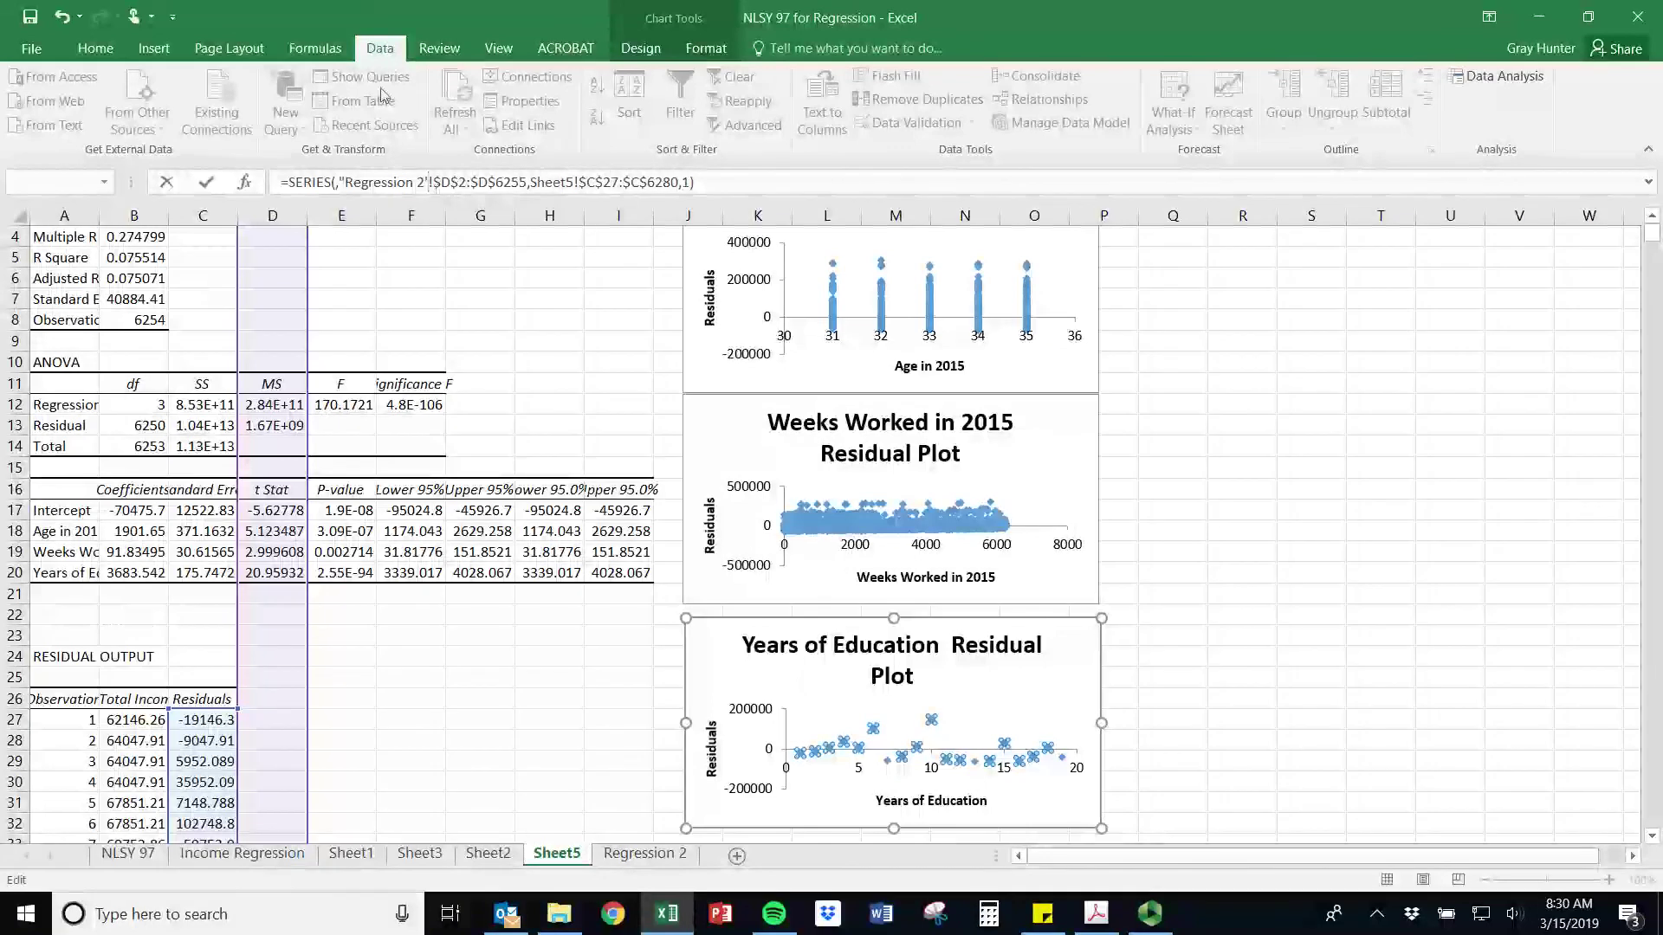
{"action": "key", "text": "BackSpace"}
{"action": "type", "text": "'"}
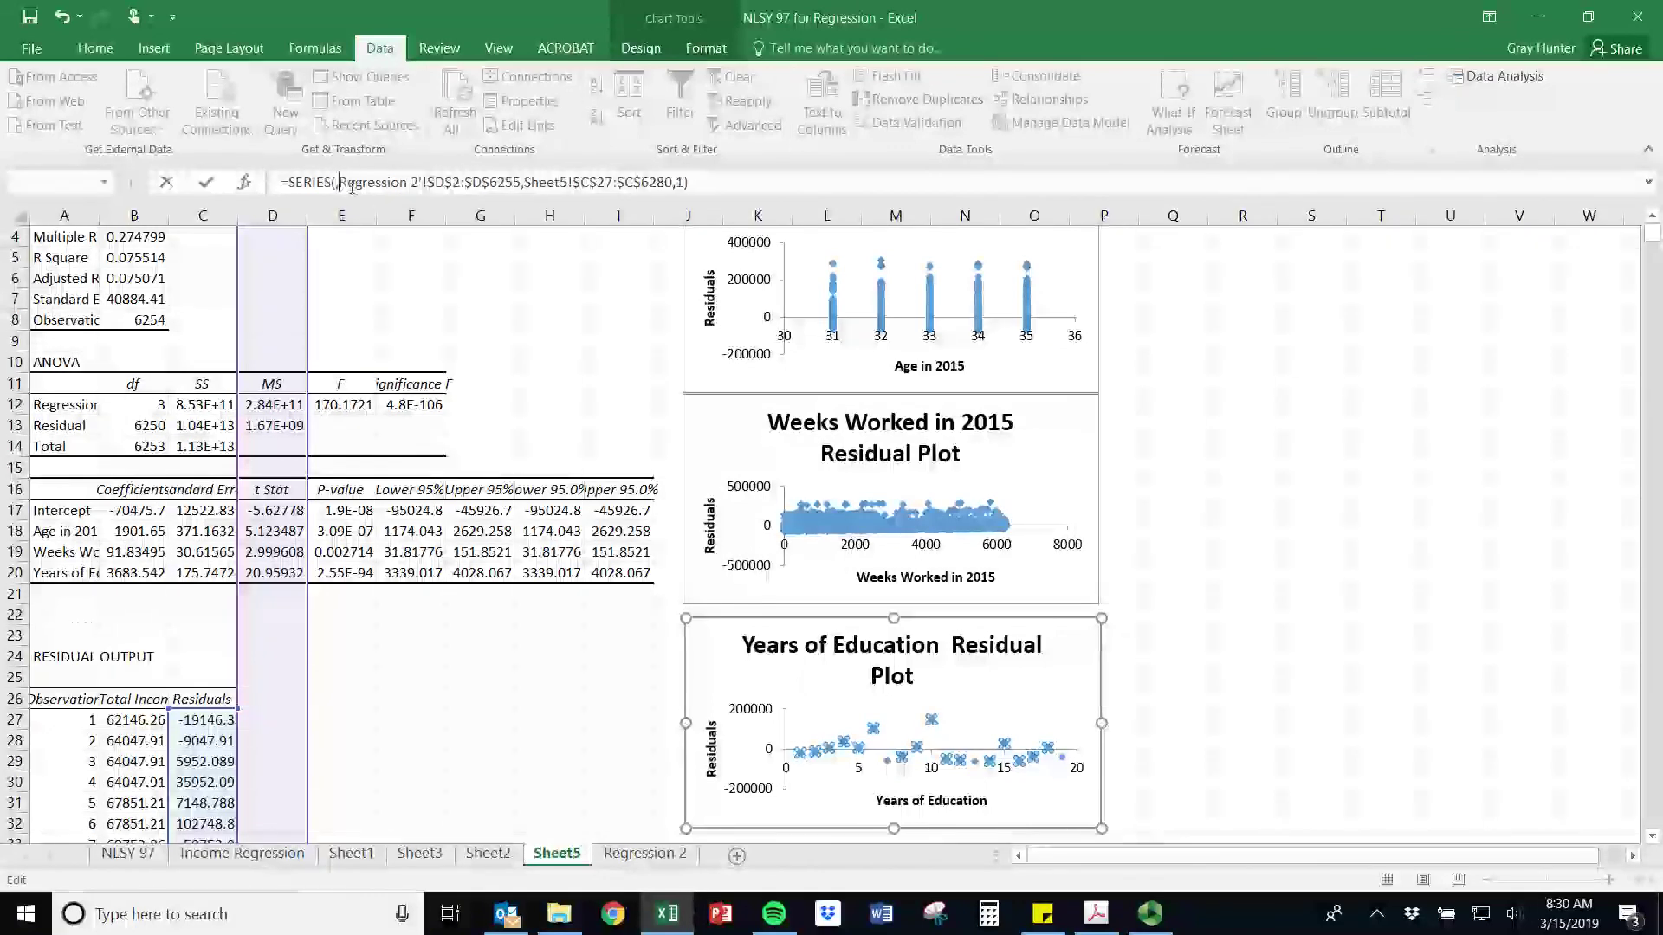
{"action": "key", "text": "Return"}
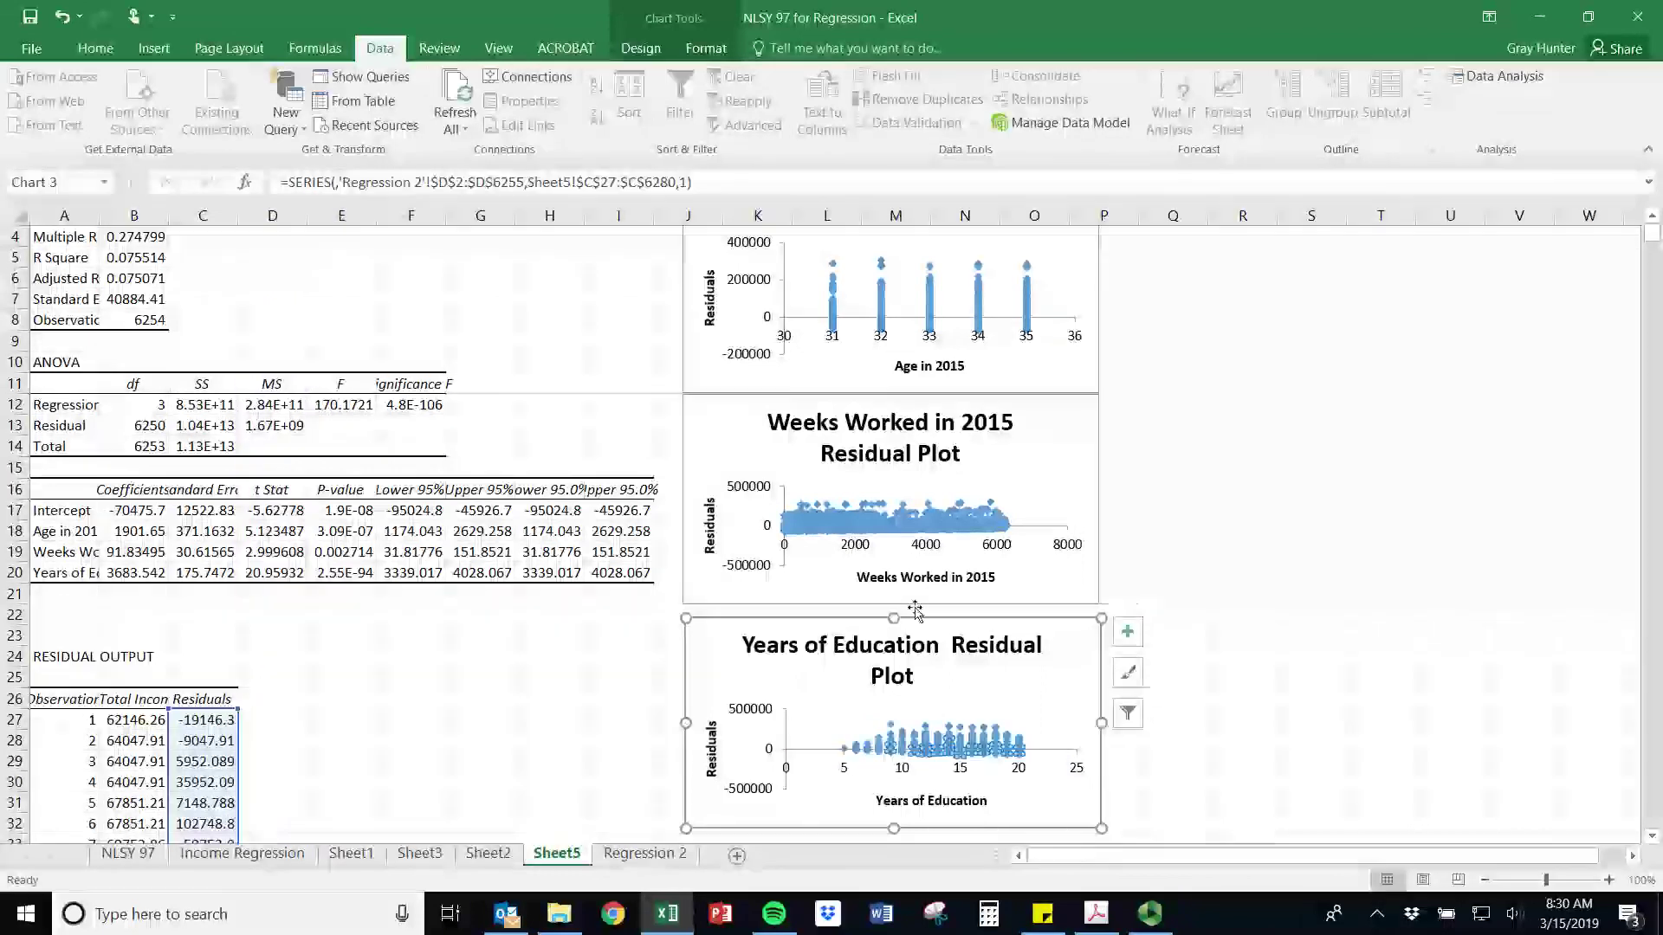
- Replace the Sheet5 reference in the Weeks Worked residual plot's X values with 'Regression 2' in single quotes
{"action": "left_click", "coordinate": [892, 518]}
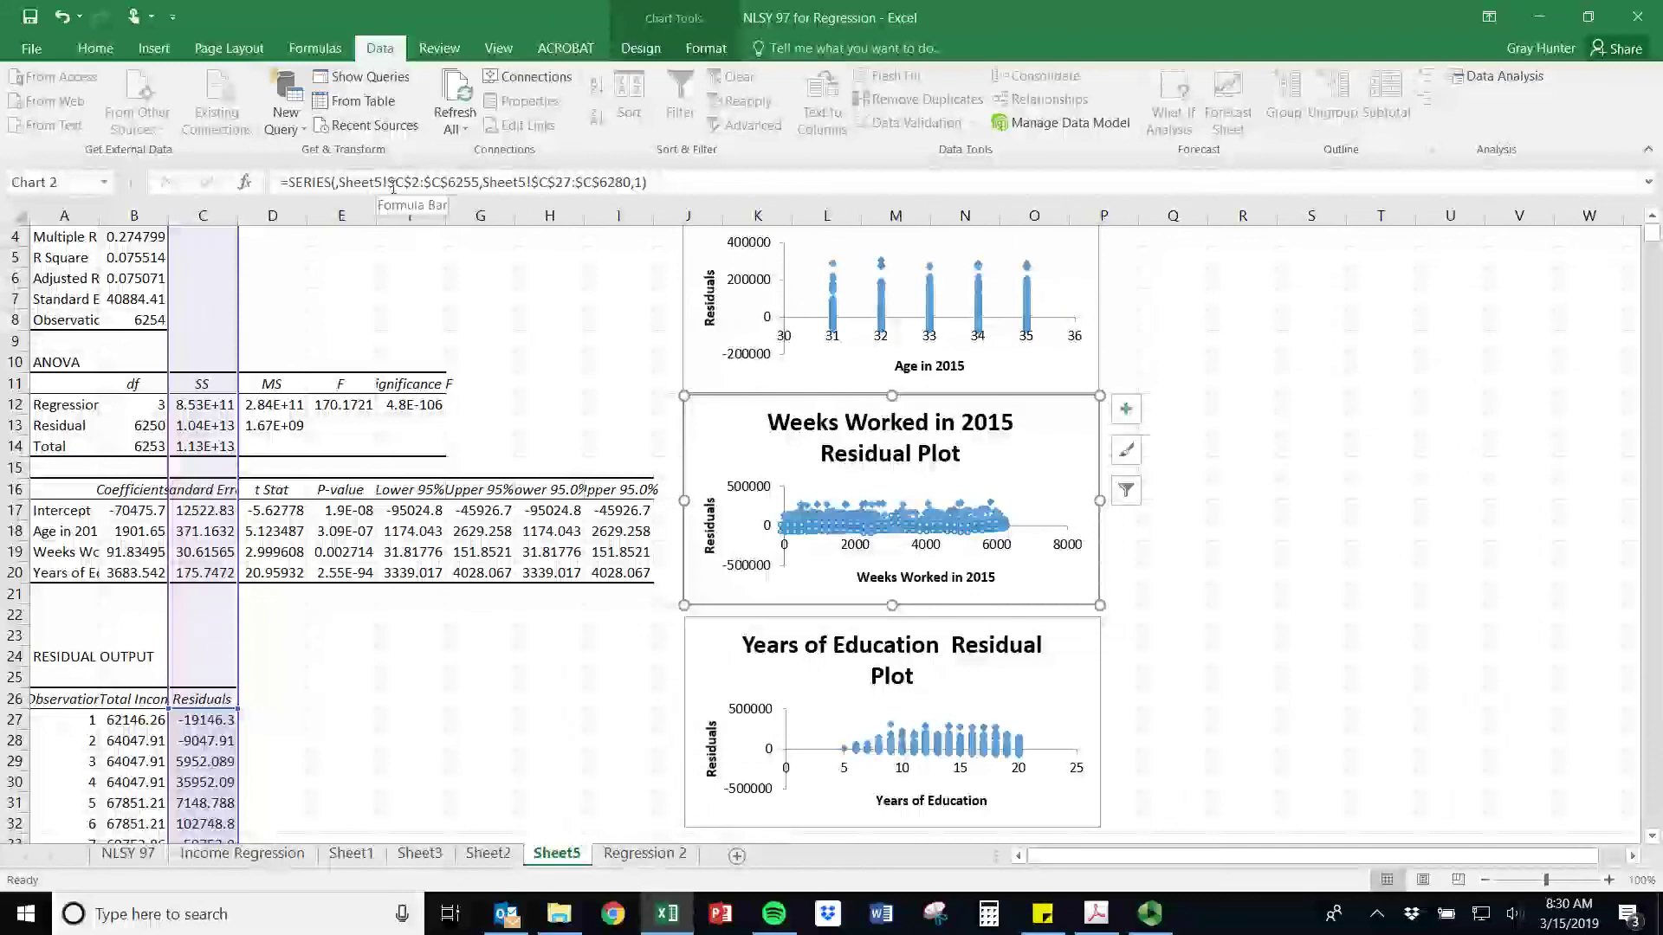
{"action": "left_click", "coordinate": [384, 184]}
{"action": "key", "text": "BackSpace"}
{"action": "key", "text": "BackSpace"}
{"action": "key", "text": "BackSpace"}
{"action": "key", "text": "BackSpace"}
{"action": "key", "text": "BackSpace"}
{"action": "key", "text": "BackSpace"}
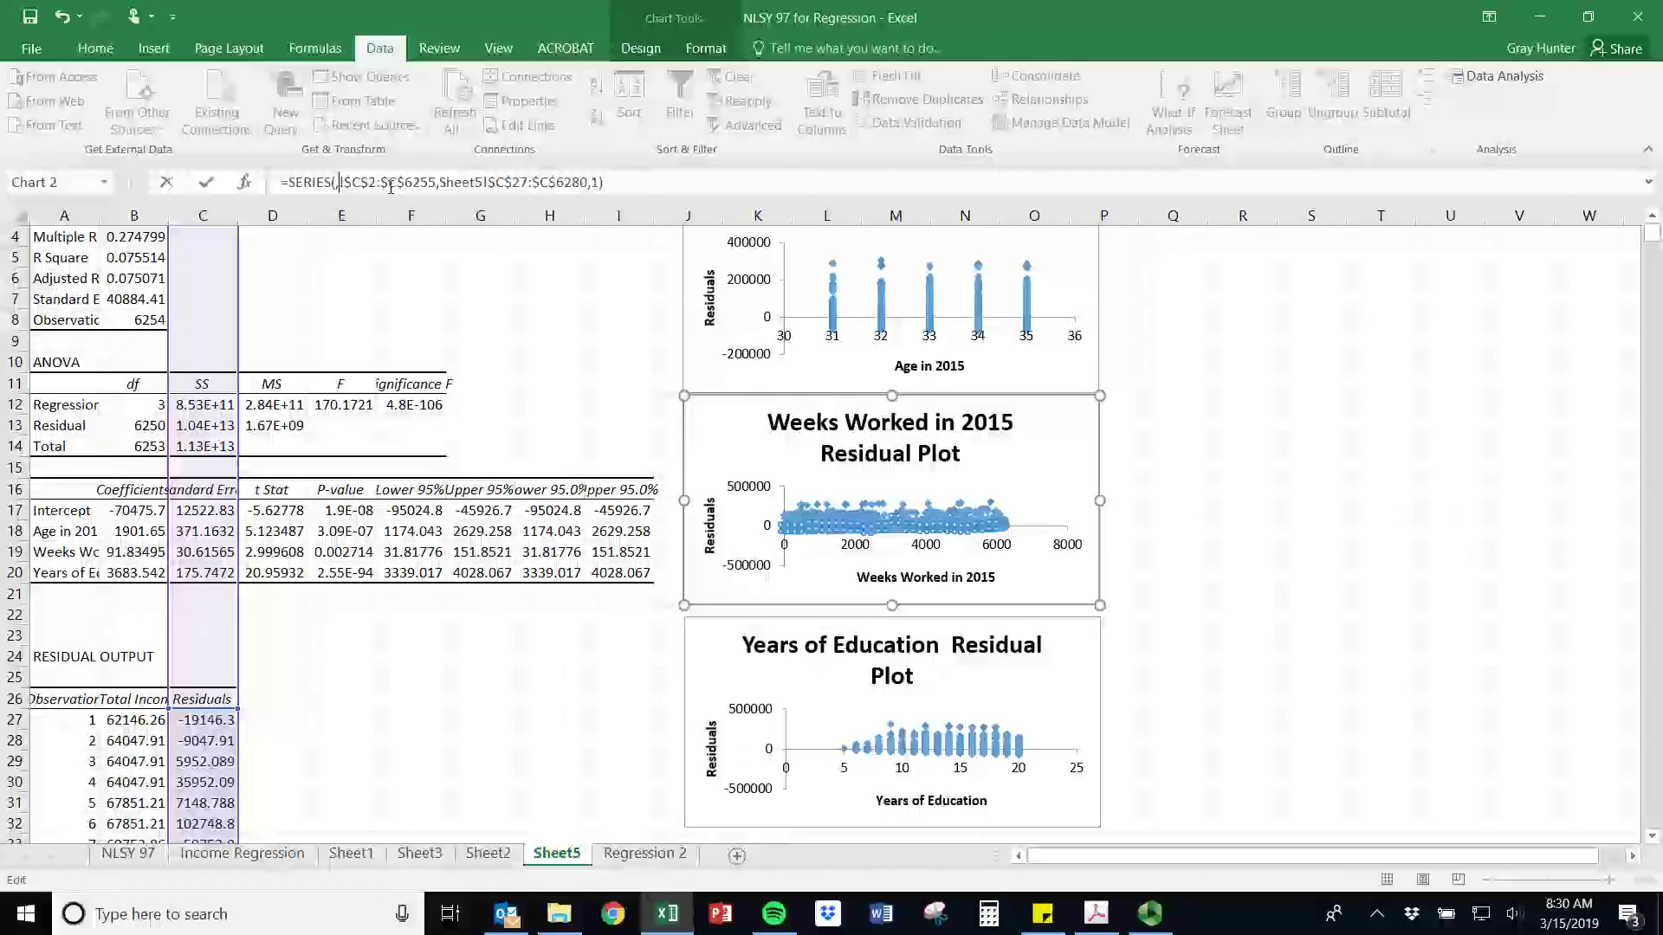
{"action": "type", "text": "Regress"}
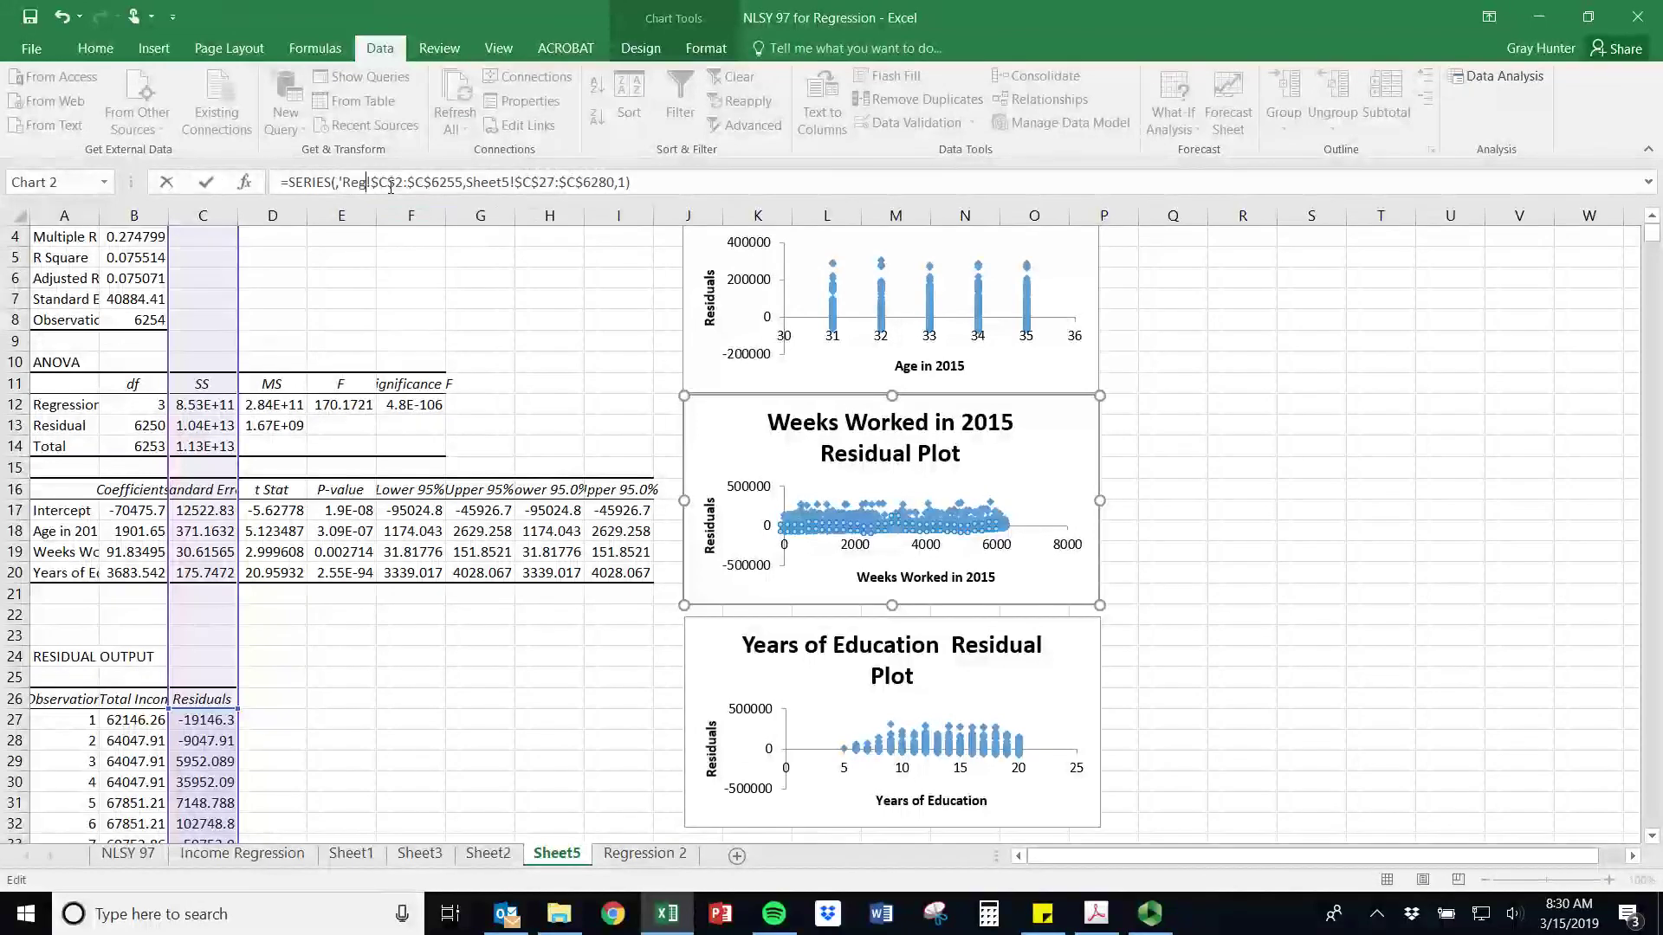
{"action": "type", "text": "ion 2'"}
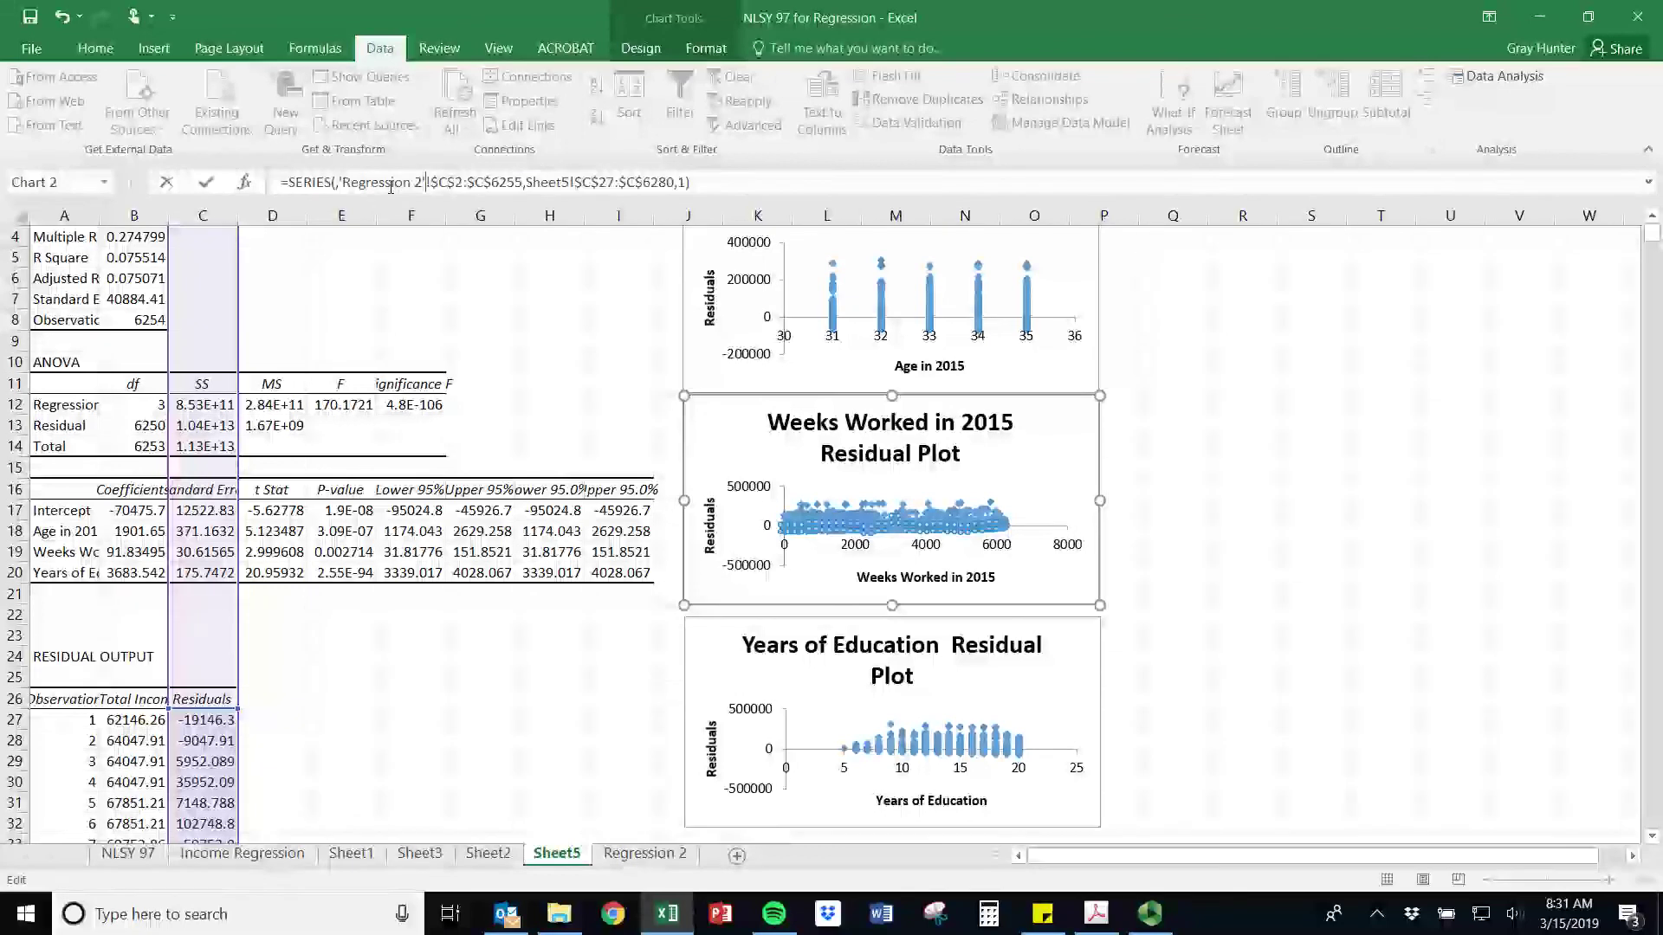
{"action": "key", "text": "Return"}
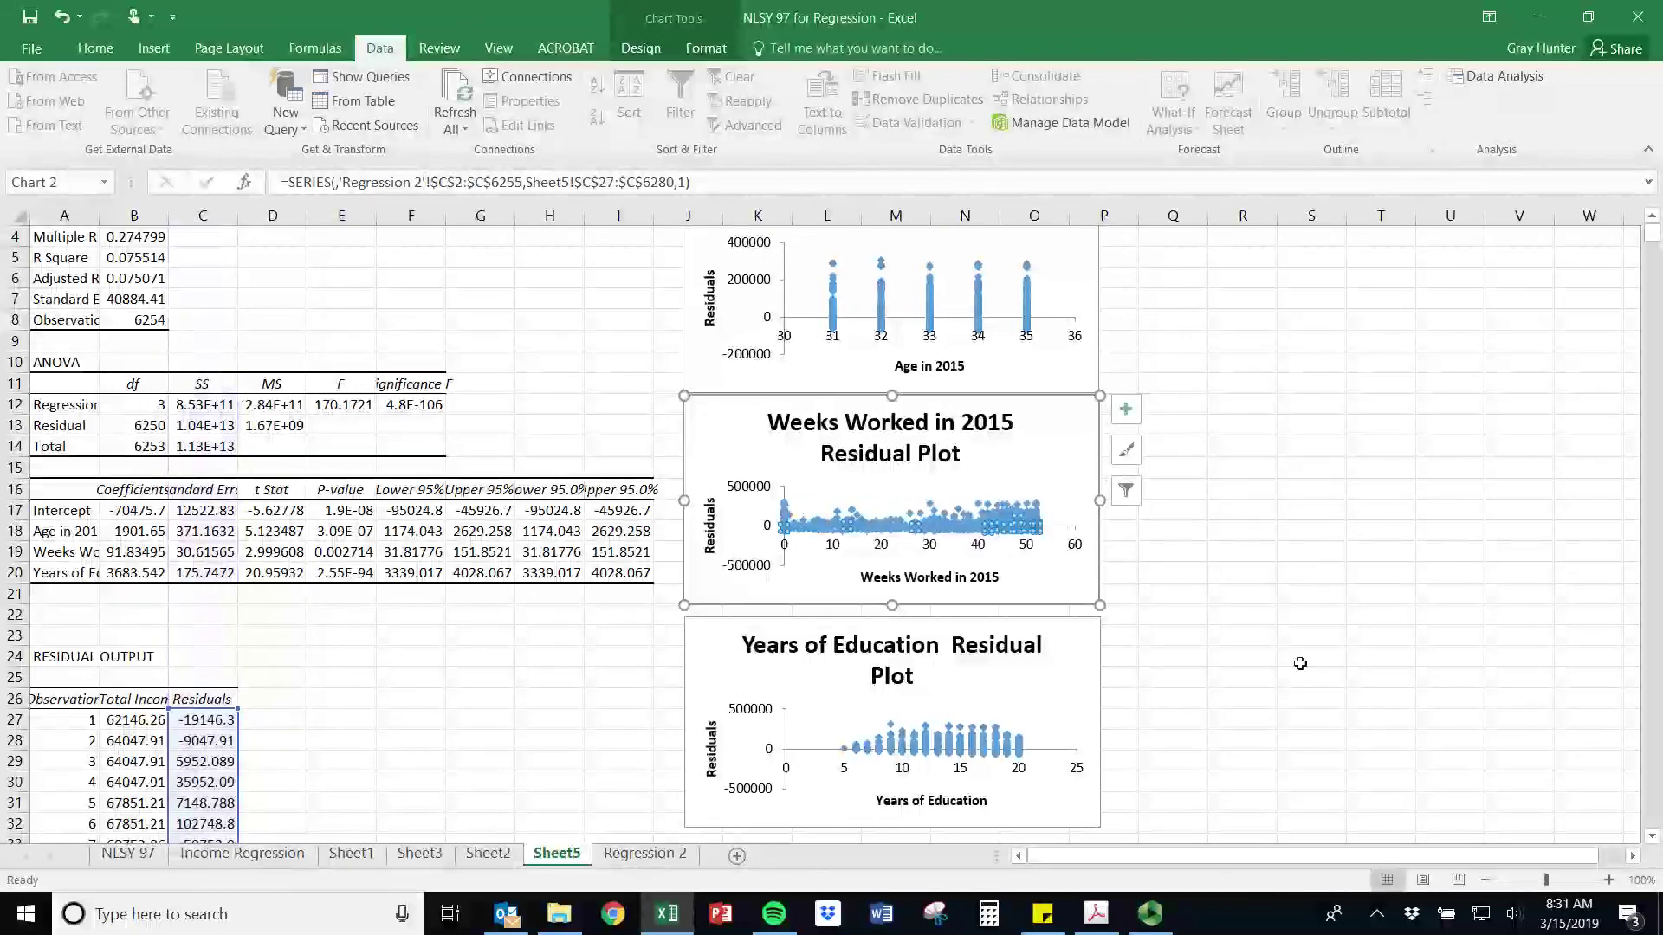